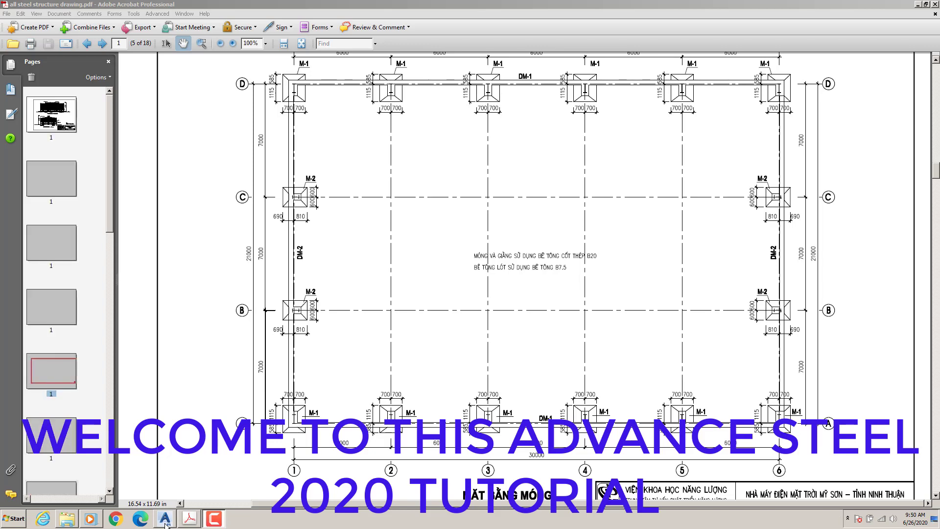
# Switch from the Acrobat footing plan PDF to the Advance Steel factory model.
pyautogui.click(165, 523)
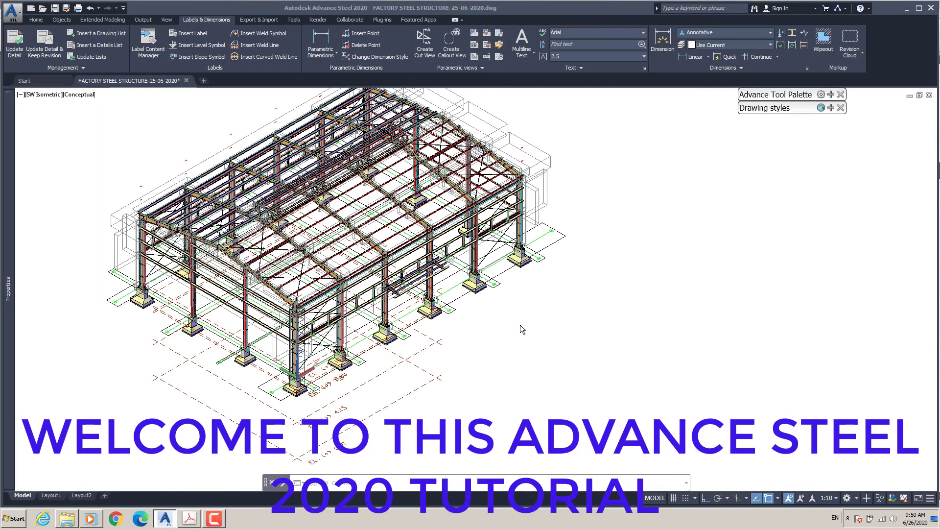
# Pan the factory model down and to the right and show the Output tools.
pyautogui.moveTo(515, 325); pyautogui.dragTo(602, 363, button='middle')
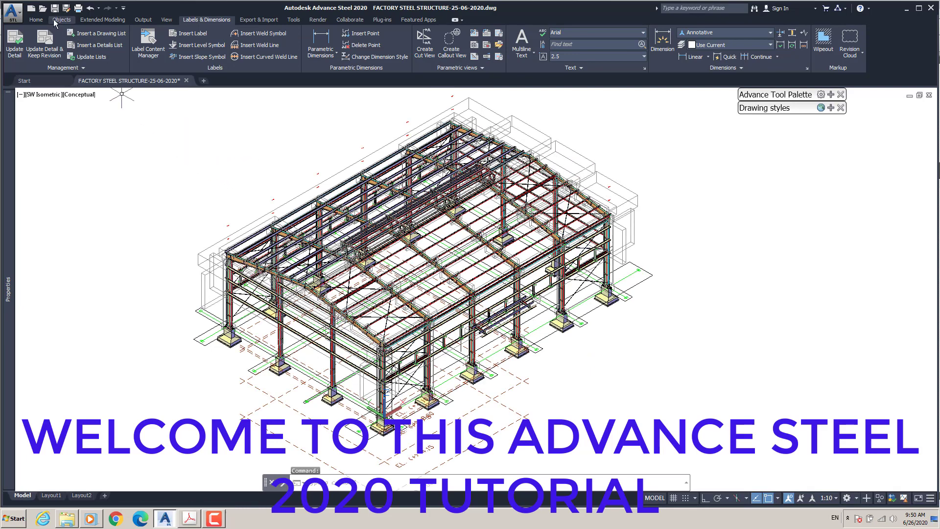
pyautogui.click(143, 19)
# In Document Manager, mark detail drawings 002.dwg and 003.dwg for deletion.
pyautogui.click(130, 44)
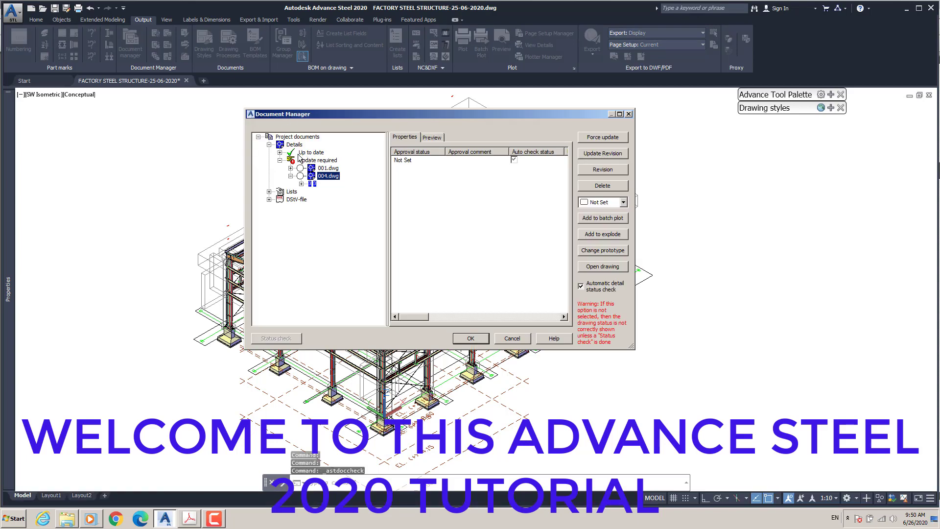
pyautogui.click(327, 169)
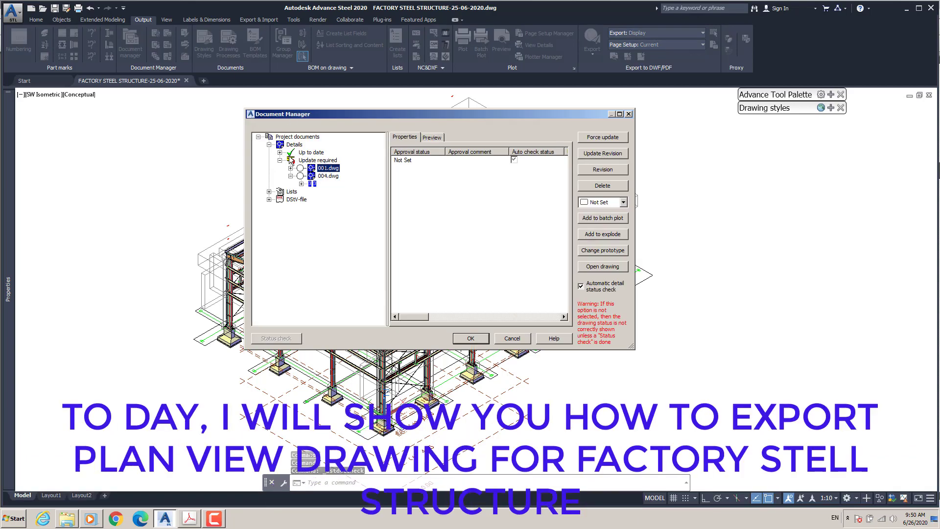
pyautogui.click(325, 162)
pyautogui.keyDown('shift'); pyautogui.click(322, 170); pyautogui.keyUp('shift')
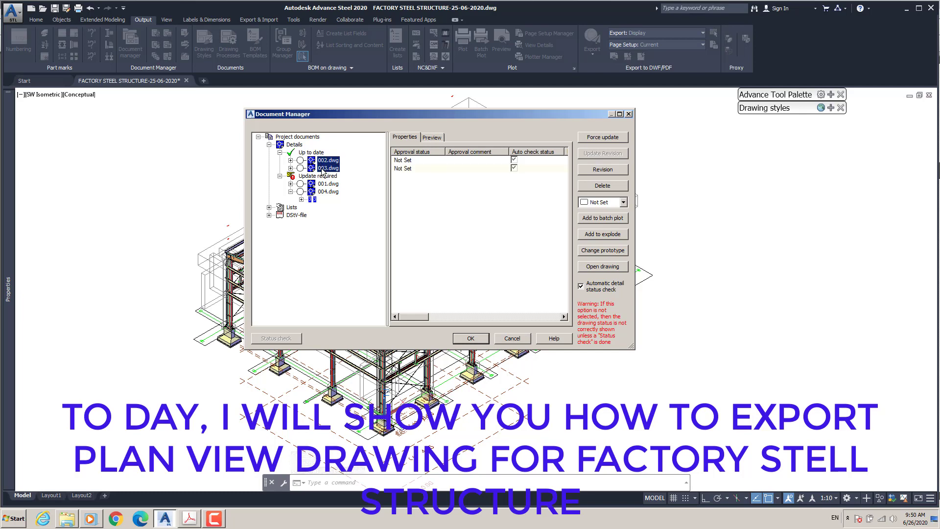
pyautogui.rightClick(322, 171)
pyautogui.click(353, 182)
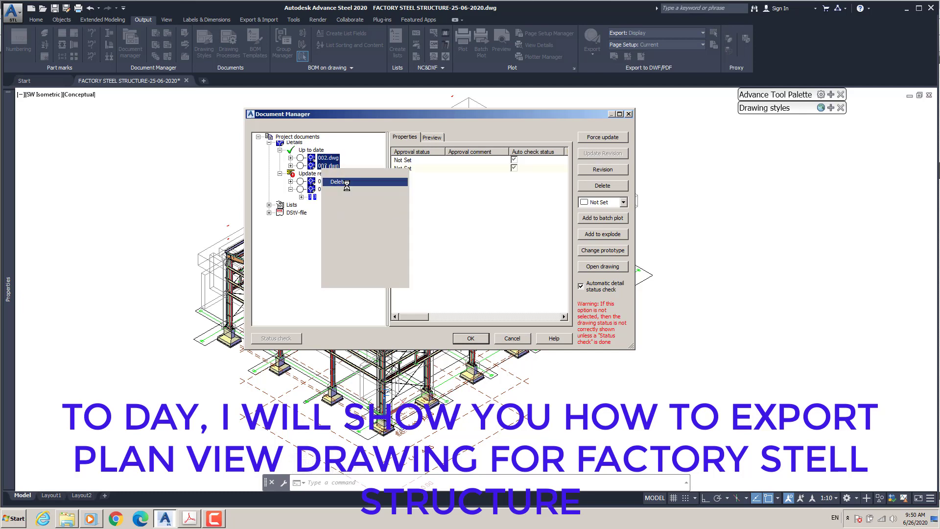
# Mark 001.dwg and 004.dwg for deletion and confirm deleting the documents.
pyautogui.click(325, 191)
pyautogui.keyDown('shift'); pyautogui.click(324, 199); pyautogui.keyUp('shift')
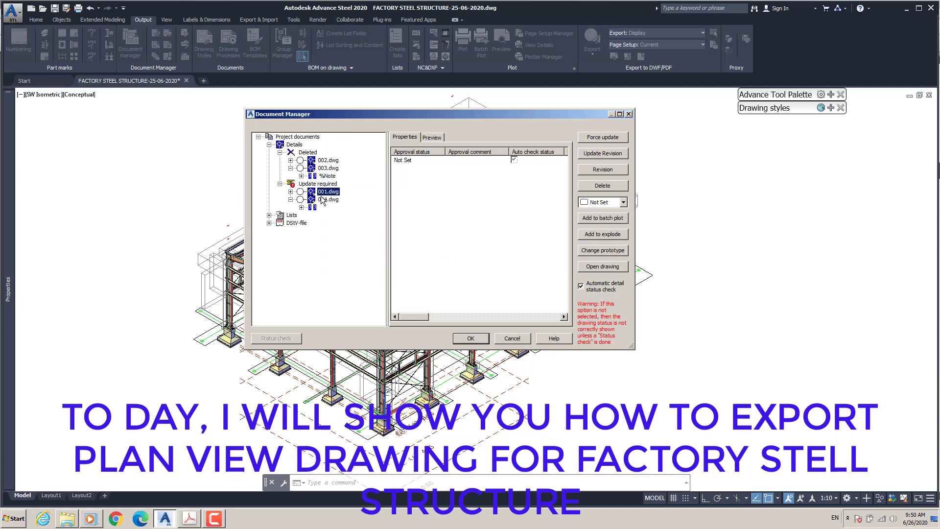
pyautogui.rightClick(323, 198)
pyautogui.click(341, 212)
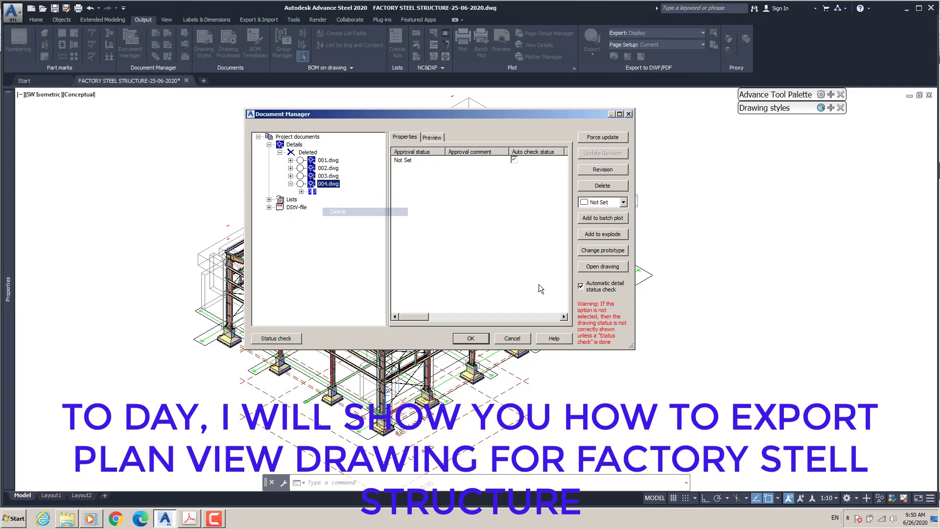
pyautogui.click(470, 338)
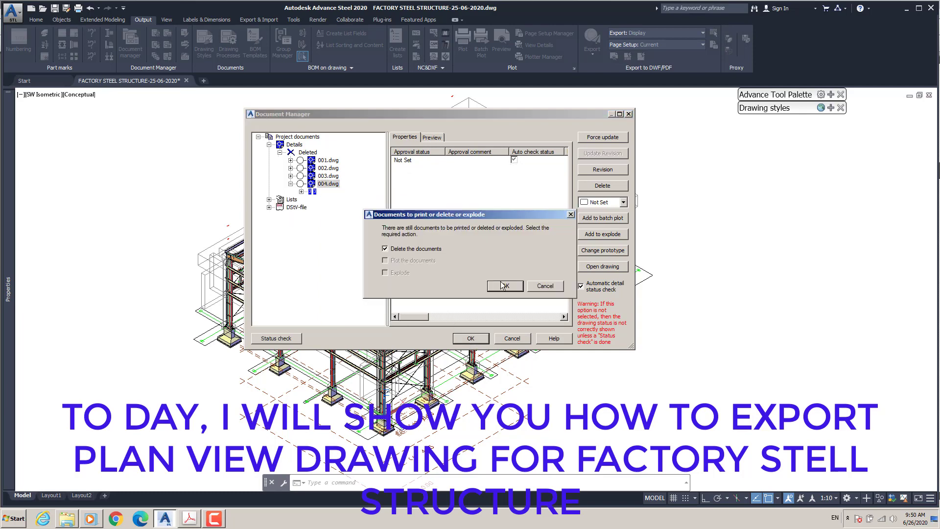
pyautogui.click(503, 288)
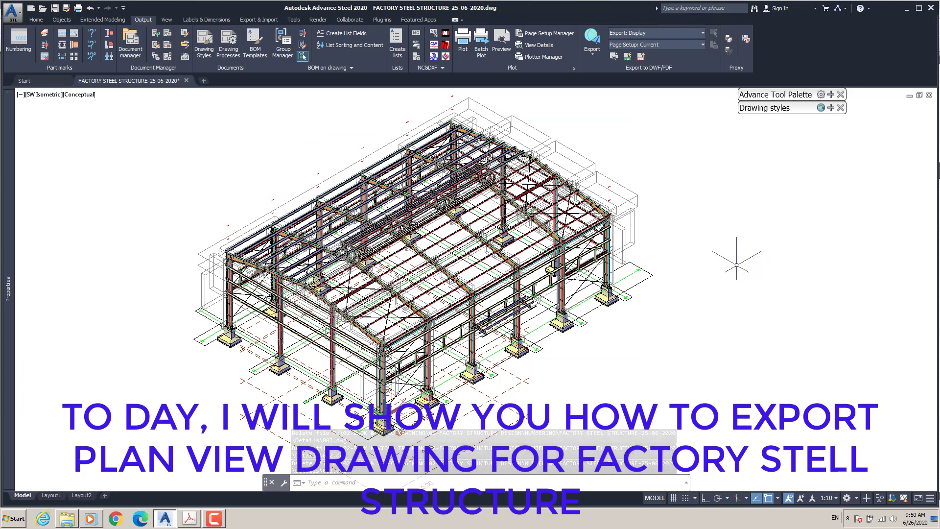
# Close both the Drawing styles palette and the Advance tool palette.
pyautogui.click(833, 93)
pyautogui.click(833, 97)
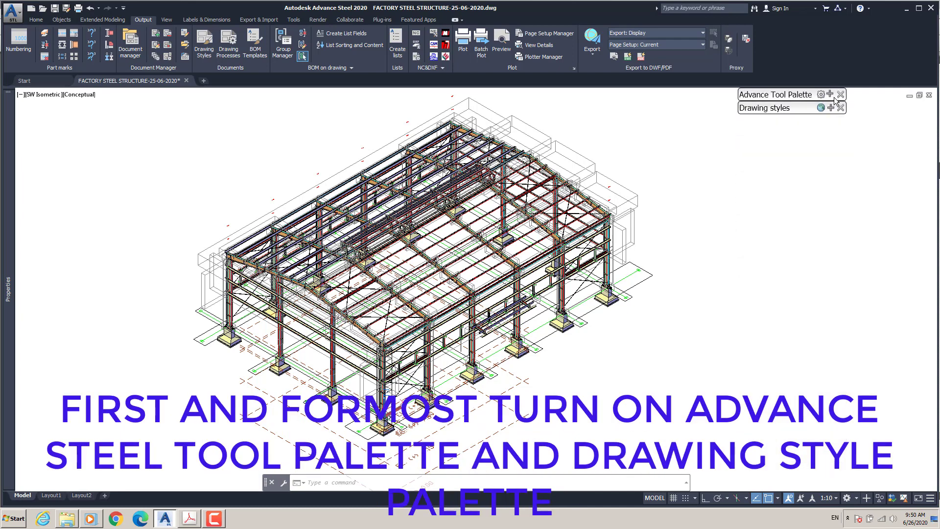
pyautogui.click(841, 107)
pyautogui.click(840, 94)
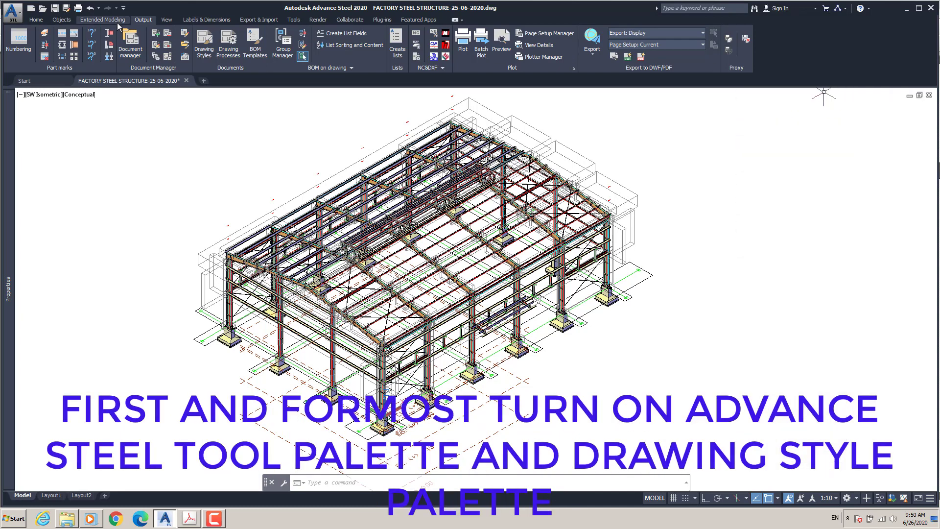
# Reopen the Advance Steel tool palette and reset the UCS to World.
pyautogui.click(36, 20)
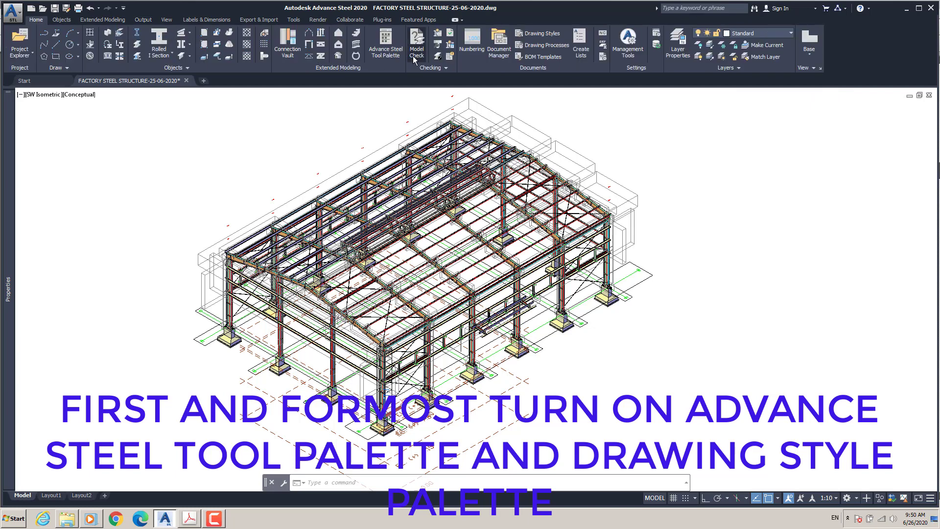
pyautogui.click(389, 45)
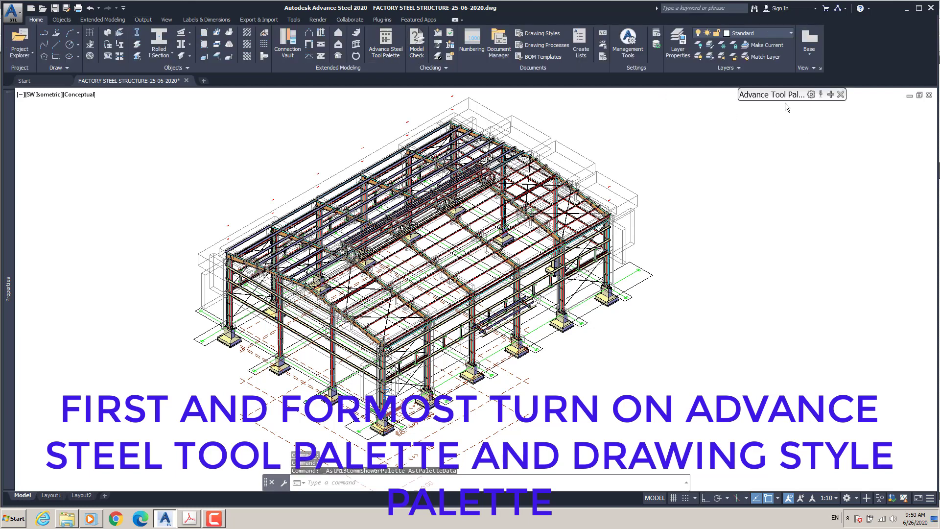
pyautogui.moveTo(785, 101); pyautogui.dragTo(788, 128)
pyautogui.click(833, 124)
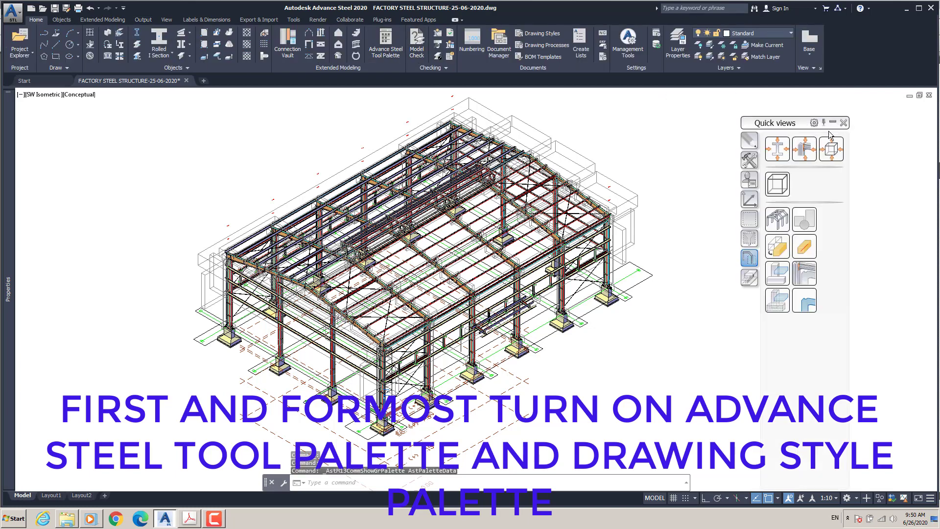
pyautogui.click(751, 200)
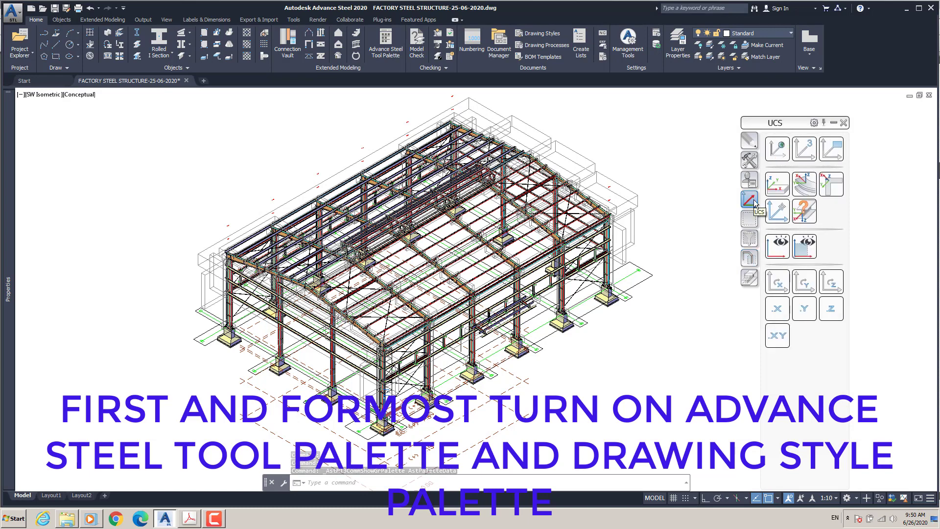
pyautogui.click(773, 151)
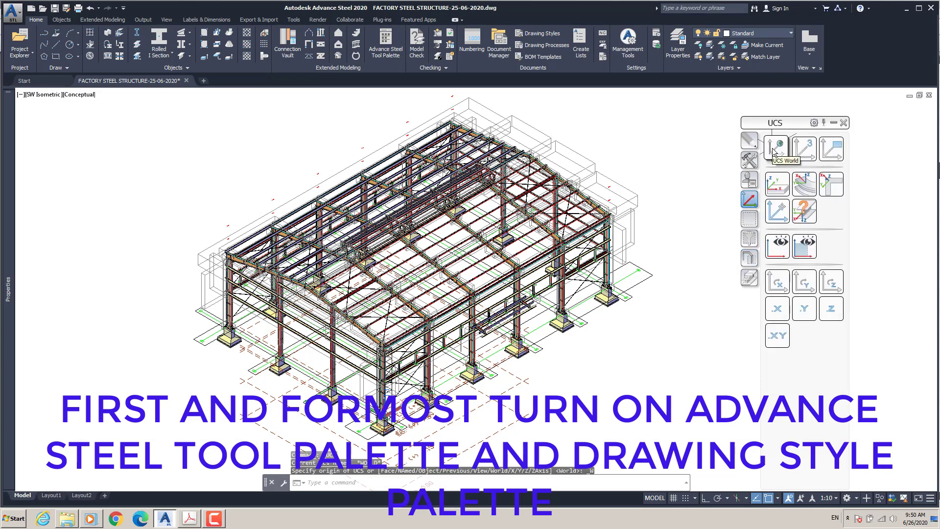
pyautogui.click(832, 123)
# Reopen the Drawing styles palette and dock it beneath the tool palette.
pyautogui.click(143, 20)
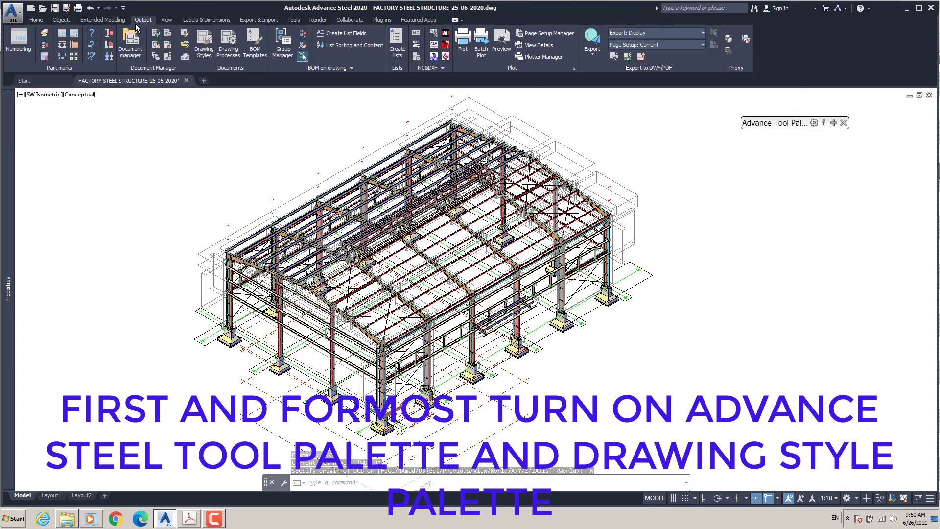
pyautogui.click(204, 45)
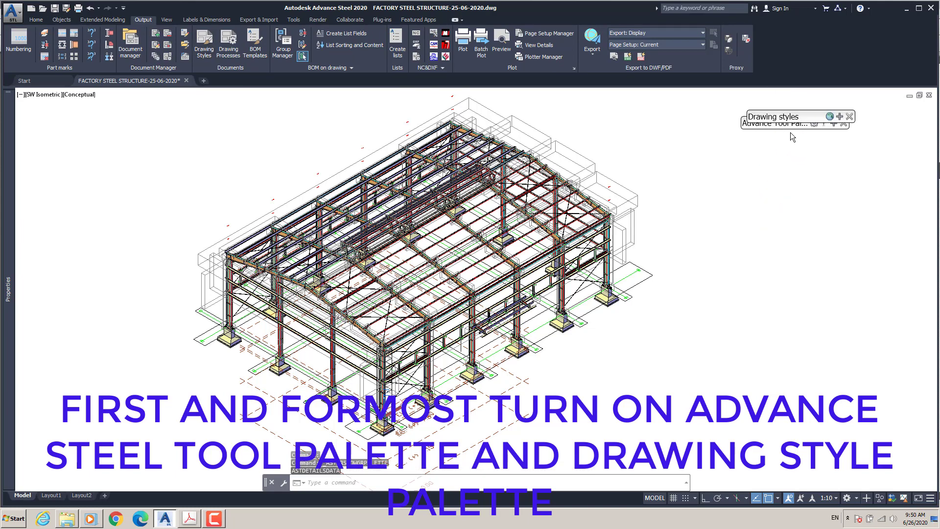
pyautogui.moveTo(773, 118)
pyautogui.mouseDown()
pyautogui.moveTo(777, 141)
pyautogui.moveTo(761, 140)
pyautogui.moveTo(775, 135)
pyautogui.mouseUp()
# Stack and expand the Drawing styles palette, moving it further left.
pyautogui.click(833, 136)
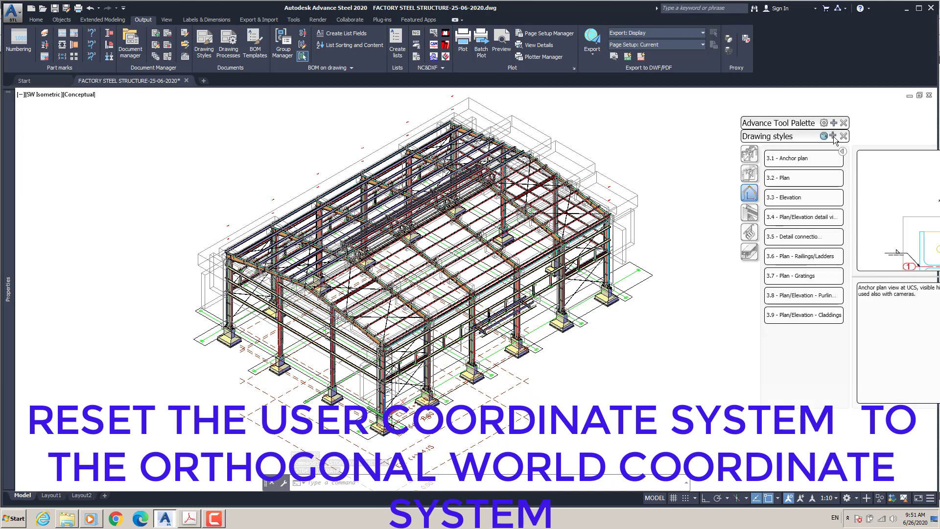
pyautogui.click(834, 124)
pyautogui.click(834, 124)
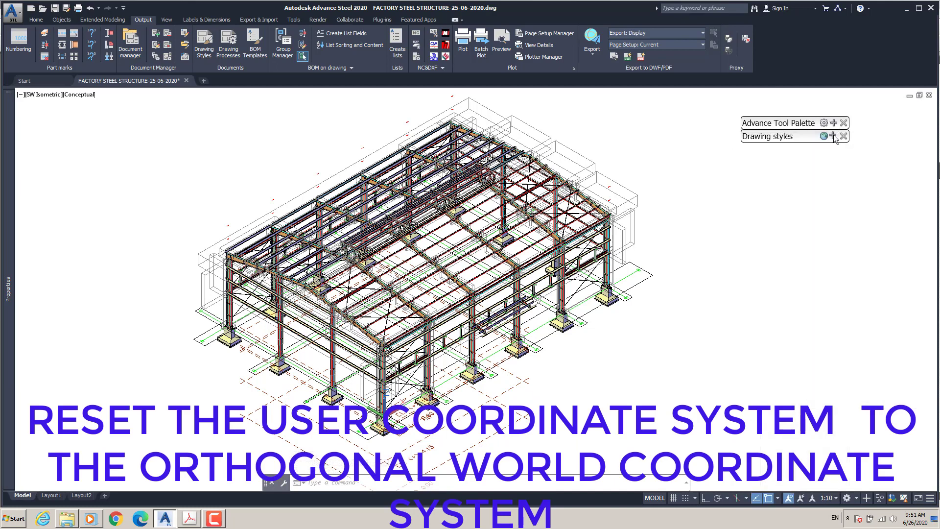
pyautogui.click(834, 137)
pyautogui.moveTo(783, 122)
pyautogui.mouseDown()
pyautogui.moveTo(677, 114)
pyautogui.moveTo(713, 127)
pyautogui.mouseUp()
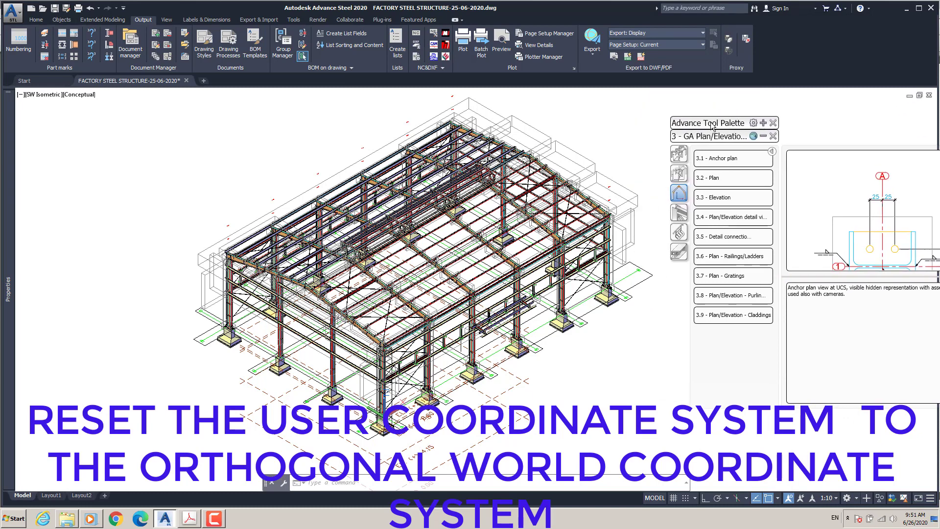
# Show the GA Plan/Elevation styles, 3.1 Anchor plan through 3.9 Claddings.
pyautogui.click(680, 171)
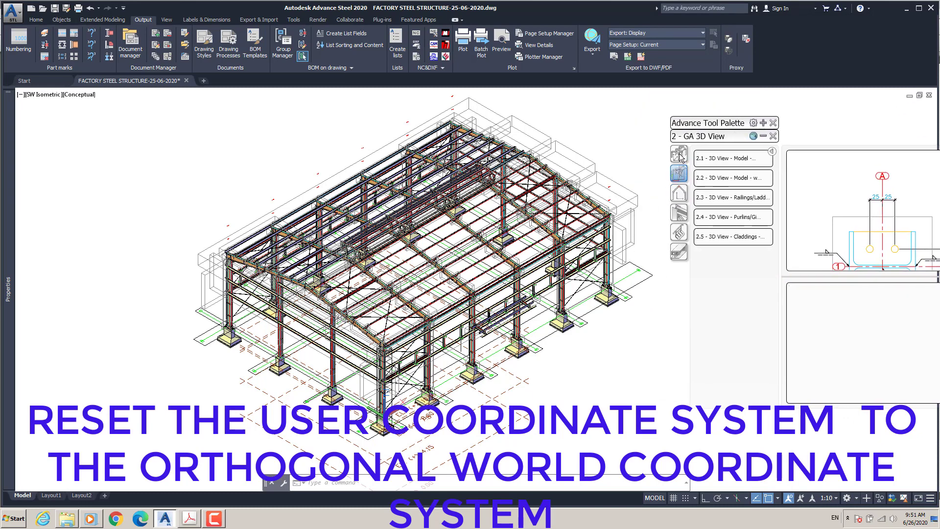
pyautogui.click(680, 196)
pyautogui.moveTo(703, 127); pyautogui.dragTo(712, 109)
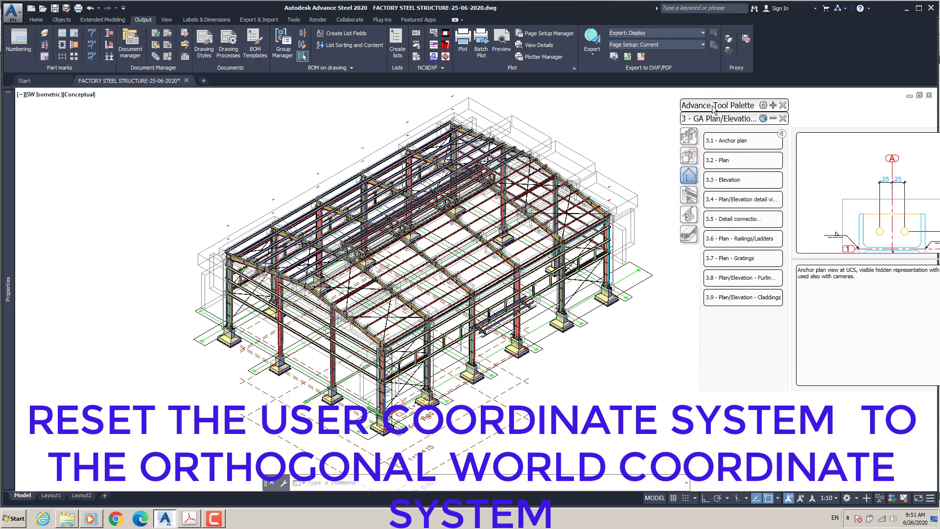
pyautogui.moveTo(595, 125)
pyautogui.mouseDown(button='middle')
pyautogui.moveTo(570, 142)
pyautogui.moveTo(582, 141)
pyautogui.mouseUp(button='middle')
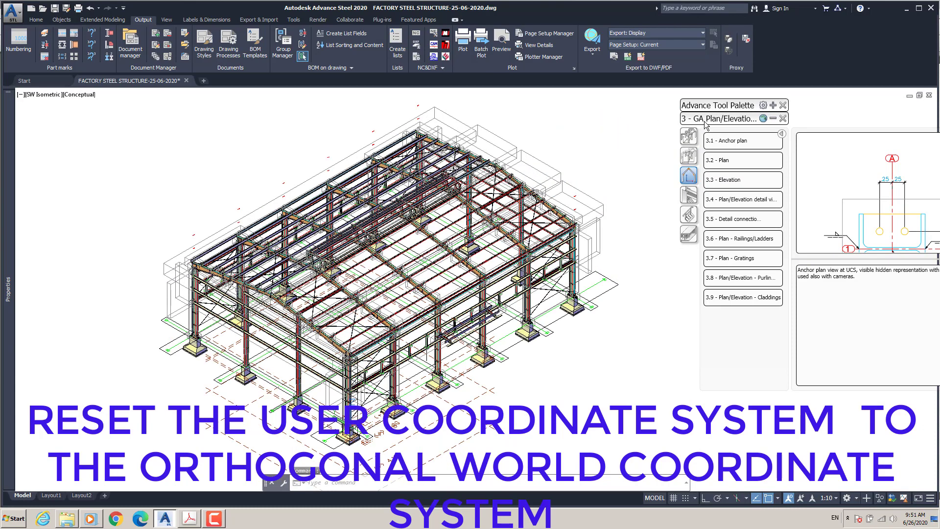
# Set the UCS to World from the coordinate system tools palette.
pyautogui.click(774, 118)
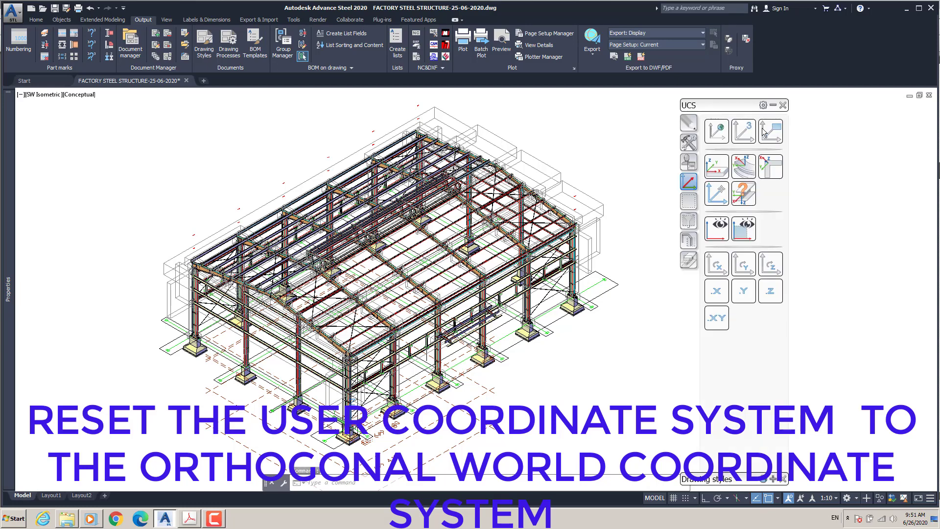
pyautogui.click(715, 135)
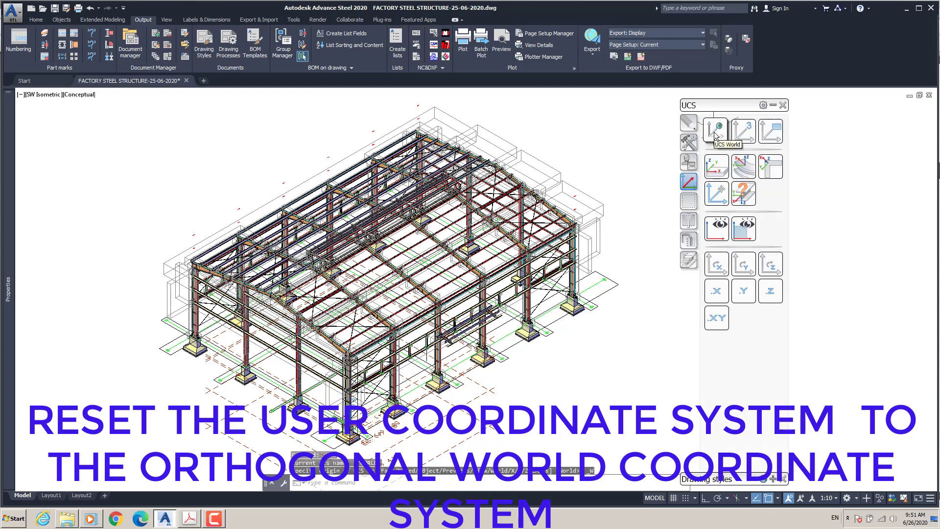
pyautogui.scroll(4, 360, 413)
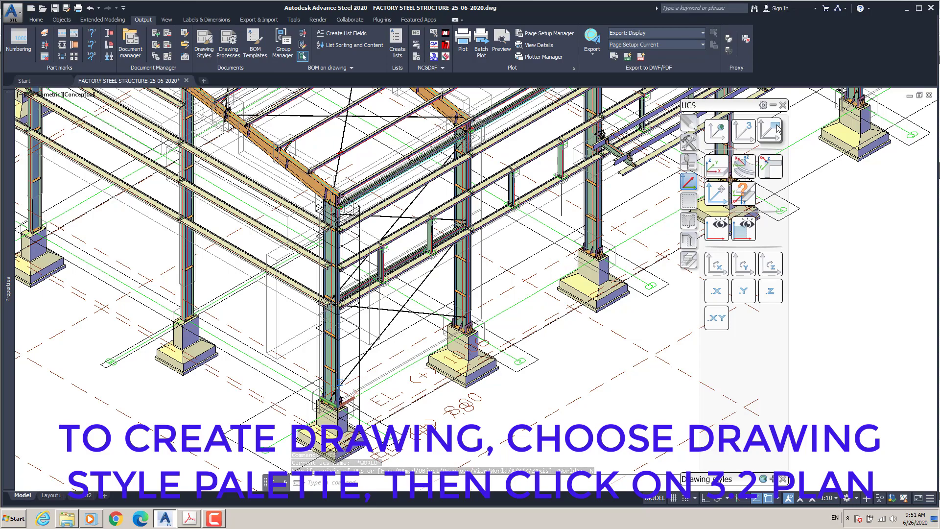
# Generate 001.dwg from the 3.2 - Plan style with default settings at 1:50.
pyautogui.click(773, 106)
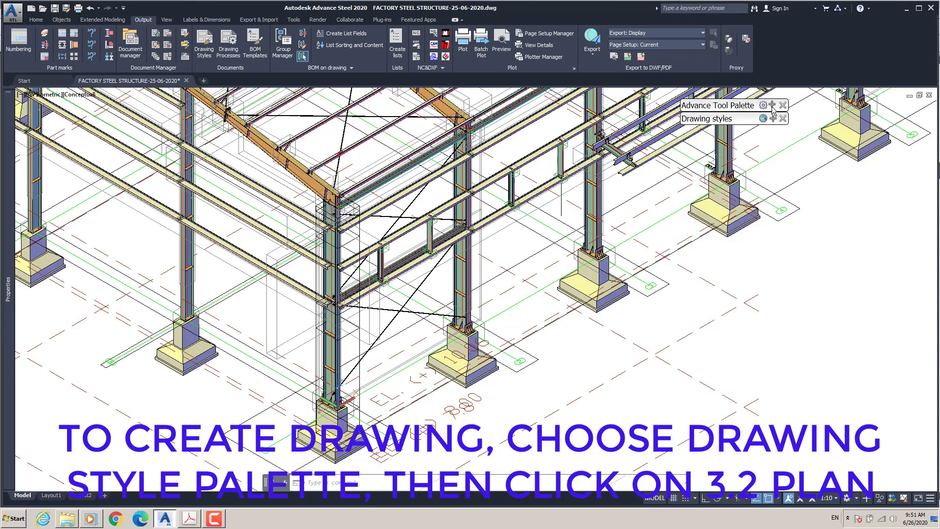
pyautogui.click(772, 119)
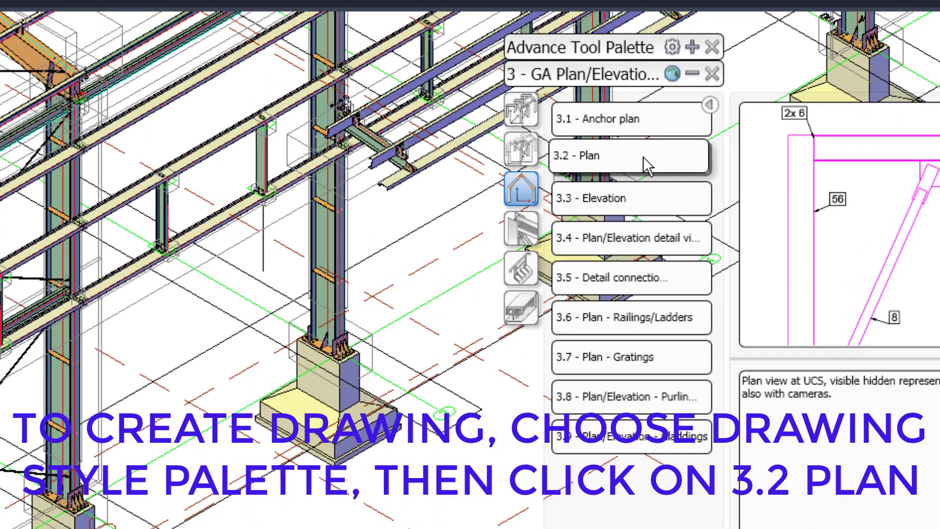
pyautogui.click(645, 157)
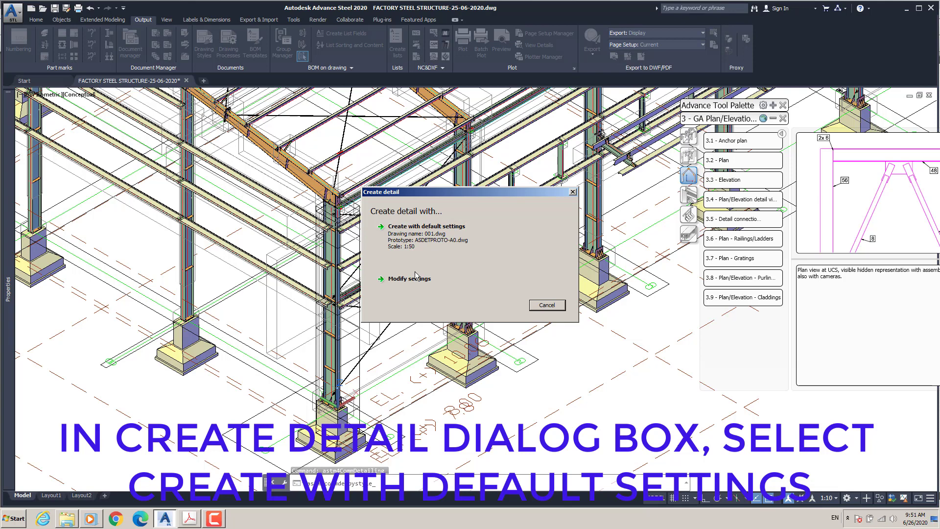
pyautogui.click(422, 239)
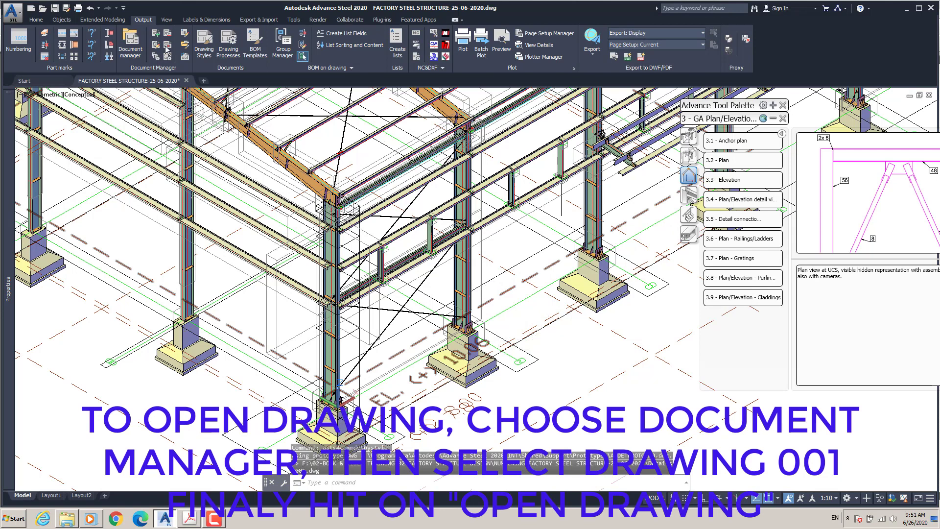
# Open 001.dwg from the up-to-date details in Document Manager.
pyautogui.click(131, 43)
pyautogui.click(269, 144)
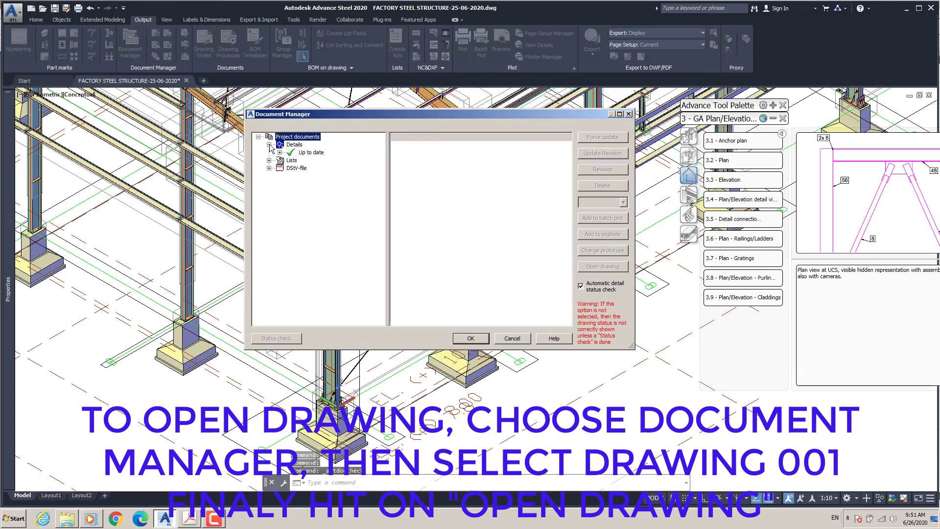
pyautogui.click(280, 152)
pyautogui.click(323, 161)
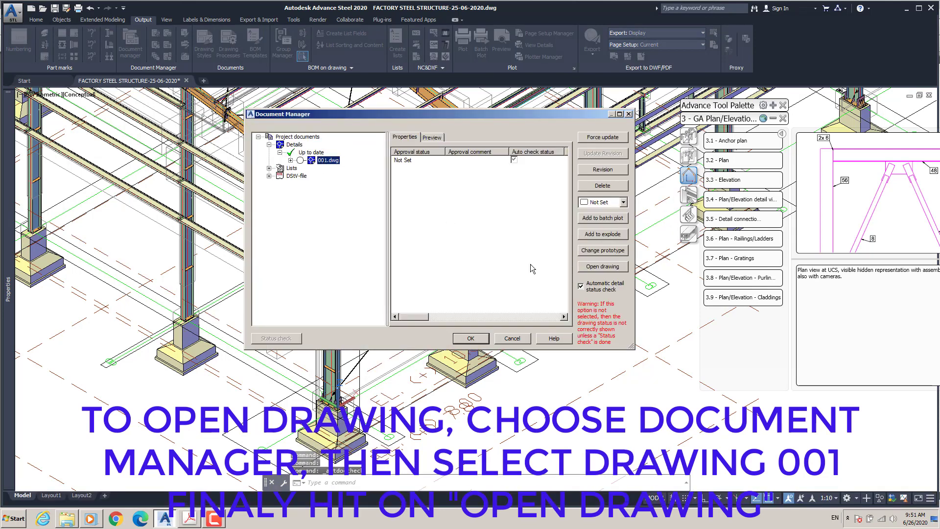
pyautogui.click(598, 268)
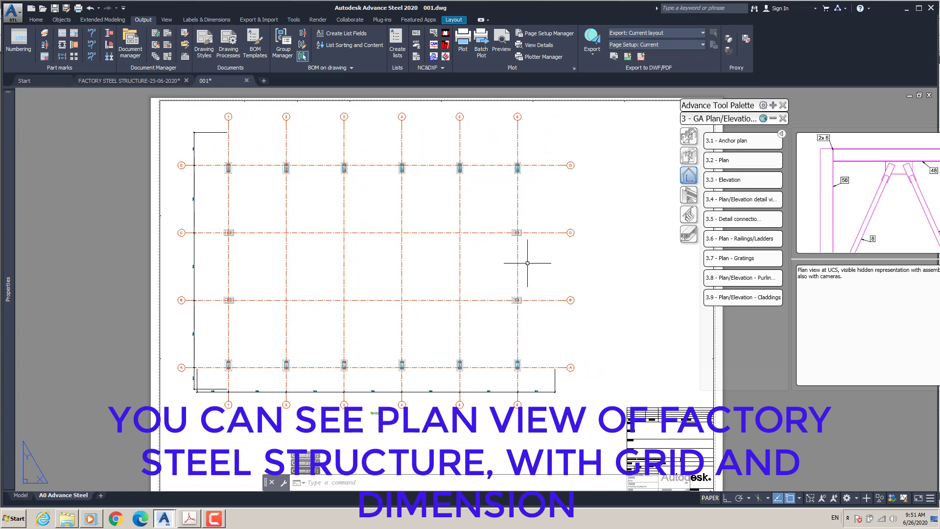
pyautogui.scroll(4, 451, 105)
pyautogui.scroll(-4, 451, 119)
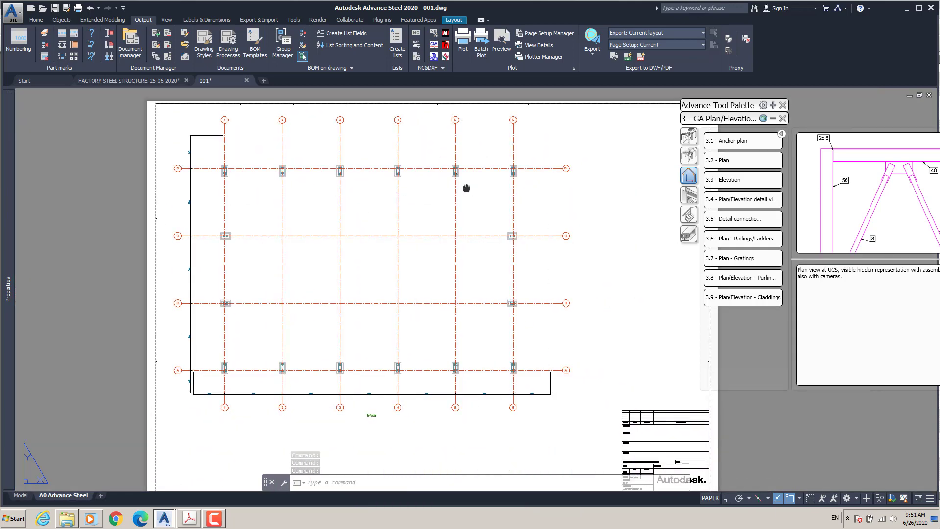
pyautogui.scroll(6, 496, 398)
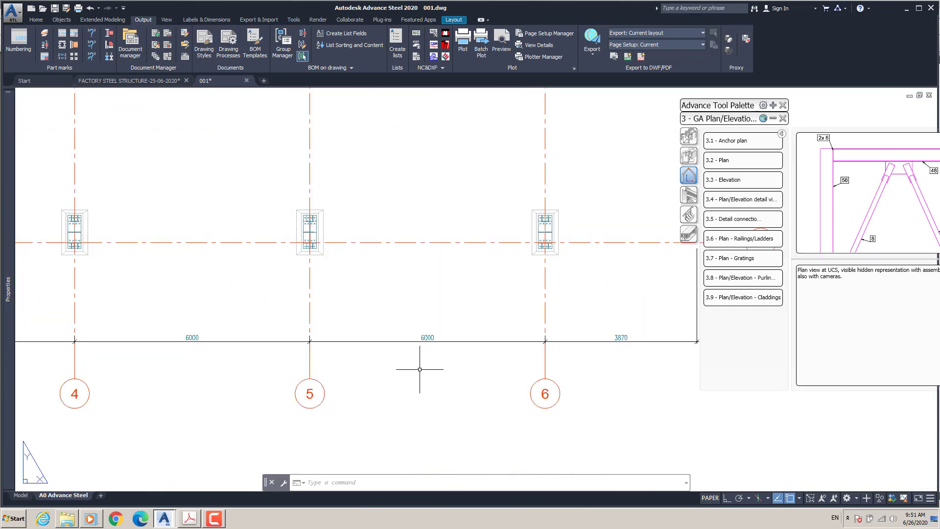
pyautogui.scroll(-4, 489, 362)
pyautogui.scroll(-3, 509, 343)
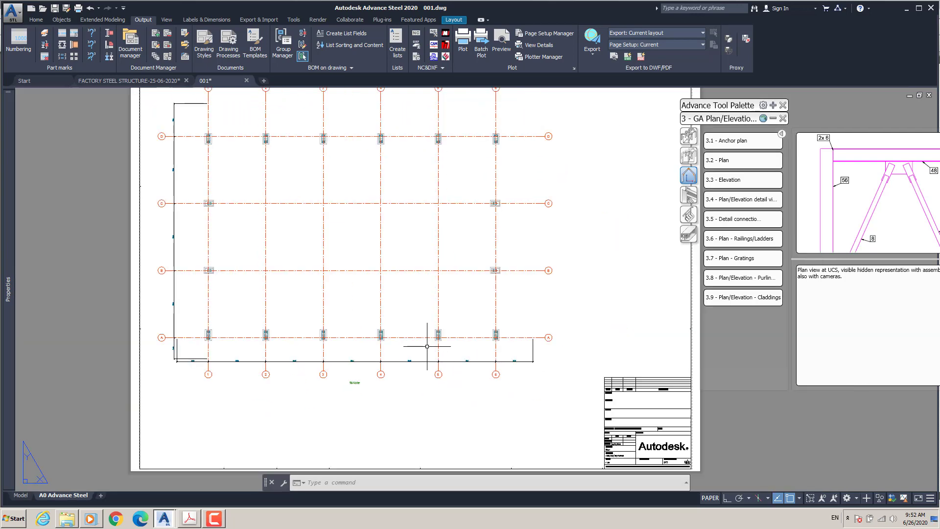
pyautogui.moveTo(427, 349); pyautogui.dragTo(427, 363, button='middle')
pyautogui.moveTo(497, 283); pyautogui.dragTo(497, 288, button='middle')
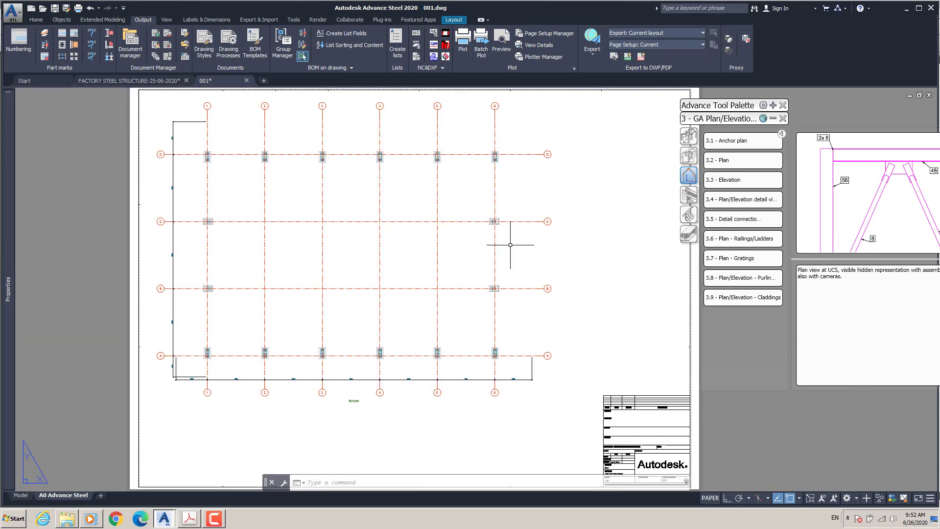
pyautogui.click(495, 247)
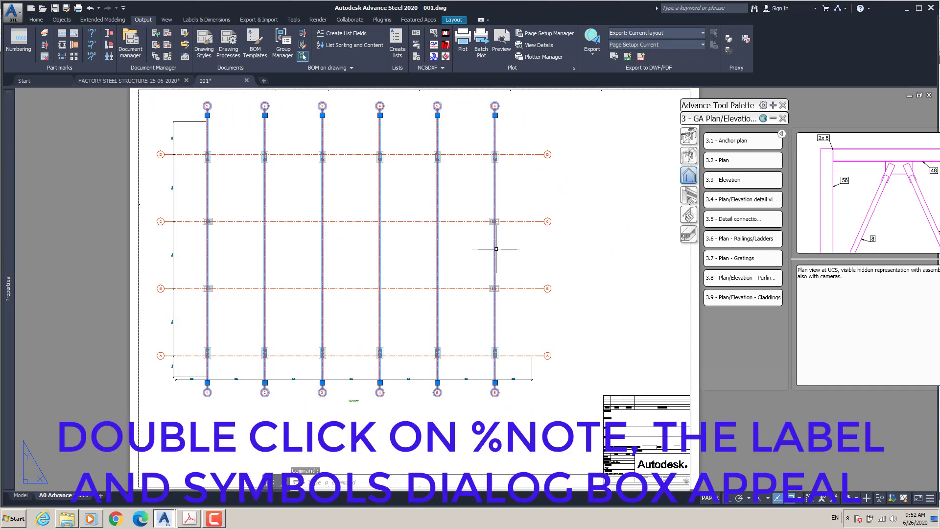
# Edit the %Note label below the grid, replacing its text with PLANVIEW.
pyautogui.press('Escape')
pyautogui.scroll(3, 527, 386)
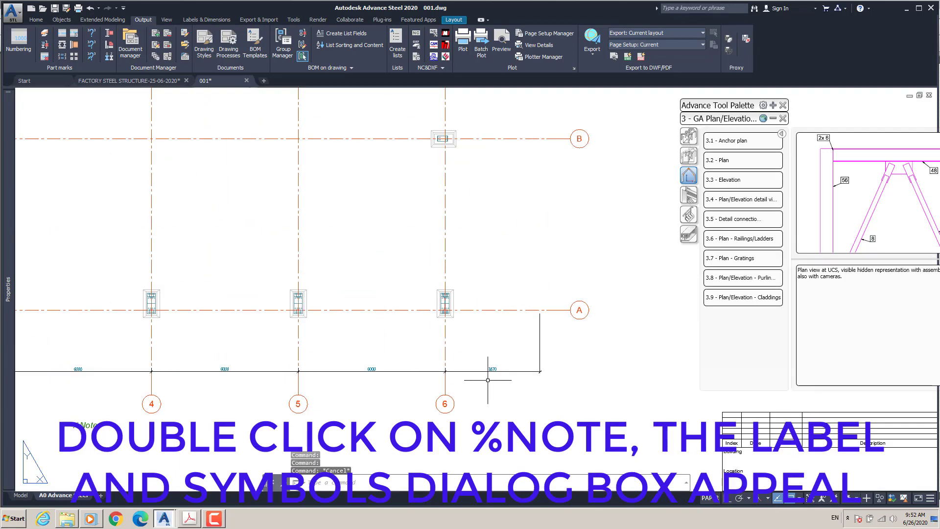
pyautogui.moveTo(439, 374); pyautogui.dragTo(486, 343, button='middle')
pyautogui.moveTo(214, 375); pyautogui.dragTo(401, 341, button='middle')
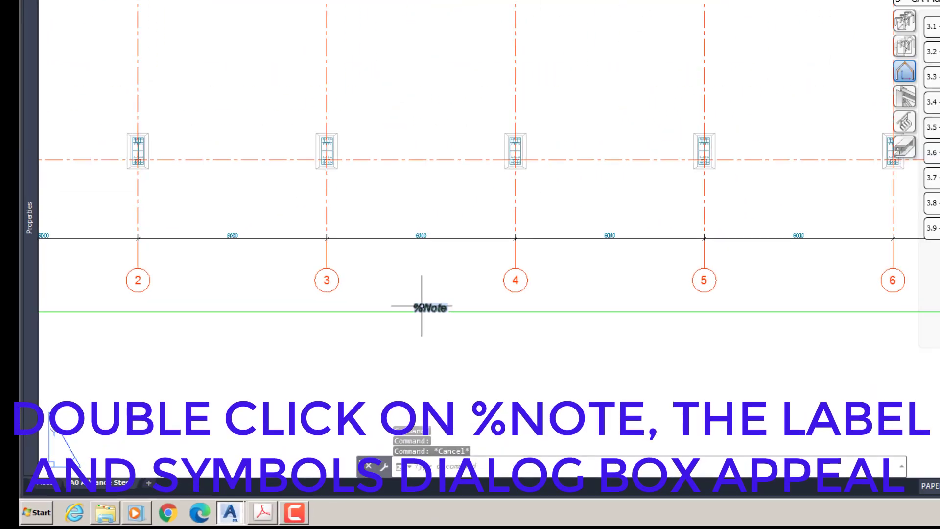
pyautogui.doubleClick(422, 306)
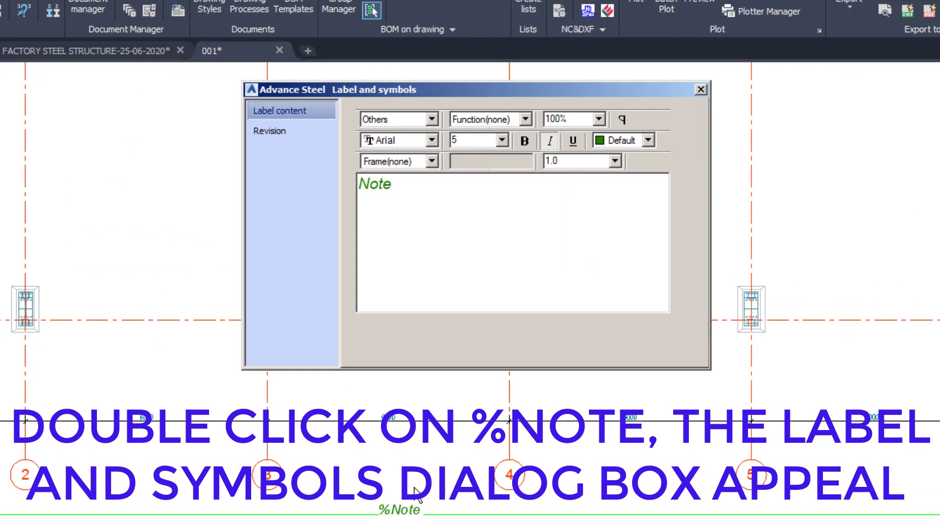
pyautogui.moveTo(425, 212); pyautogui.dragTo(319, 177)
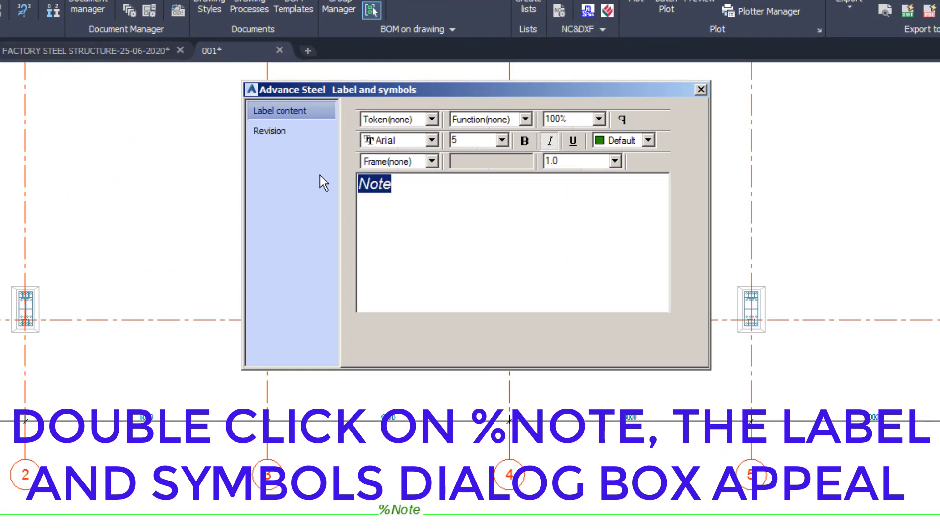
pyautogui.write('plna')
pyautogui.press('BackSpace')
pyautogui.press('BackSpace')
pyautogui.press('BackSpace')
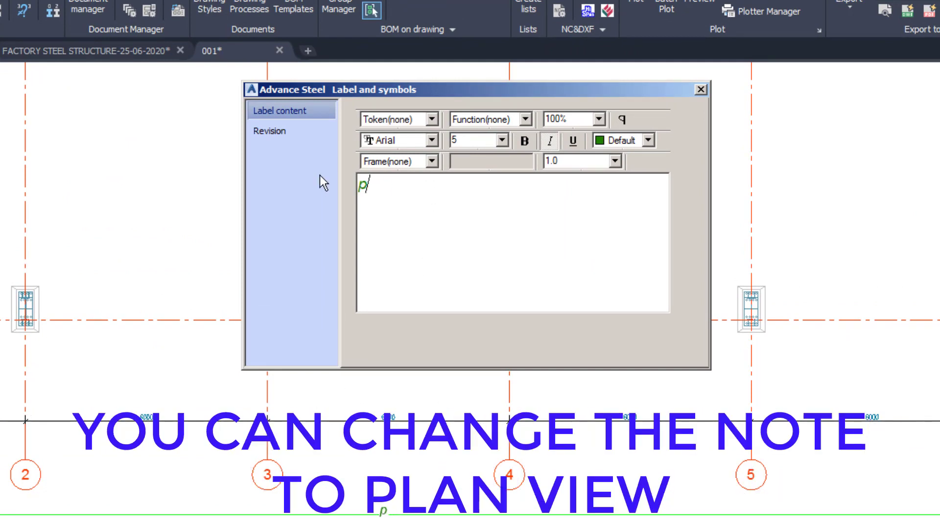
pyautogui.press('BackSpace')
pyautogui.write('PLAN')
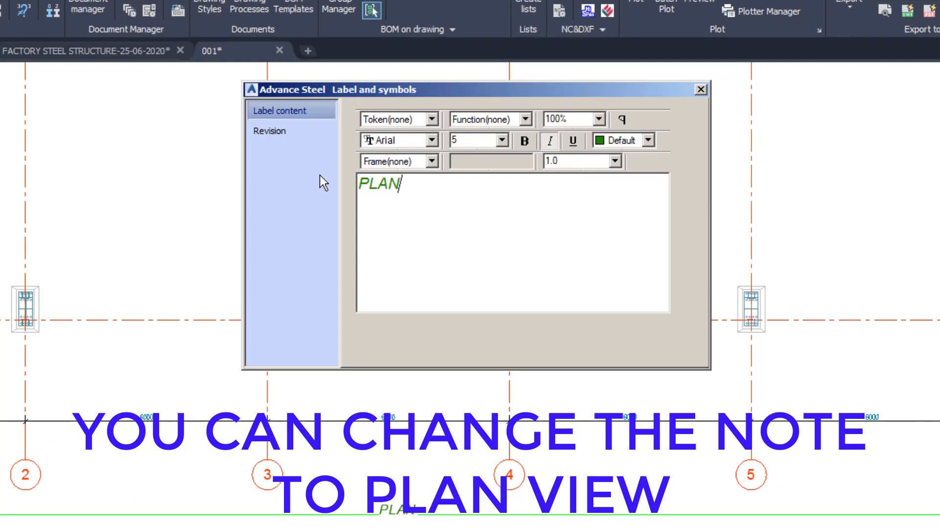
pyautogui.write('VIEW')
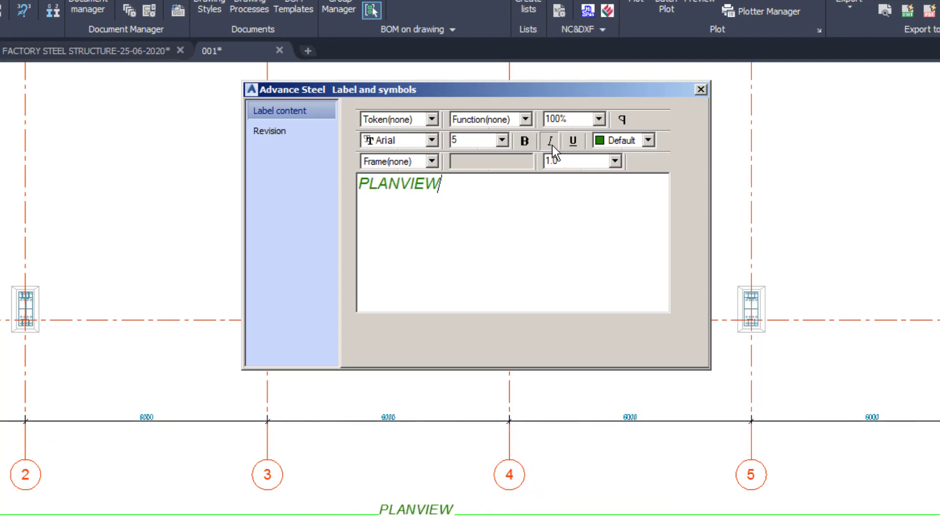
# Make the label bold and non-italic and correct it to 'PLAN VIEW'.
pyautogui.doubleClick(445, 182)
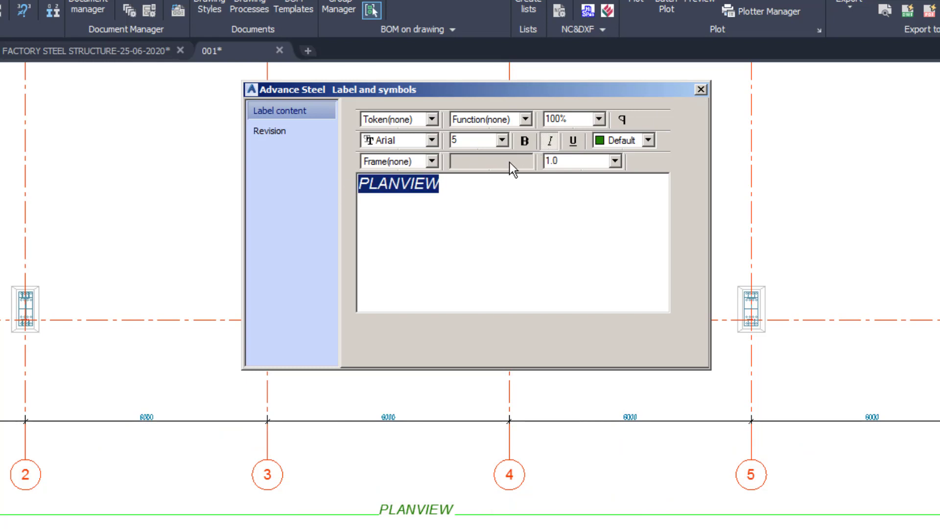
pyautogui.click(552, 141)
pyautogui.click(525, 141)
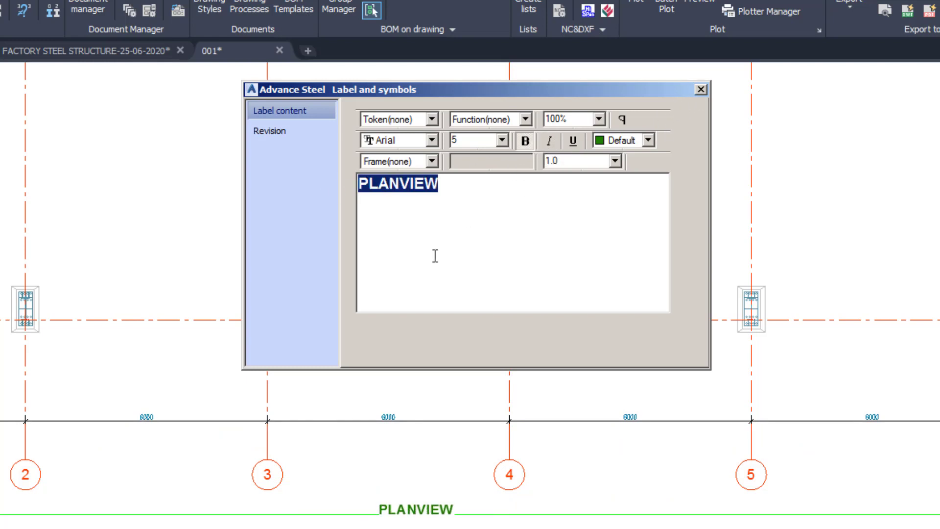
pyautogui.click(402, 184)
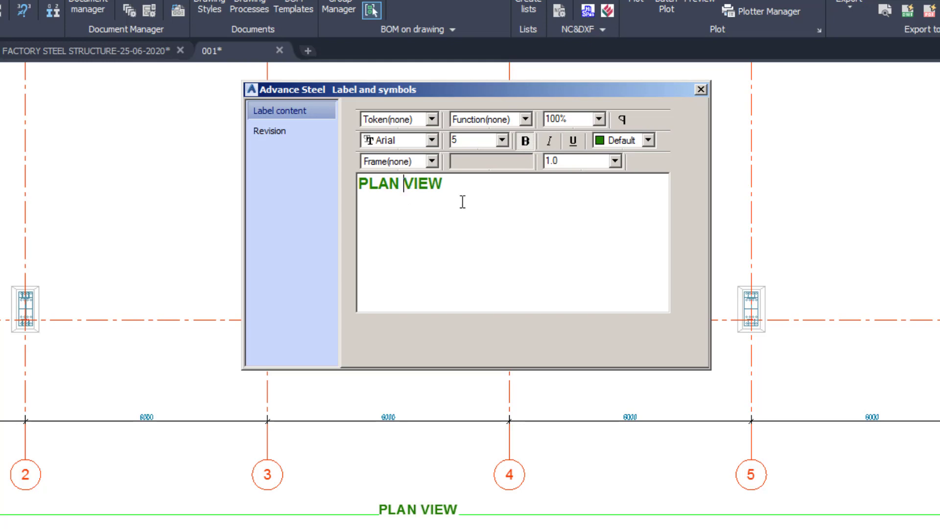
pyautogui.hotkey('ctrl', 'a')
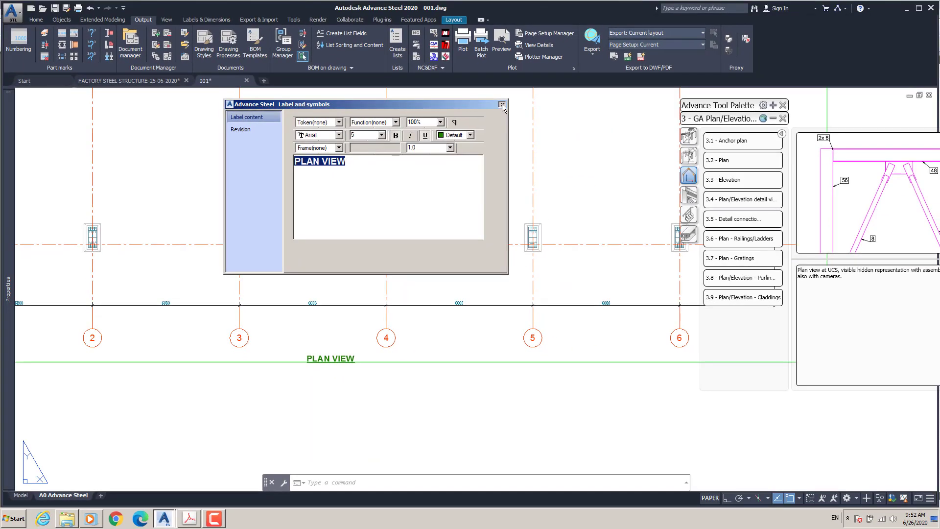
pyautogui.click(503, 105)
pyautogui.scroll(-5, 342, 368)
pyautogui.moveTo(330, 368); pyautogui.dragTo(341, 376, button='middle')
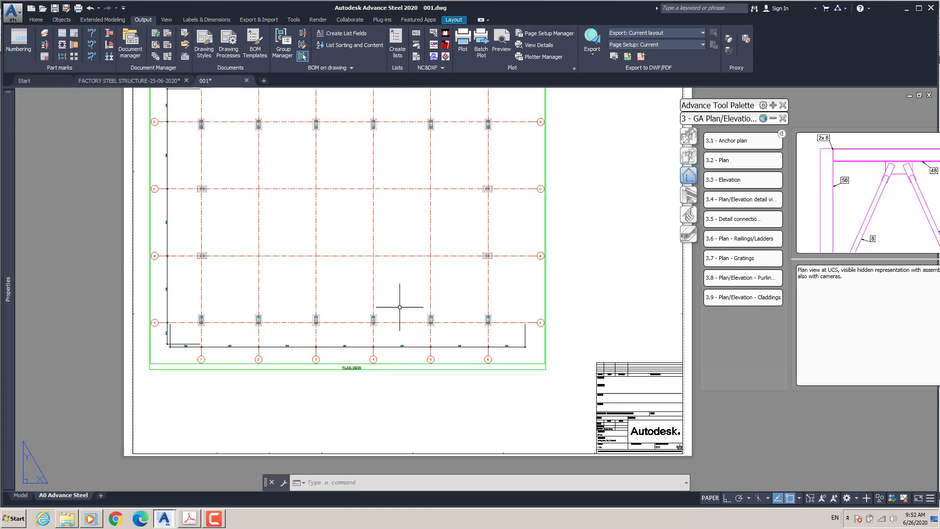
pyautogui.moveTo(402, 298); pyautogui.dragTo(402, 309, button='middle')
pyautogui.click(167, 104)
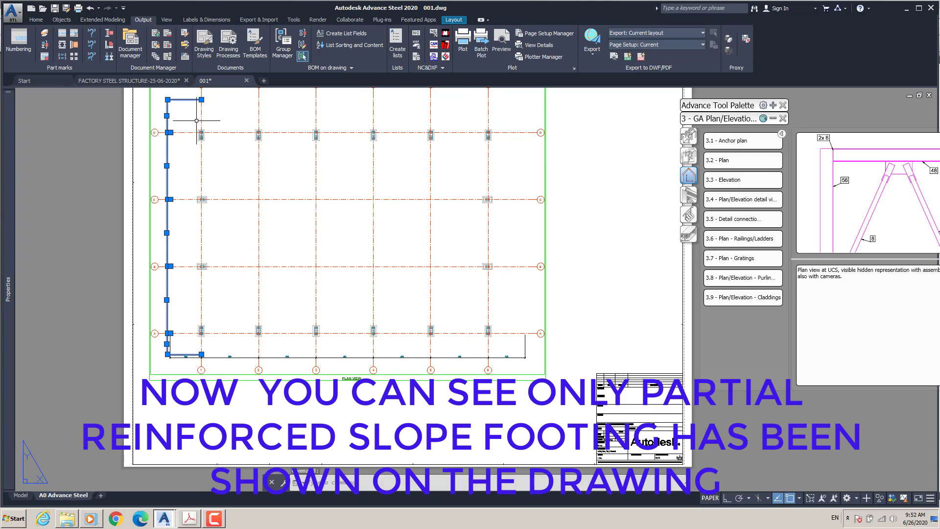
pyautogui.press('Escape')
pyautogui.scroll(5, 540, 292)
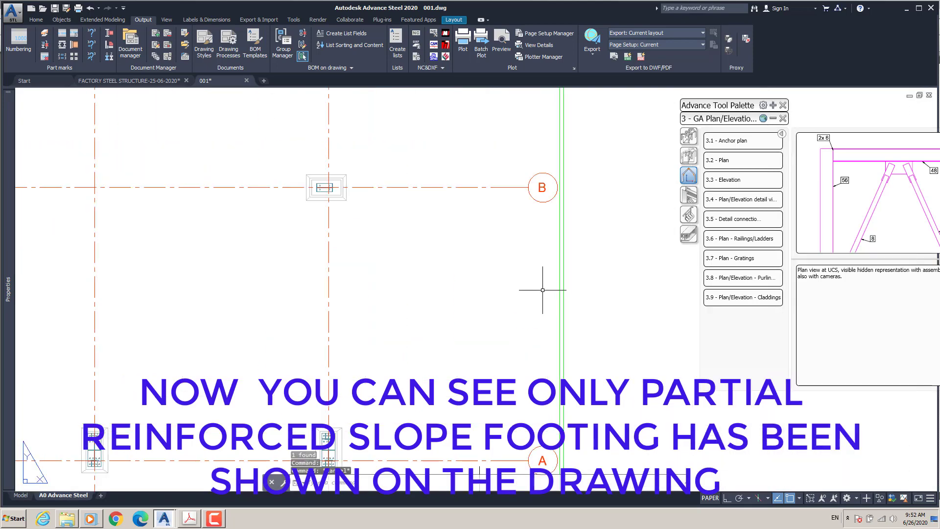
pyautogui.rightClick(558, 271)
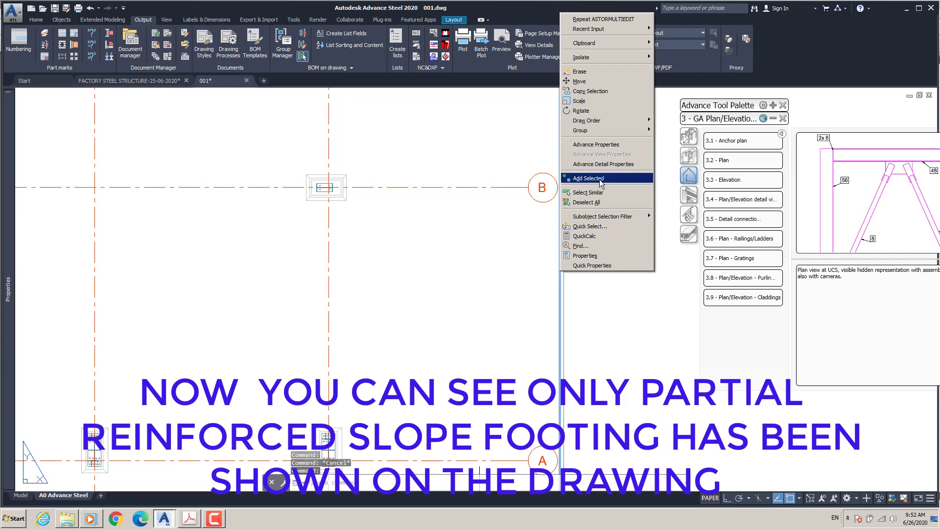
pyautogui.click(589, 153)
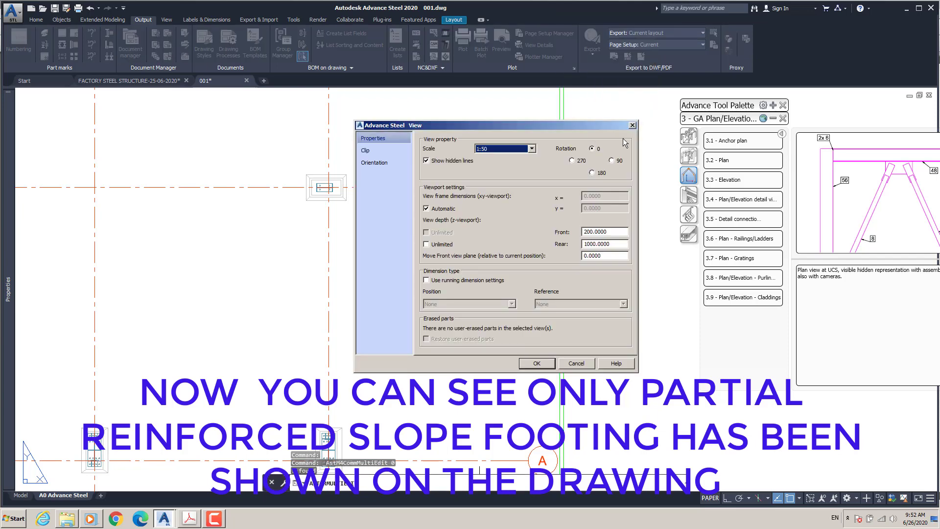
pyautogui.click(632, 126)
pyautogui.scroll(-3, 318, 196)
pyautogui.scroll(5, 319, 209)
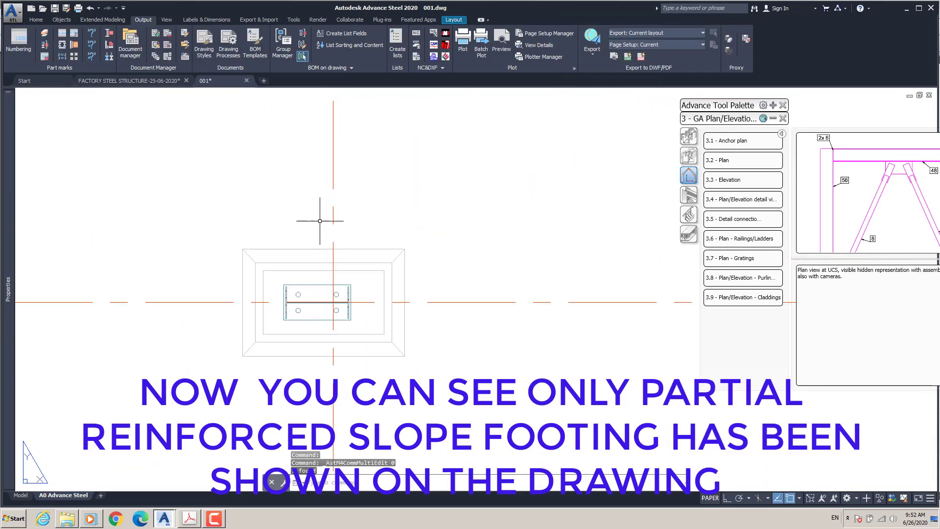
pyautogui.scroll(-2, 319, 210)
pyautogui.scroll(-2, 406, 162)
pyautogui.moveTo(406, 162); pyautogui.dragTo(429, 294, button='middle')
pyautogui.scroll(6, 452, 196)
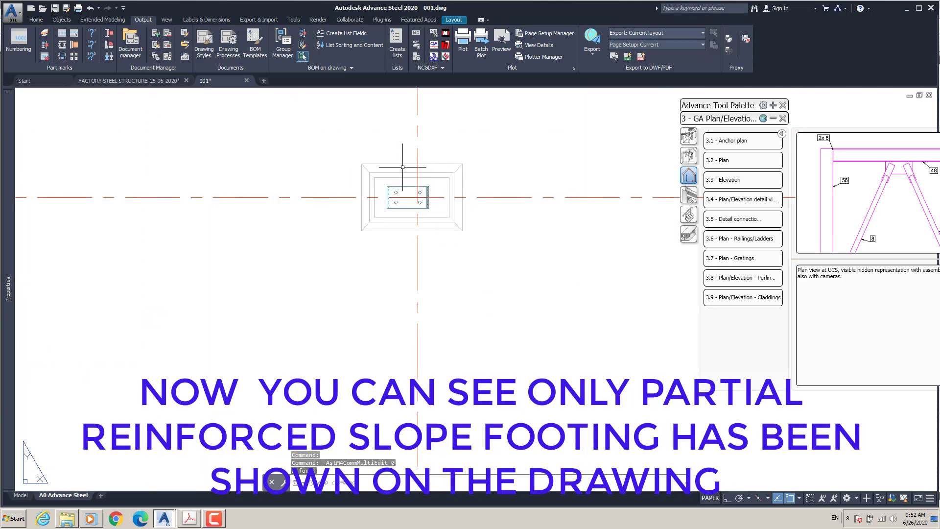
pyautogui.scroll(-4, 455, 199)
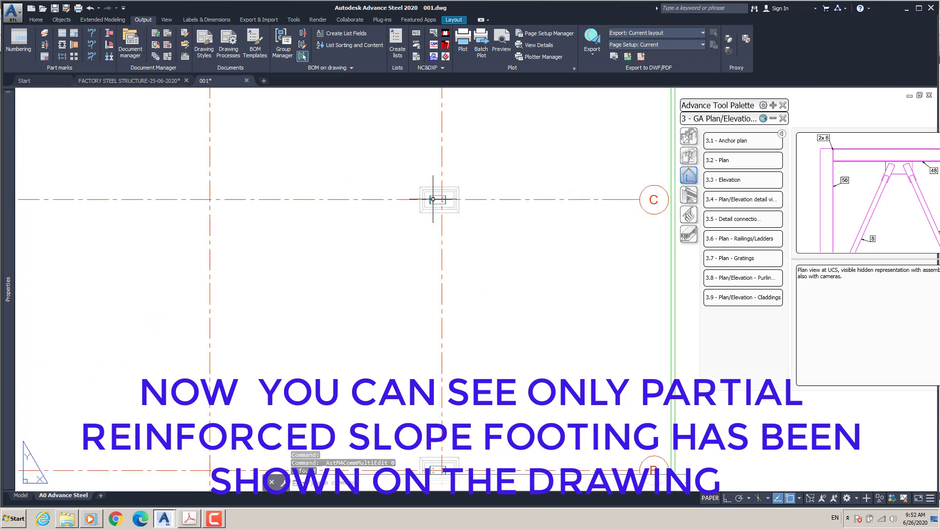
pyautogui.click(158, 82)
pyautogui.scroll(6, 371, 445)
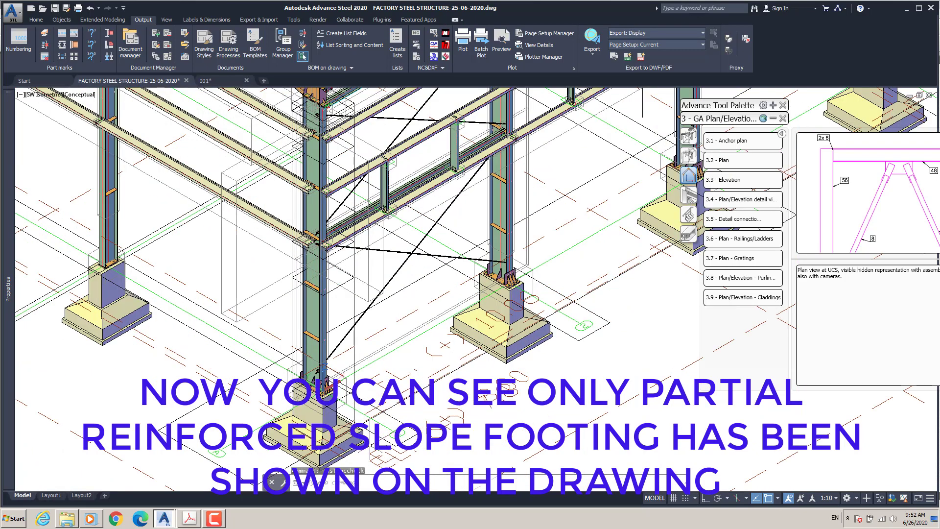
pyautogui.scroll(-2, 262, 294)
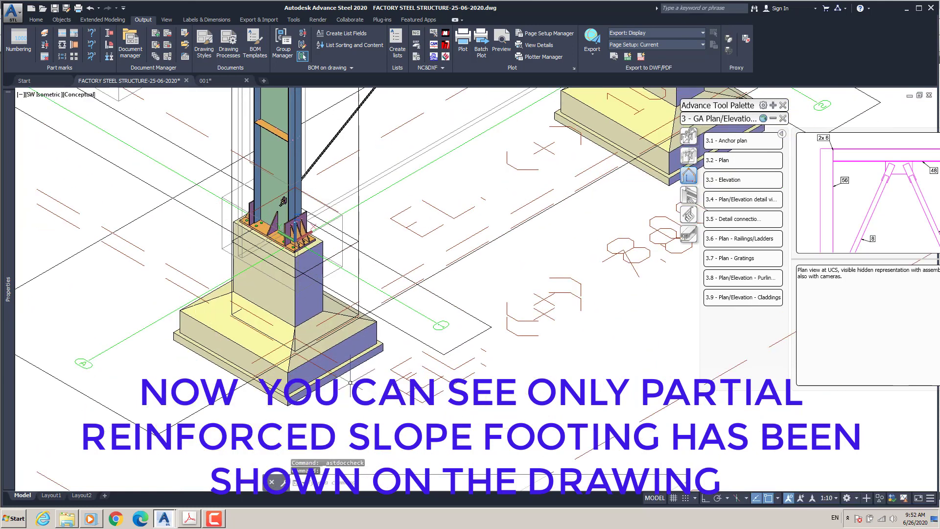
pyautogui.moveTo(283, 201); pyautogui.dragTo(334, 199, button='middle')
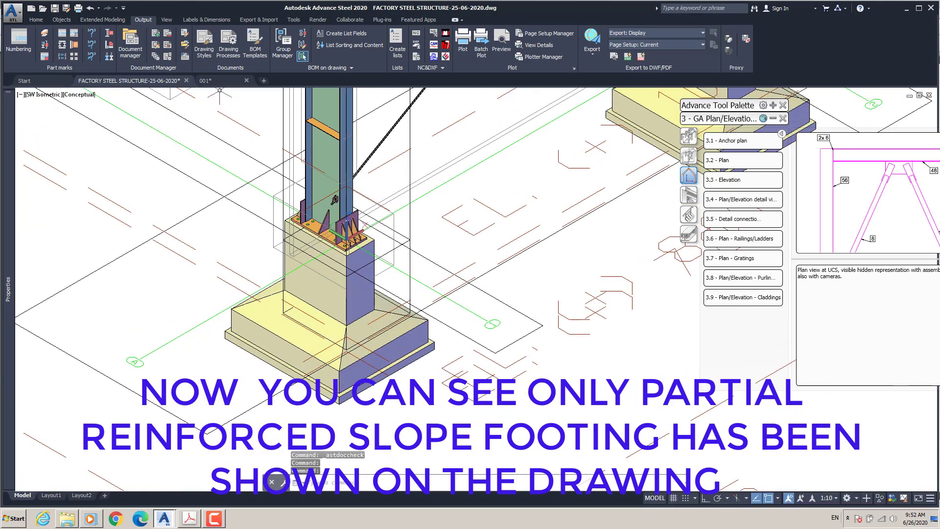
pyautogui.click(205, 81)
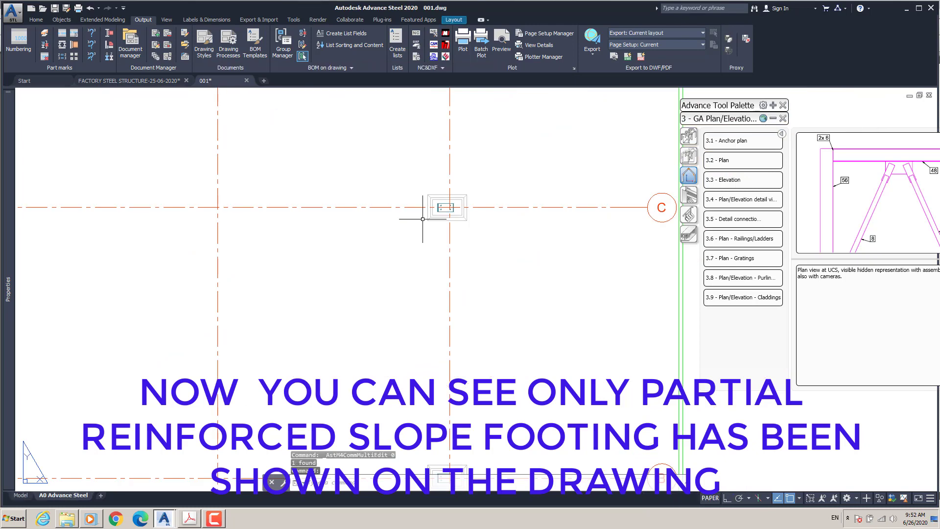
pyautogui.scroll(-5, 423, 219)
pyautogui.scroll(3, 295, 172)
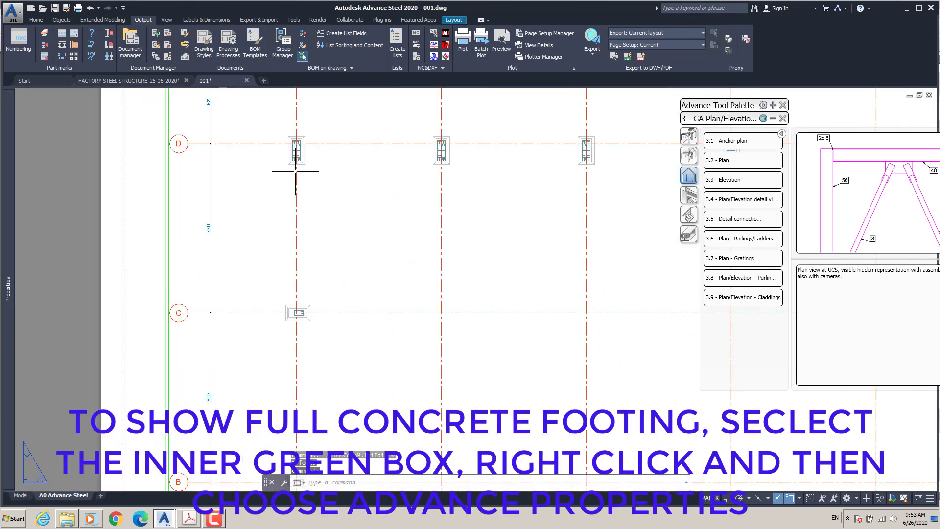
pyautogui.moveTo(287, 259); pyautogui.dragTo(277, 101, button='middle')
pyautogui.moveTo(286, 195); pyautogui.dragTo(279, 120, button='middle')
pyautogui.moveTo(279, 401); pyautogui.dragTo(261, 311, button='middle')
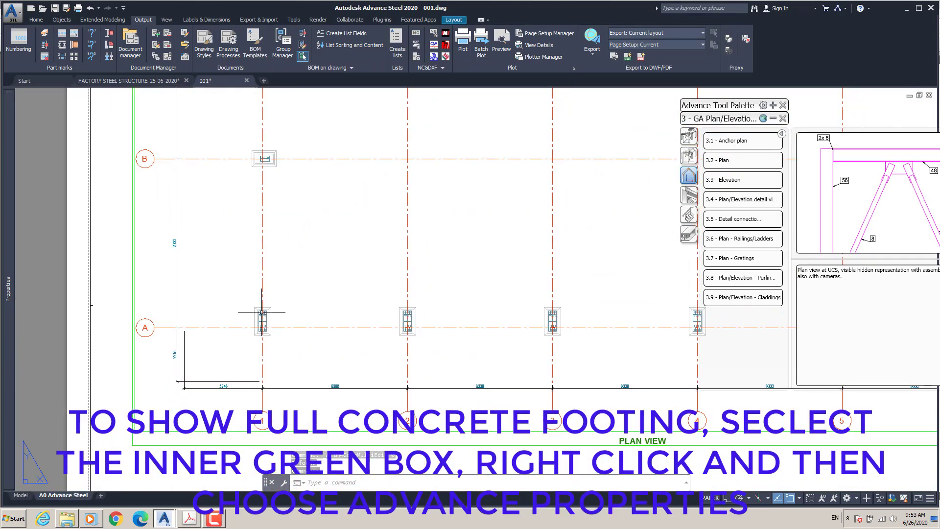
pyautogui.click(190, 518)
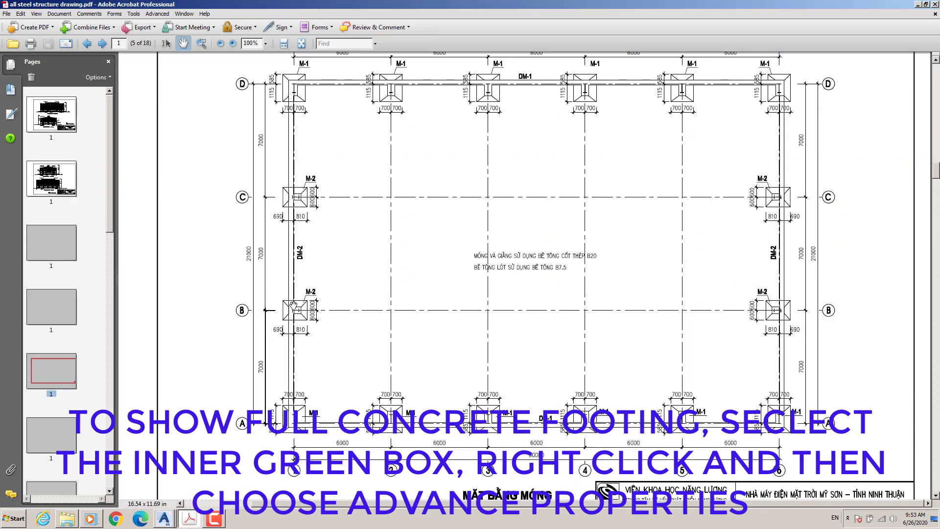
pyautogui.click(917, 4)
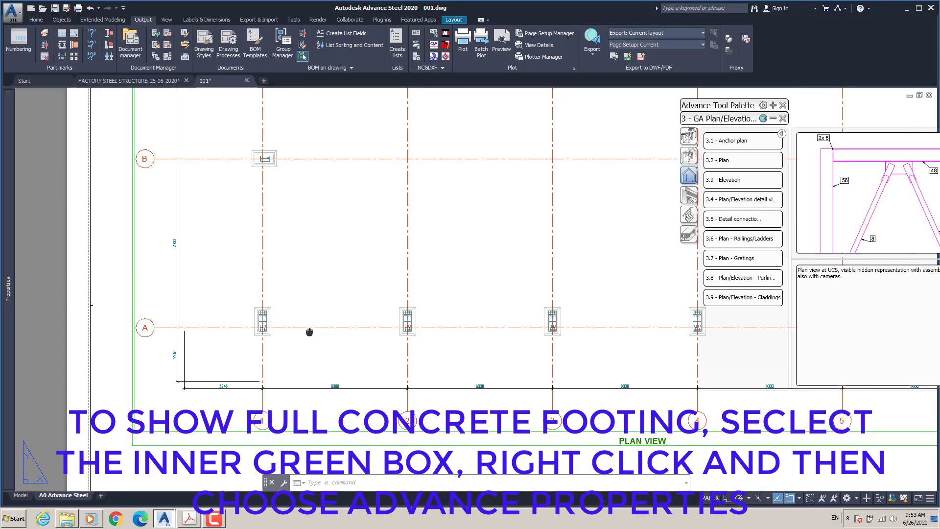
# Raise the plan viewport's Rear view depth to 1500 in Advance Properties.
pyautogui.moveTo(309, 332); pyautogui.dragTo(211, 337, button='middle')
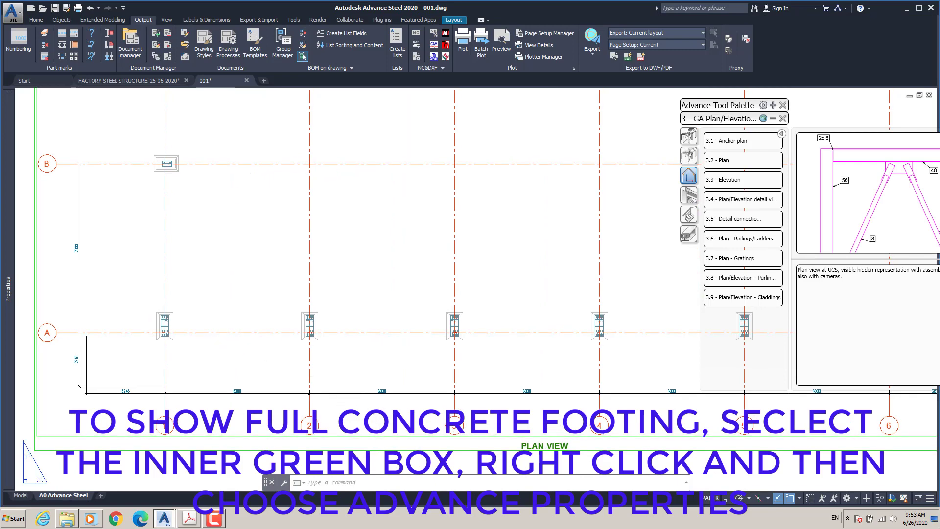
pyautogui.rightClick(311, 175)
pyautogui.click(417, 312)
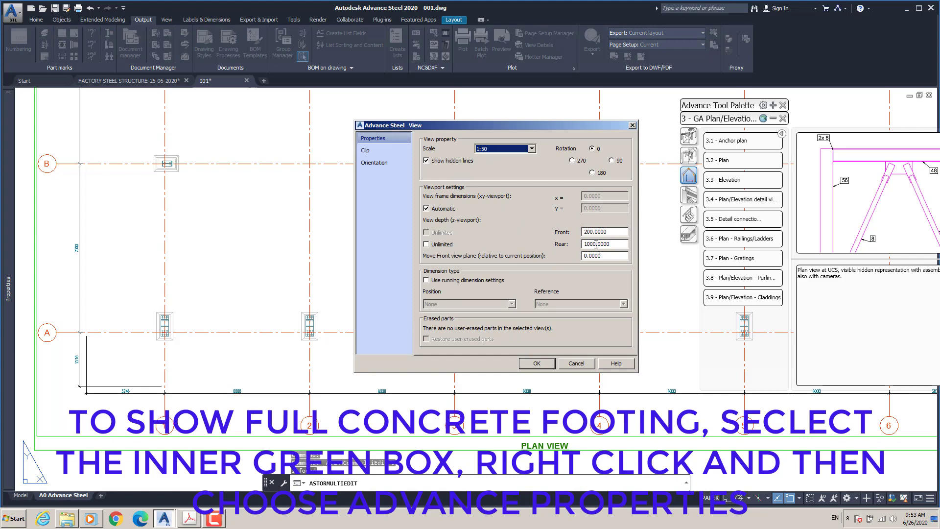
pyautogui.moveTo(613, 243); pyautogui.dragTo(546, 243)
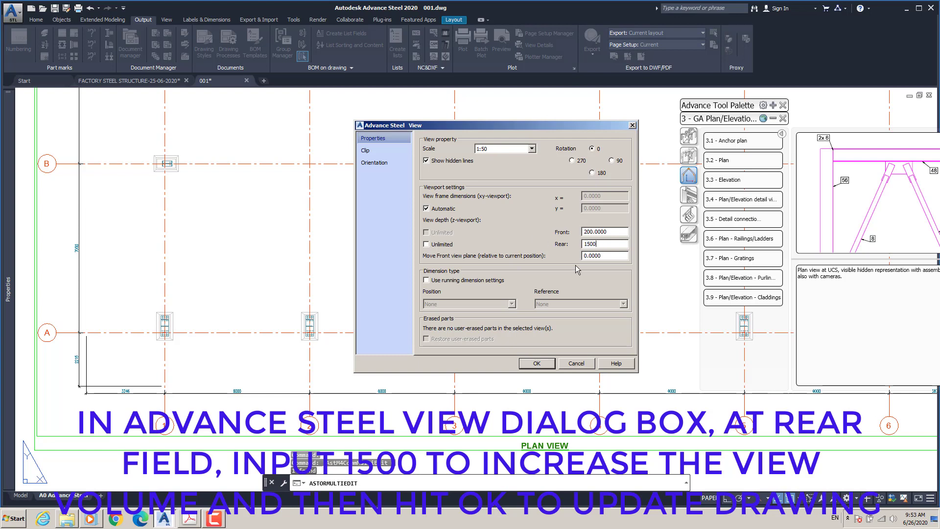
pyautogui.click(539, 364)
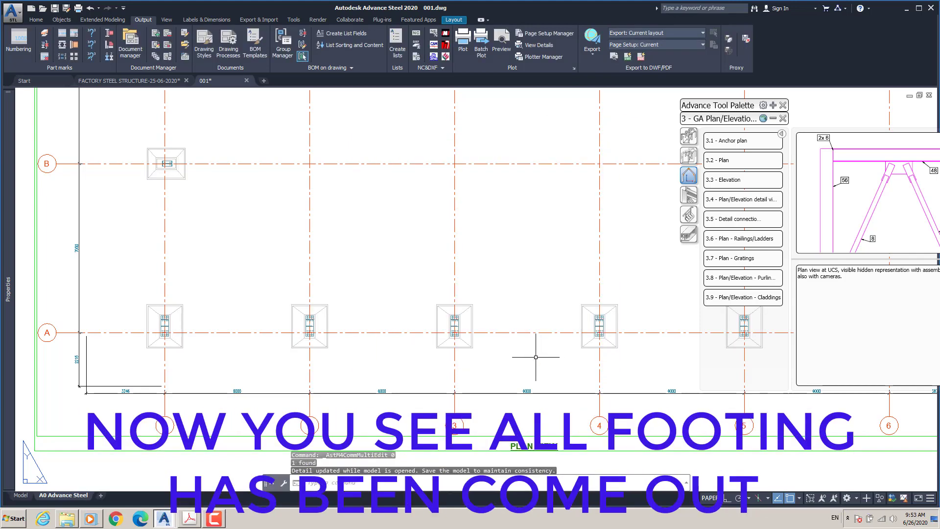
# Zoom out to the full PLAN VIEW sheet and delete the left vertical dimension chain.
pyautogui.scroll(4, 308, 329)
pyautogui.scroll(-10, 295, 292)
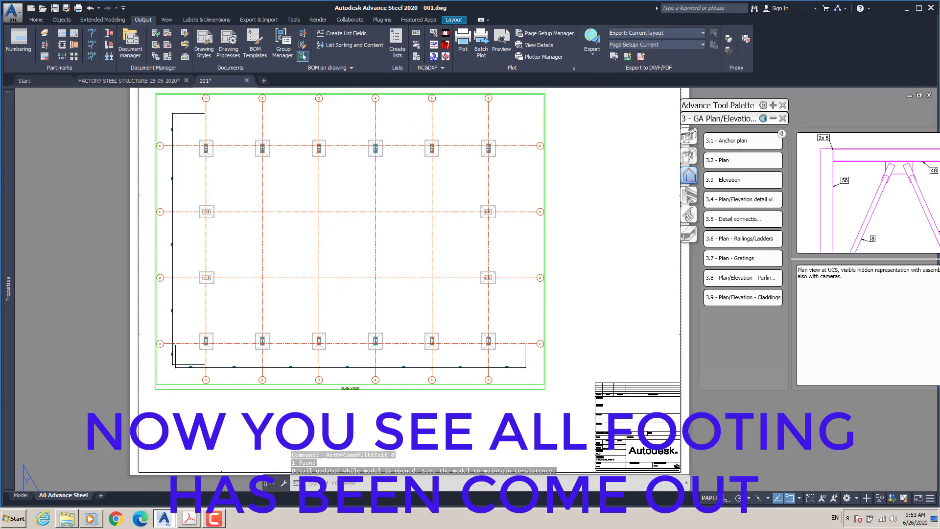
pyautogui.moveTo(417, 290); pyautogui.dragTo(425, 323, button='middle')
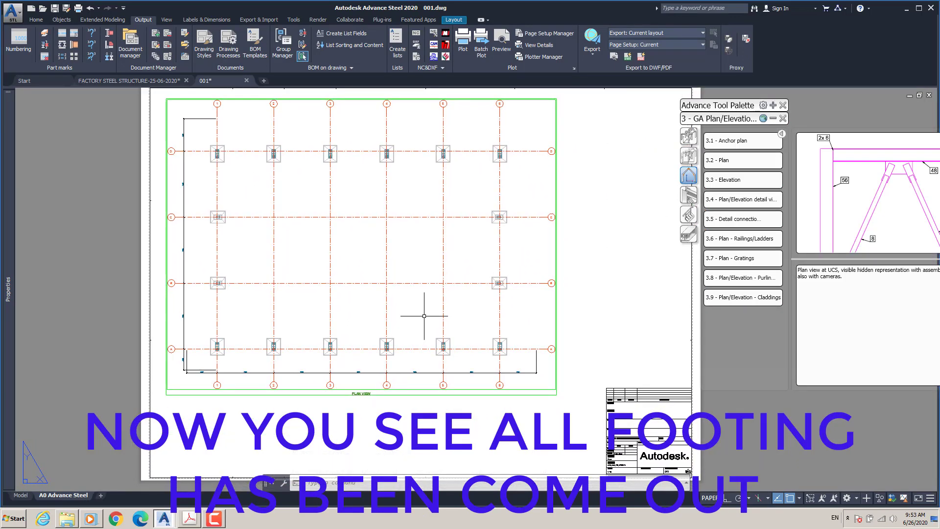
pyautogui.click(184, 147)
pyautogui.press('Delete')
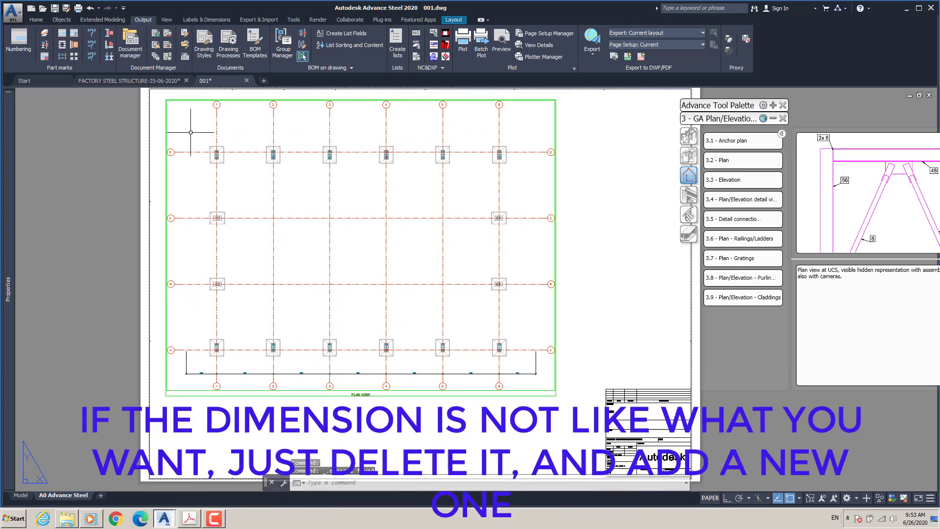
# Check the Dimension Style Manager, then start a horizontal Parametric Dimension on the plan view.
pyautogui.press('Return')
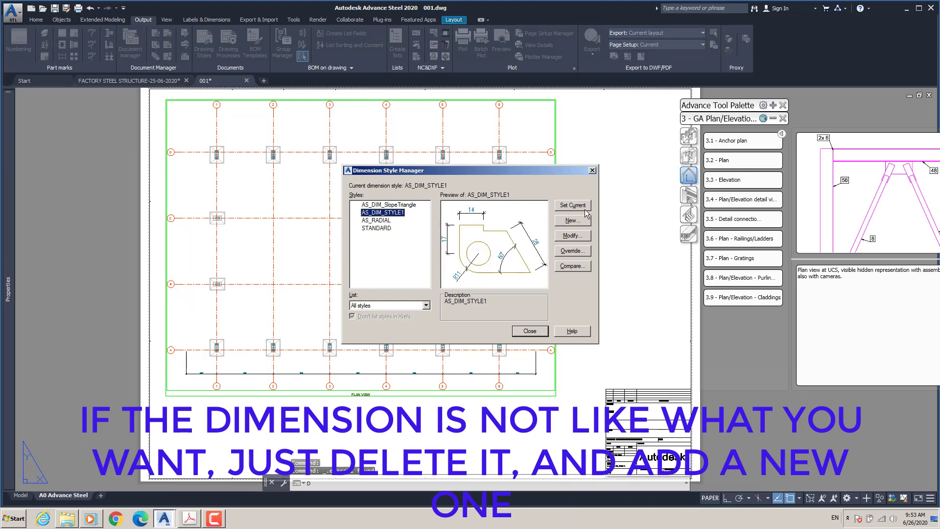
pyautogui.click(592, 170)
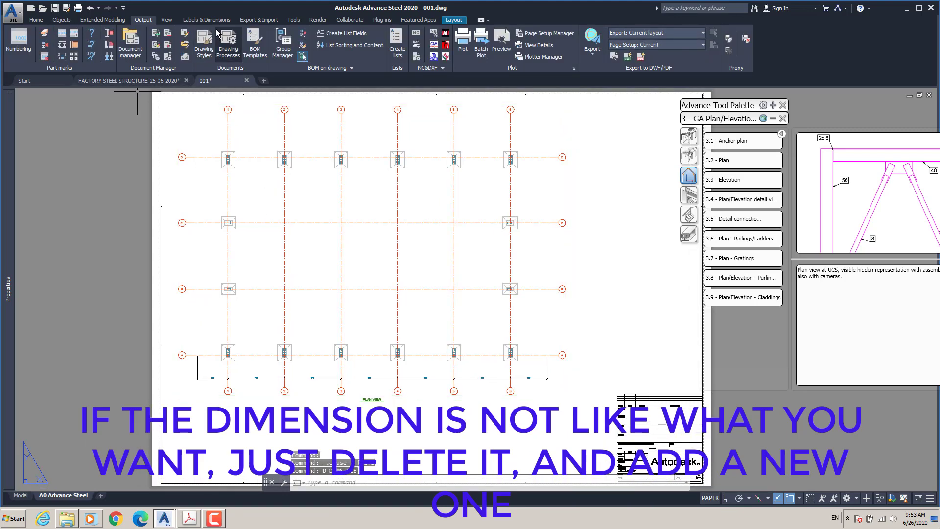
pyautogui.click(212, 21)
pyautogui.click(320, 41)
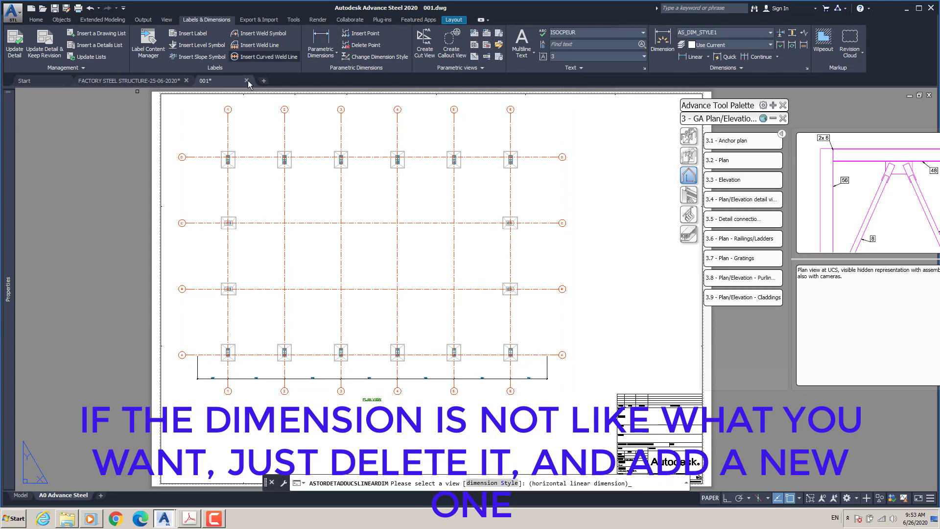
pyautogui.click(198, 163)
pyautogui.scroll(5, 199, 163)
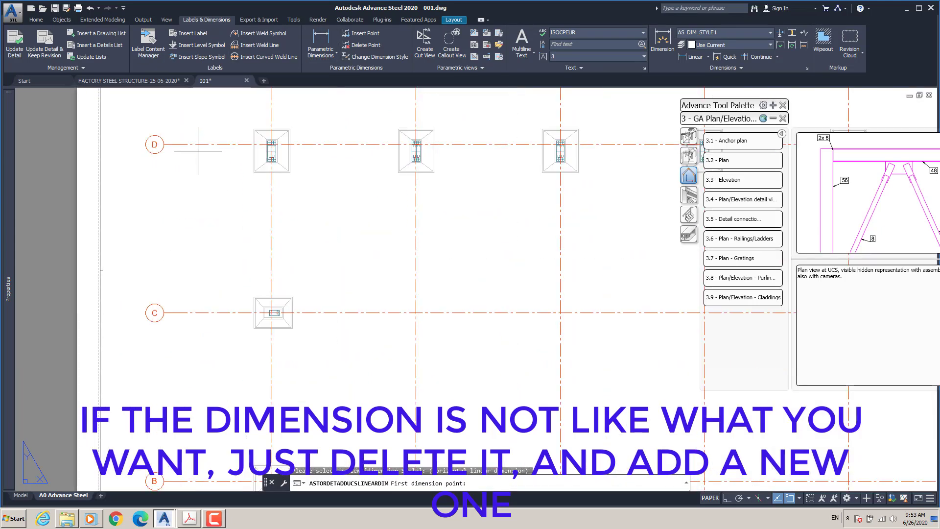
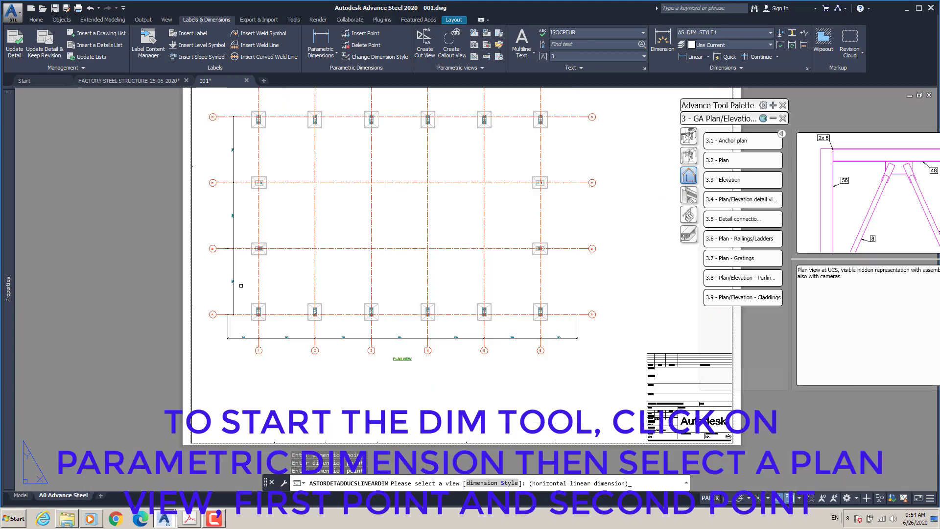
# Finish the vertical parametric dimension on the plan's left side, from grid line D downward.
pyautogui.scroll(5, 239, 136)
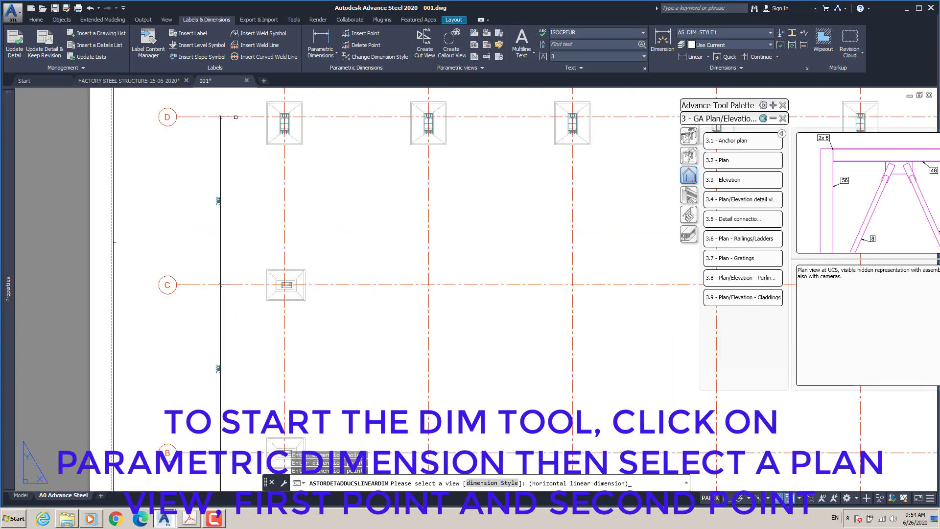
pyautogui.click(230, 117)
pyautogui.click(194, 117)
pyautogui.scroll(-4, 193, 121)
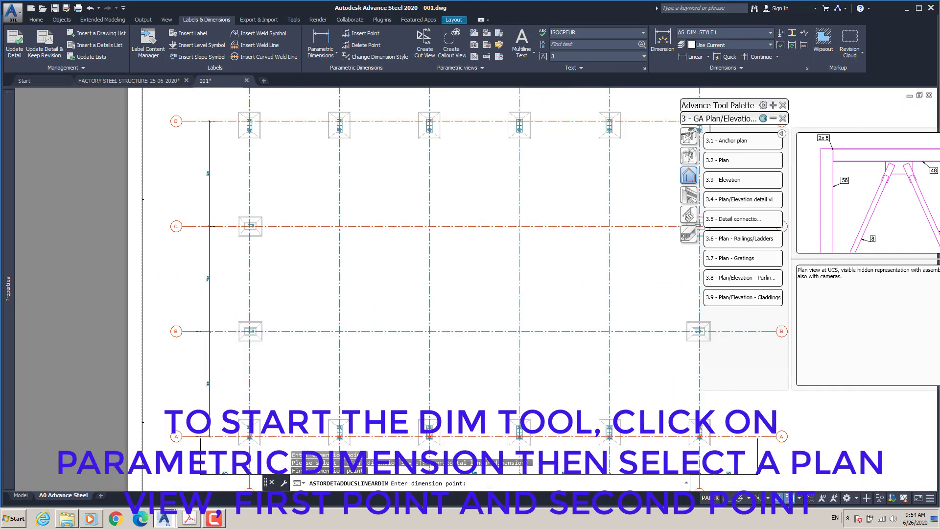
pyautogui.scroll(2, 193, 335)
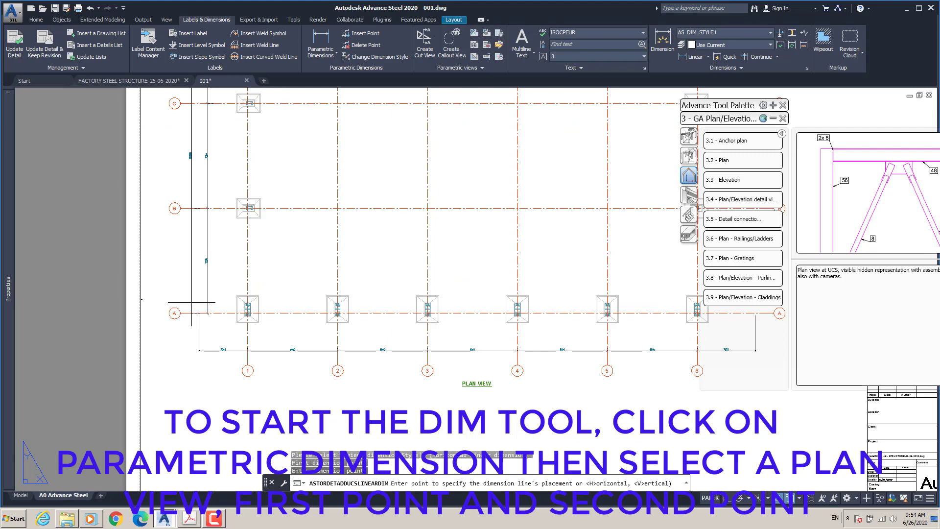
pyautogui.click(192, 303)
pyautogui.scroll(4, 196, 157)
pyautogui.rightClick(206, 173)
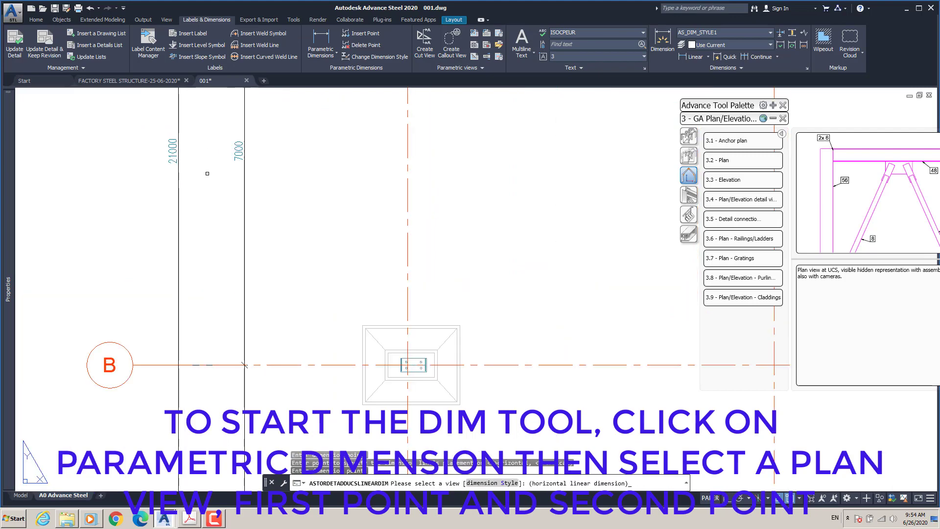
pyautogui.scroll(-5, 209, 179)
# End the dimension command and erase the horizontal dimension chain below axis A.
pyautogui.rightClick(247, 185)
pyautogui.click(262, 192)
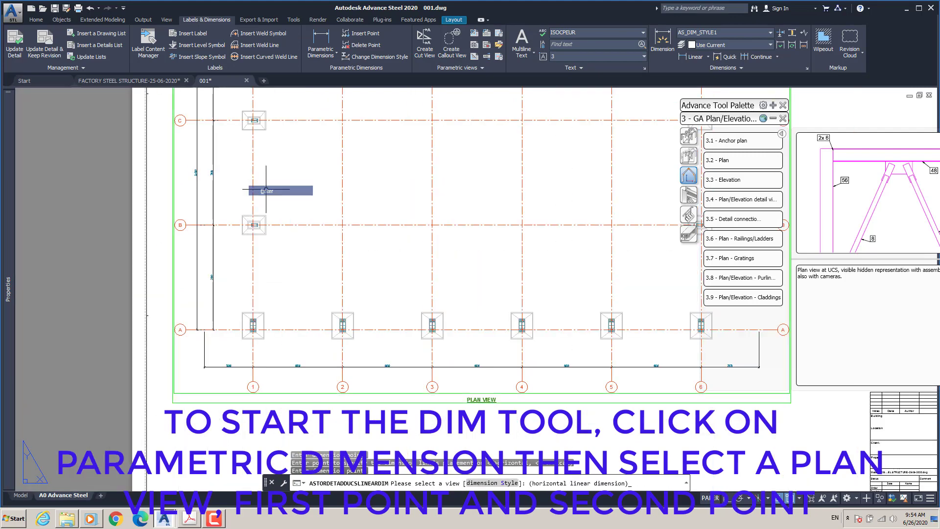
pyautogui.click(296, 366)
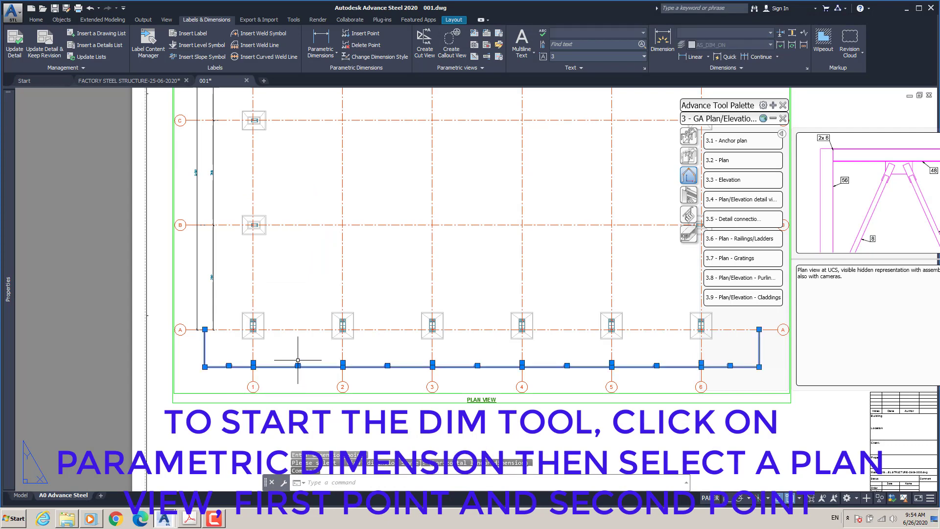
pyautogui.press('Delete')
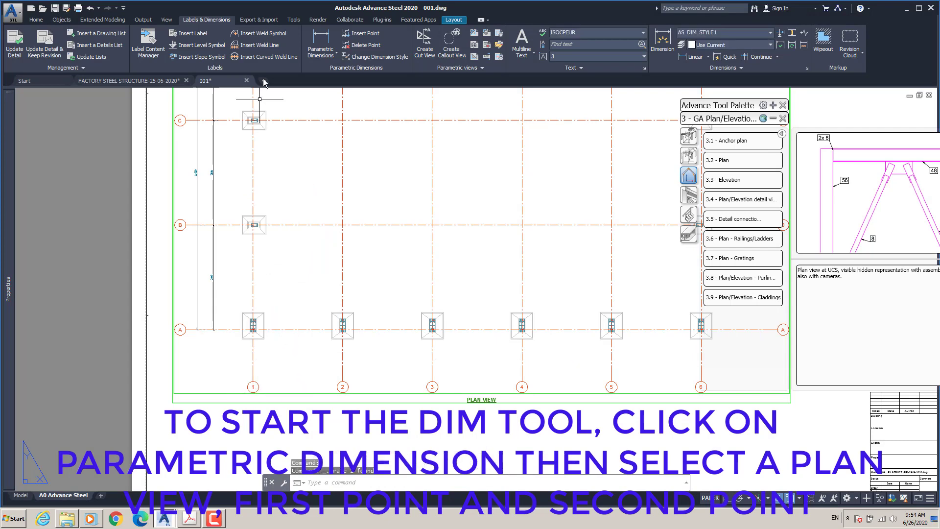
# Dimension grid axes 1 to 6 at 6000 spacings below the column bases, using Nearest snap.
pyautogui.click(321, 45)
pyautogui.scroll(4, 273, 370)
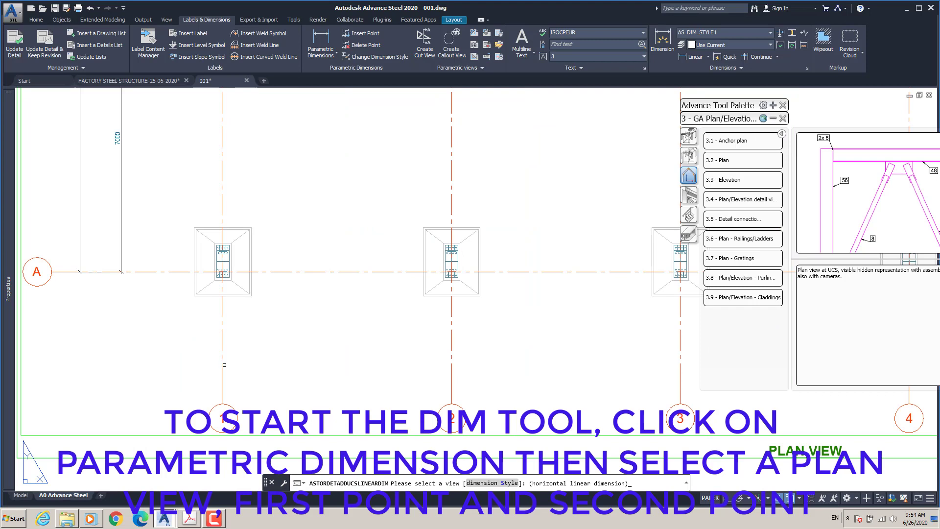
pyautogui.click(224, 365)
pyautogui.keyDown('shift'); pyautogui.rightClick(239, 372); pyautogui.keyUp('shift')
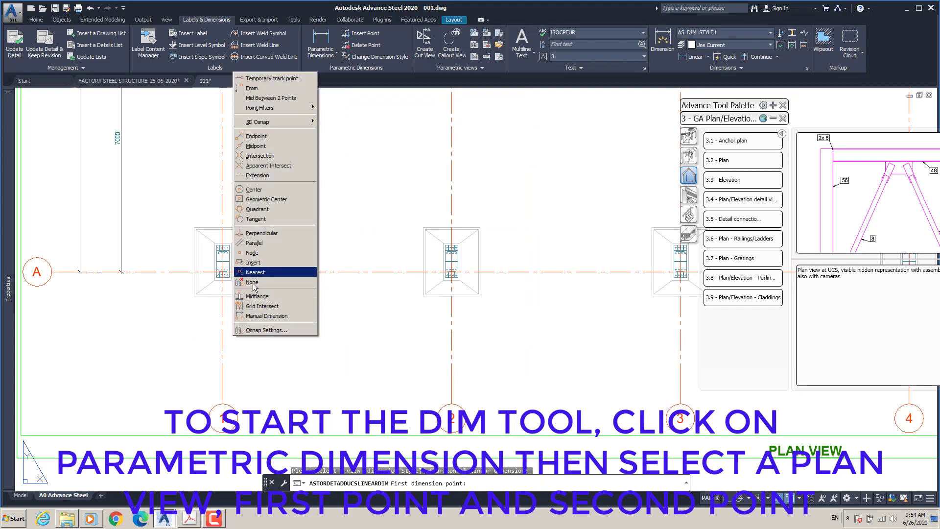
pyautogui.click(254, 273)
pyautogui.click(221, 330)
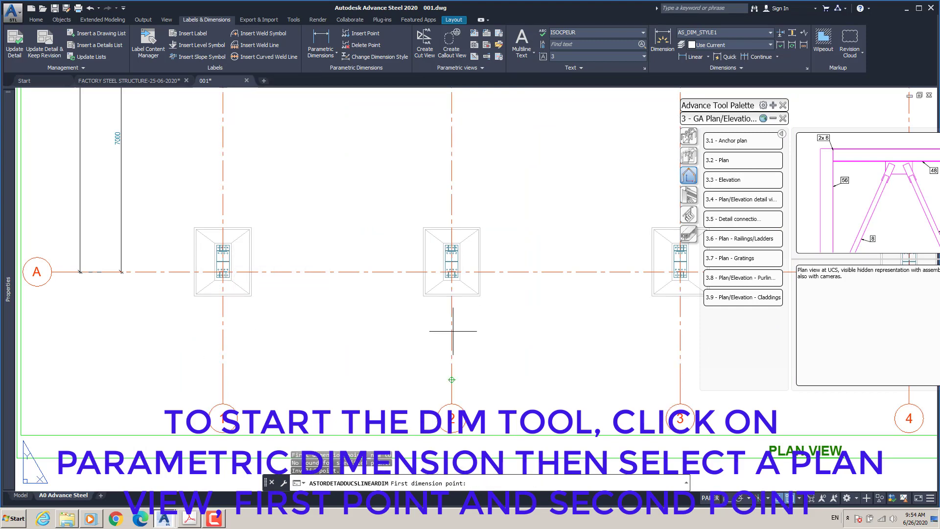
pyautogui.click(450, 331)
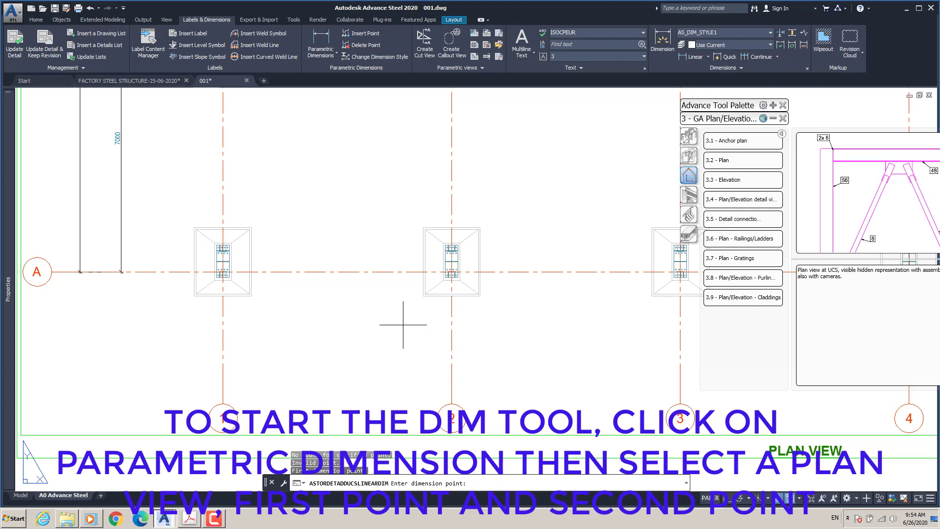
pyautogui.click(222, 329)
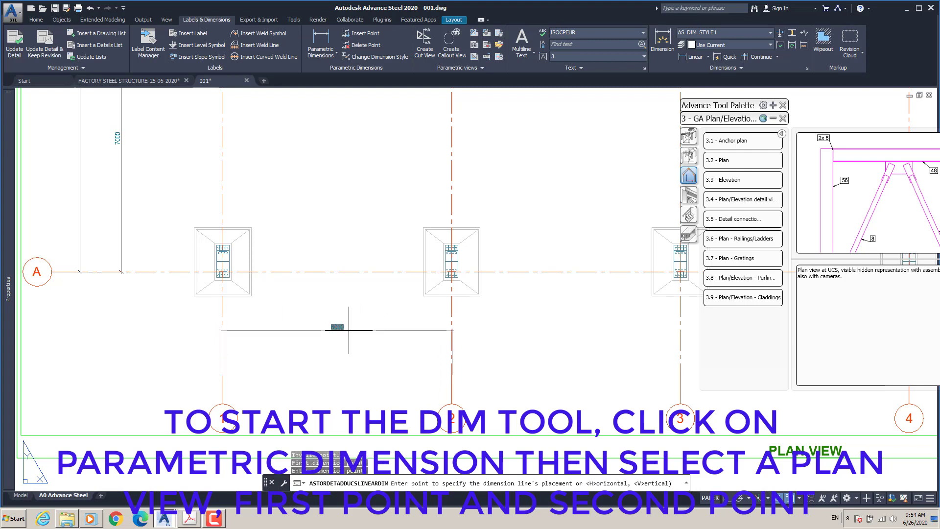
pyautogui.click(350, 327)
pyautogui.moveTo(356, 335); pyautogui.dragTo(215, 315, button='middle')
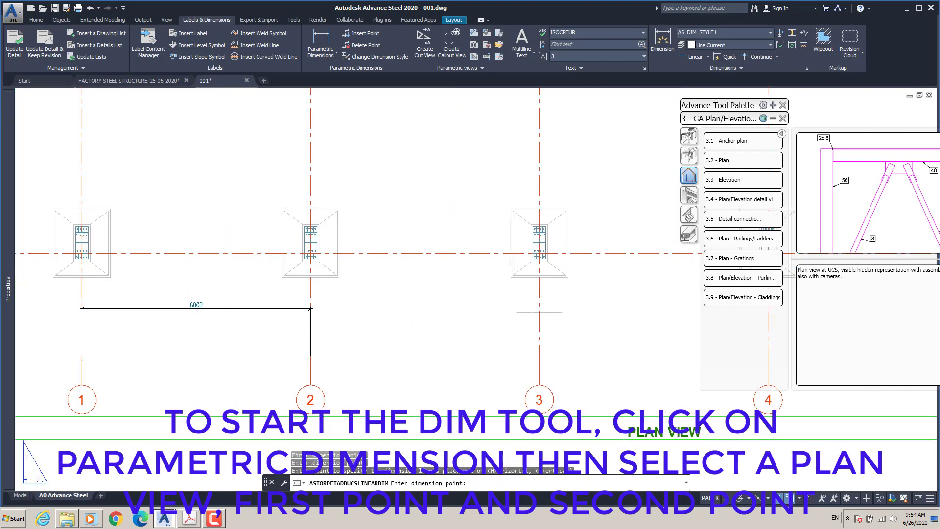
pyautogui.click(539, 311)
pyautogui.scroll(-4, 377, 314)
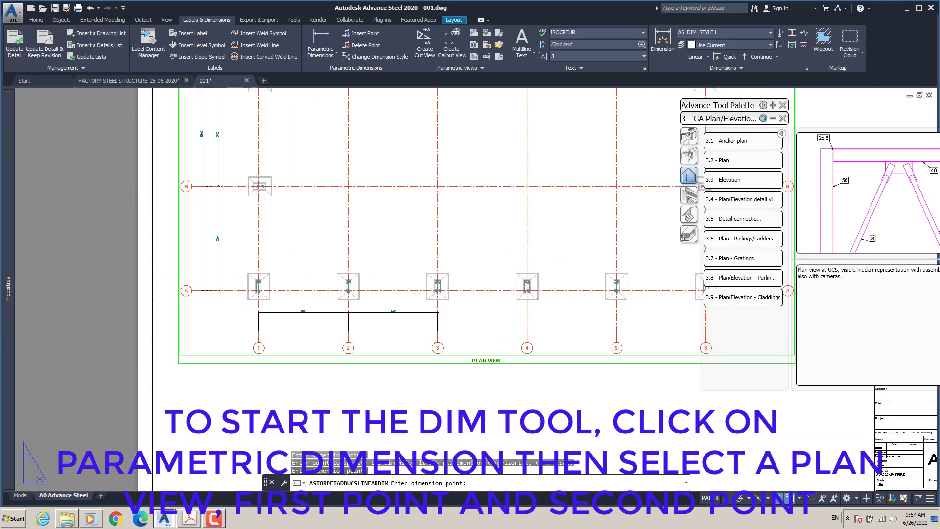
pyautogui.click(528, 329)
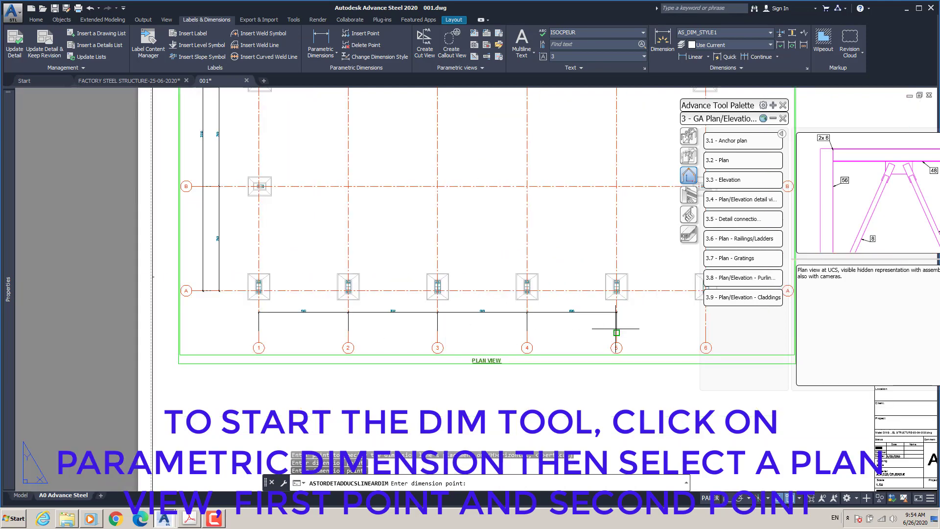
pyautogui.moveTo(618, 330); pyautogui.dragTo(420, 339, button='middle')
pyautogui.click(505, 333)
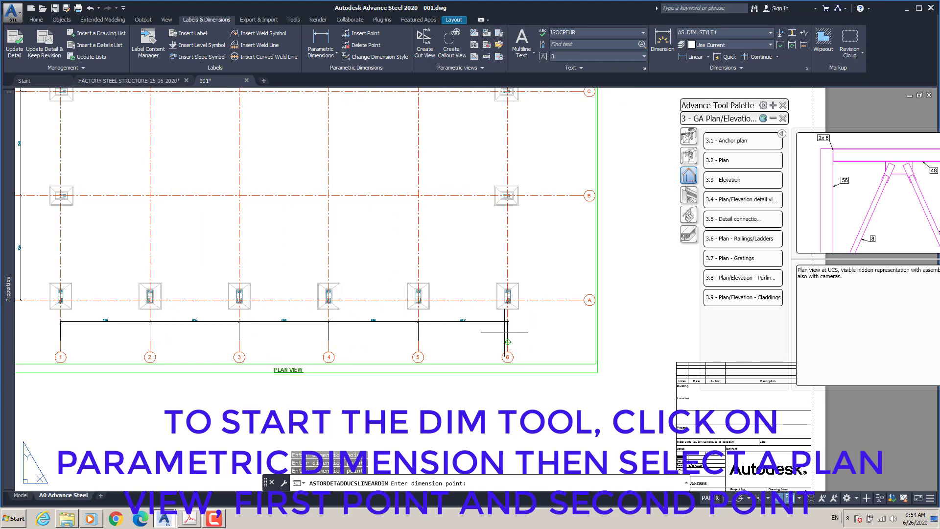
pyautogui.moveTo(294, 336); pyautogui.dragTo(456, 318, button='middle')
pyautogui.press('Return')
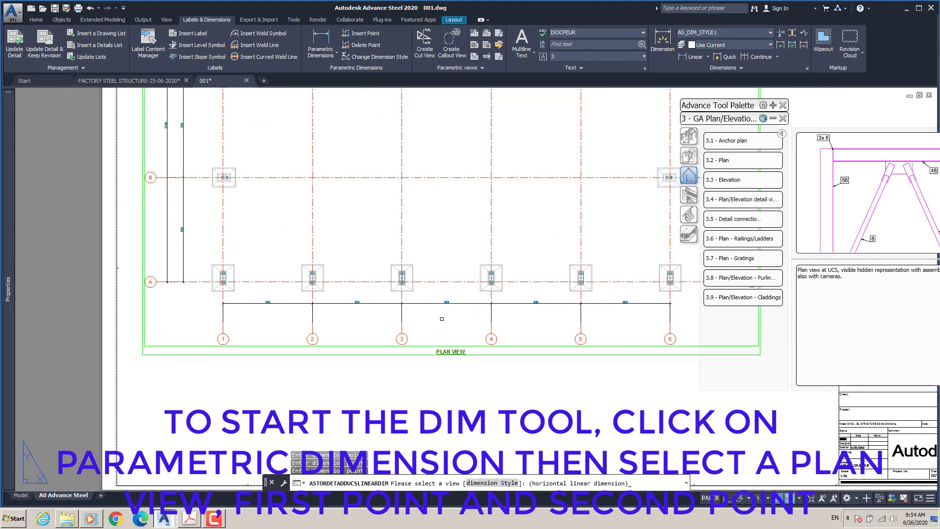
pyautogui.press('Return')
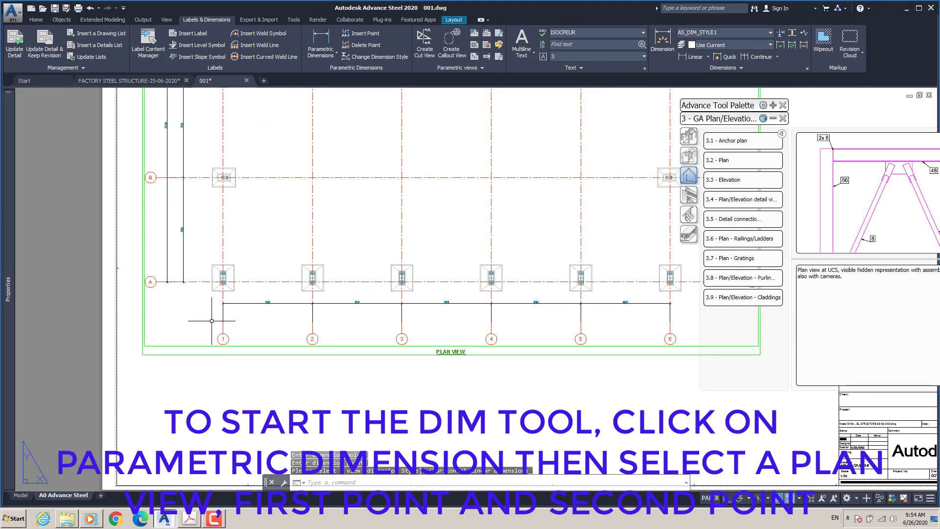
# Add an overall axis 1 to 6 dimension beneath the chain.
pyautogui.moveTo(284, 319); pyautogui.dragTo(201, 339, button='middle')
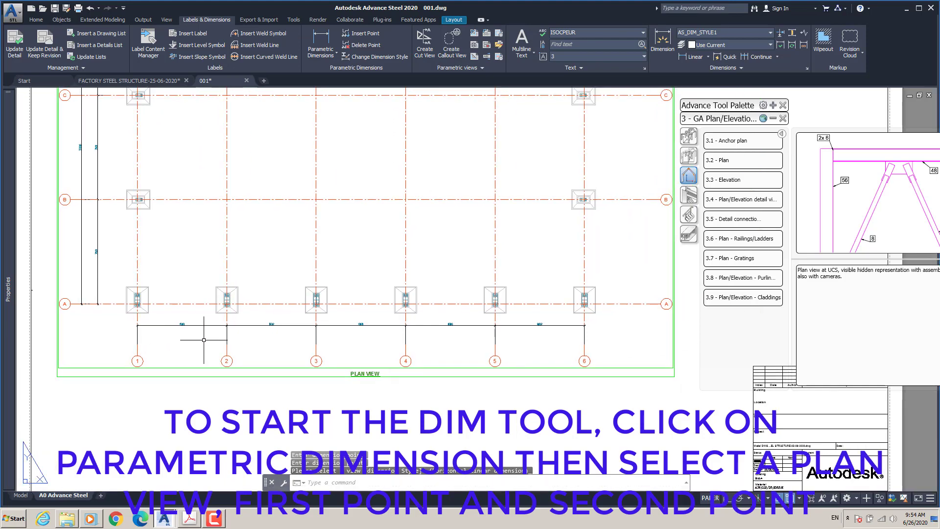
pyautogui.press('Return')
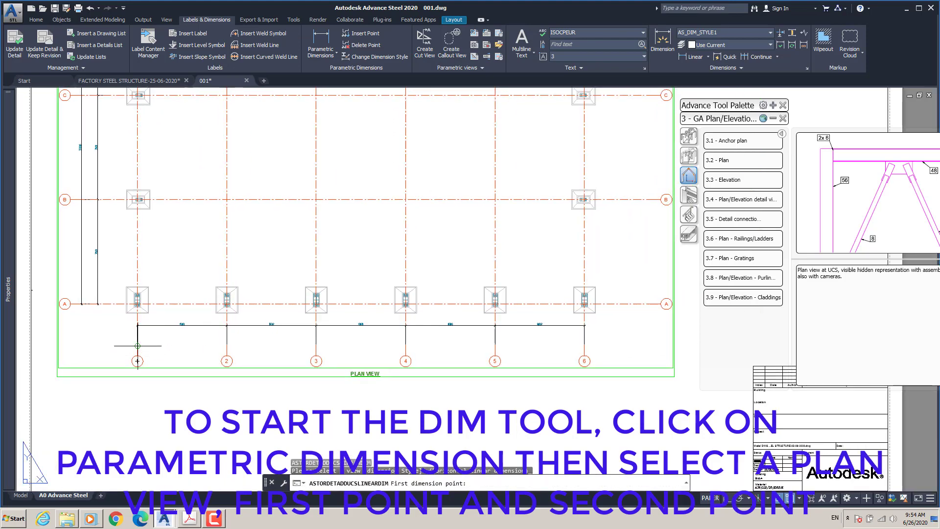
pyautogui.click(138, 349)
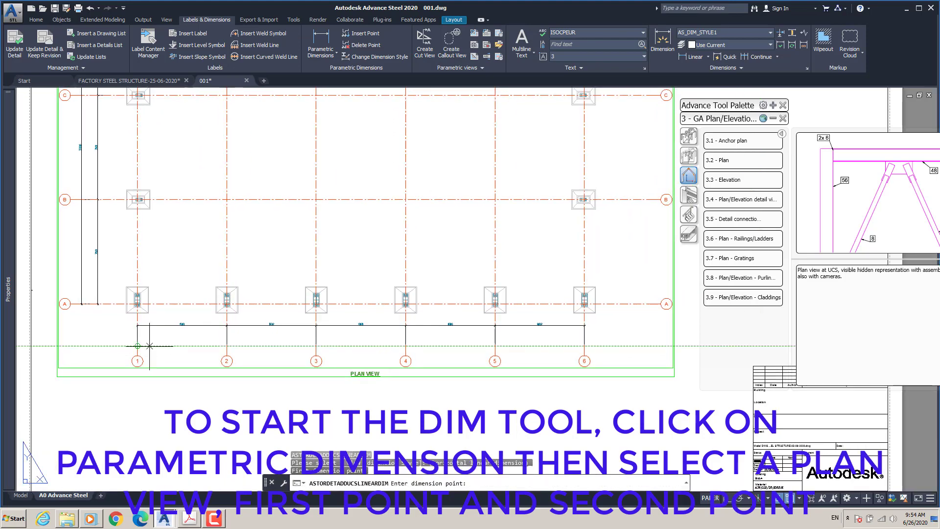
pyautogui.click(585, 342)
pyautogui.click(545, 341)
pyautogui.scroll(-2, 538, 337)
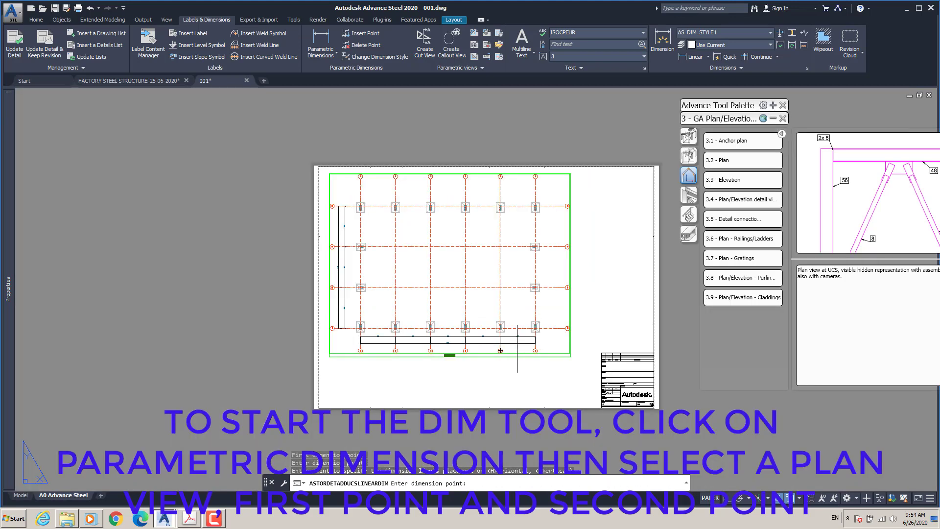
pyautogui.scroll(1, 563, 328)
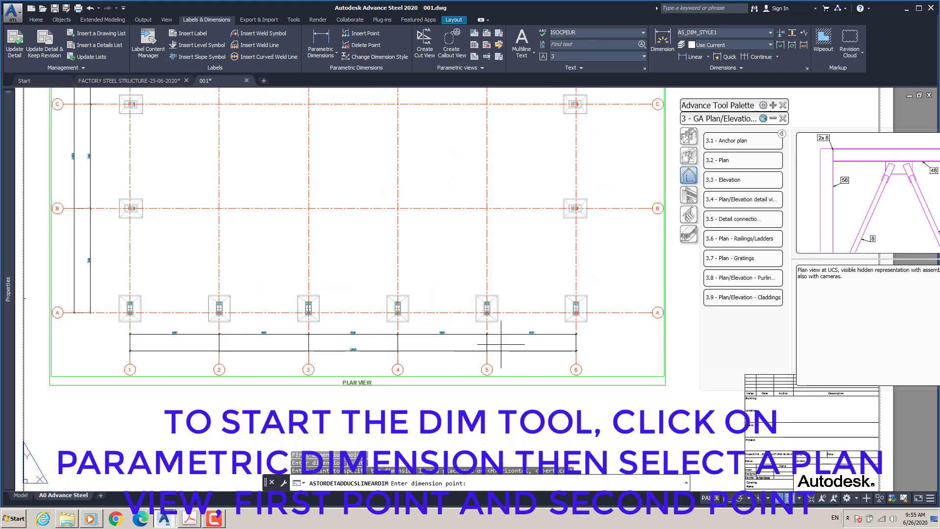
pyautogui.scroll(2, 371, 367)
pyautogui.rightClick(360, 265)
pyautogui.rightClick(361, 235)
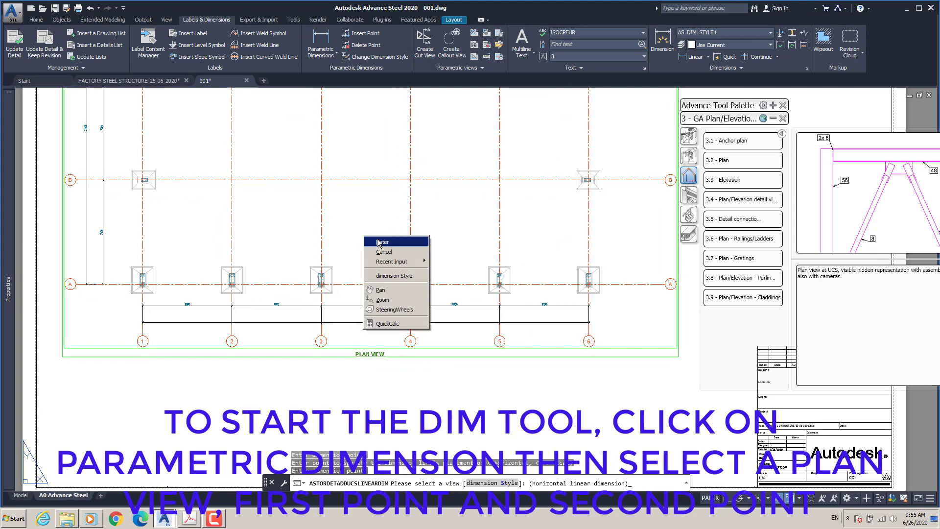
pyautogui.click(377, 241)
# Move the tool palette aside and open the grid's properties.
pyautogui.click(773, 119)
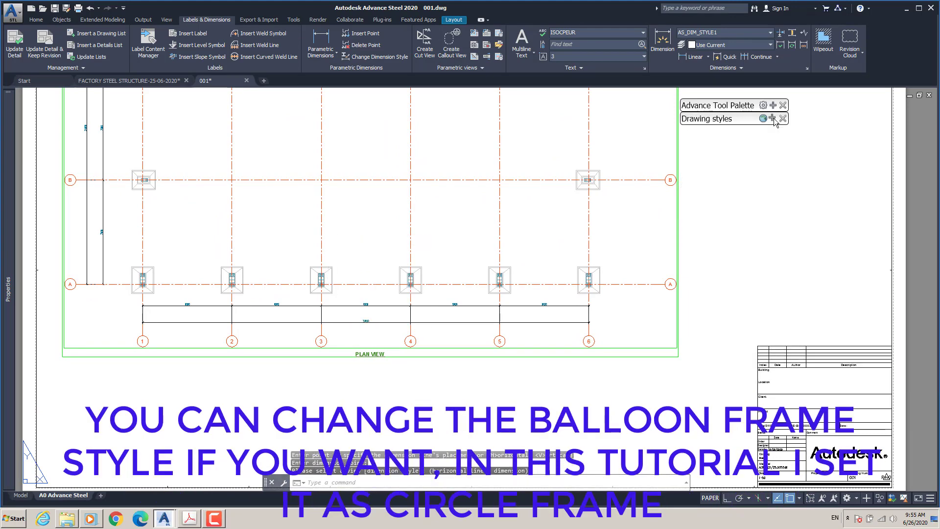
pyautogui.moveTo(739, 108); pyautogui.dragTo(843, 110)
pyautogui.scroll(-2, 519, 264)
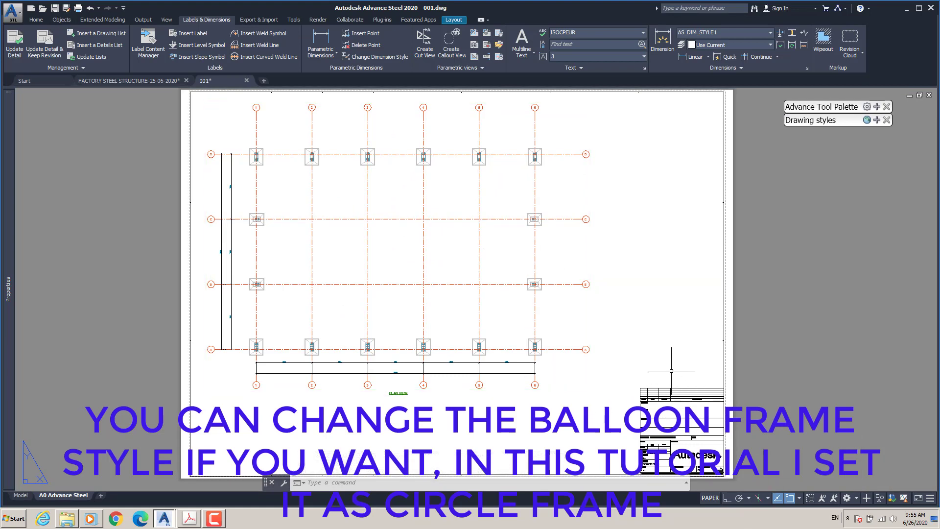
pyautogui.click(367, 380)
pyautogui.rightClick(367, 381)
pyautogui.click(406, 258)
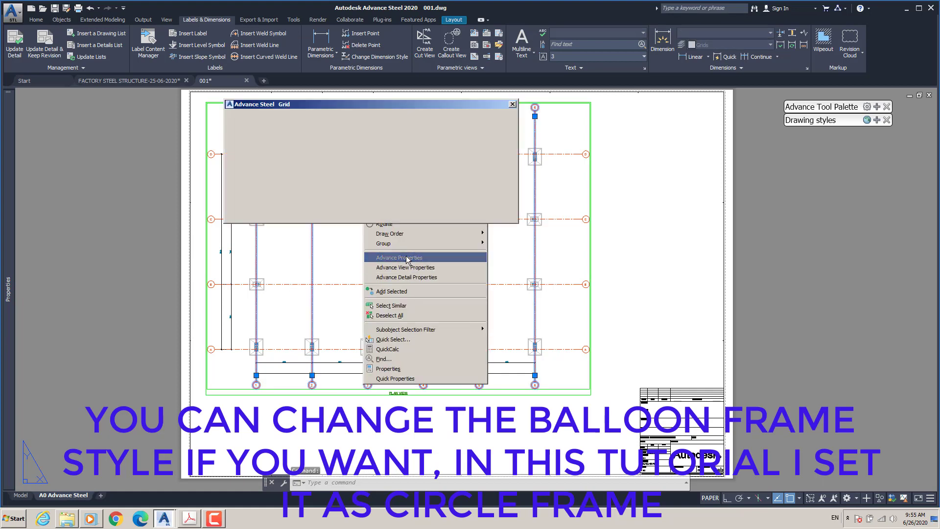
# Compare square and circle options in the Balloon(Frame) dropdown.
pyautogui.click(506, 137)
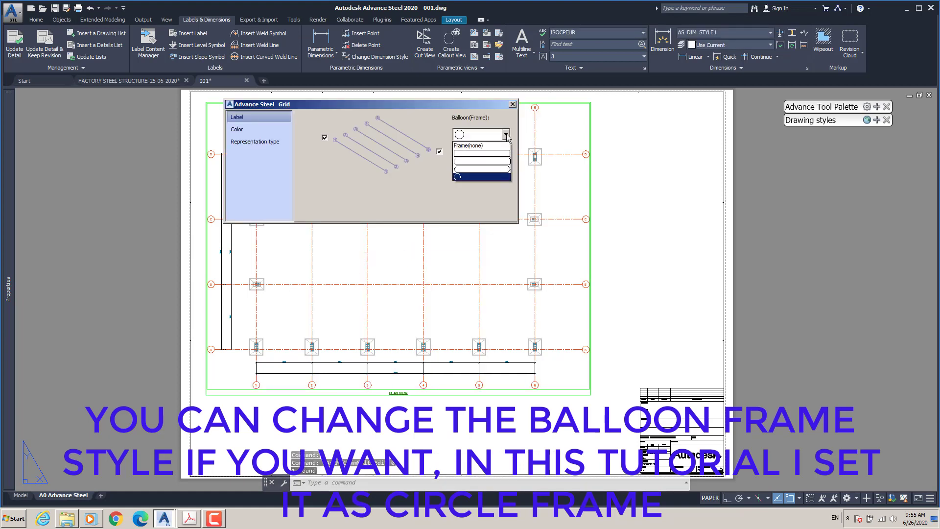
pyautogui.click(481, 155)
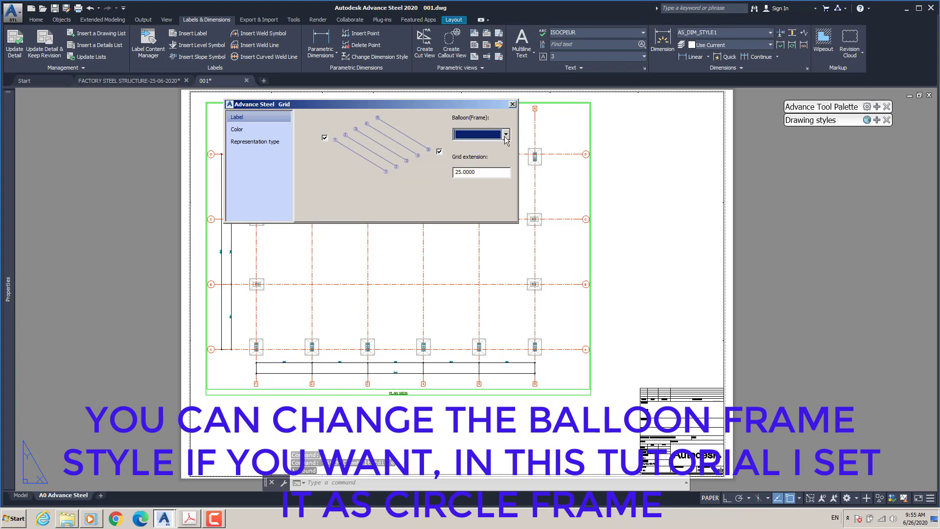
pyautogui.click(506, 135)
pyautogui.click(484, 163)
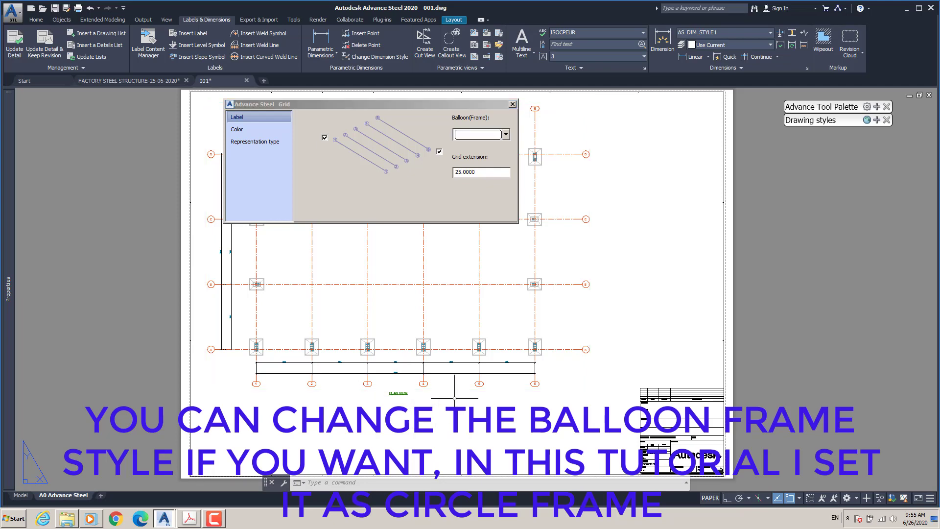
pyautogui.scroll(6, 462, 391)
pyautogui.click(506, 135)
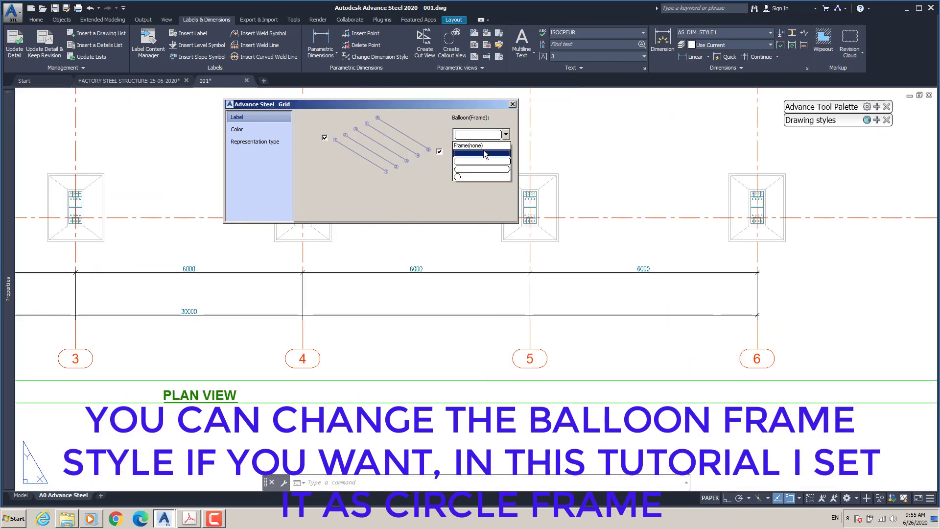
pyautogui.click(483, 150)
pyautogui.scroll(4, 545, 365)
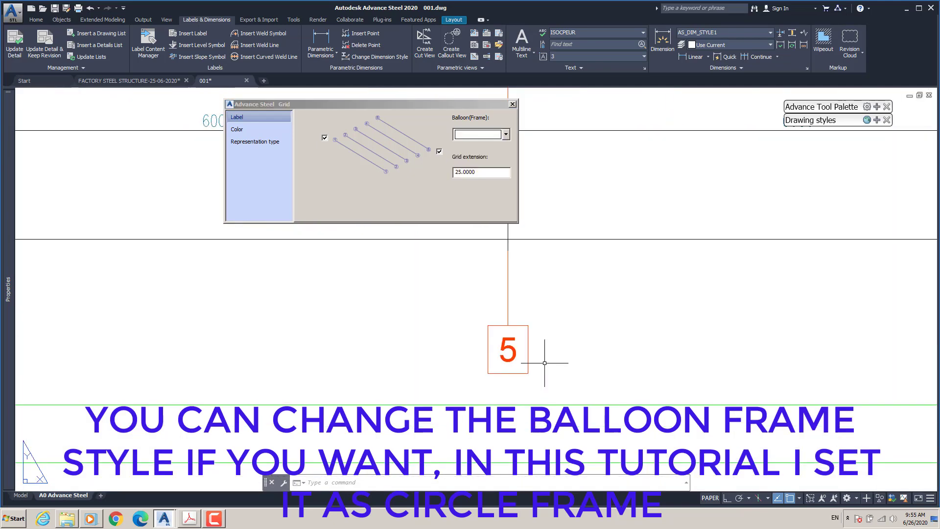
# Settle on circular balloon frames after trying hexagon, then close the Grid dialog.
pyautogui.click(507, 136)
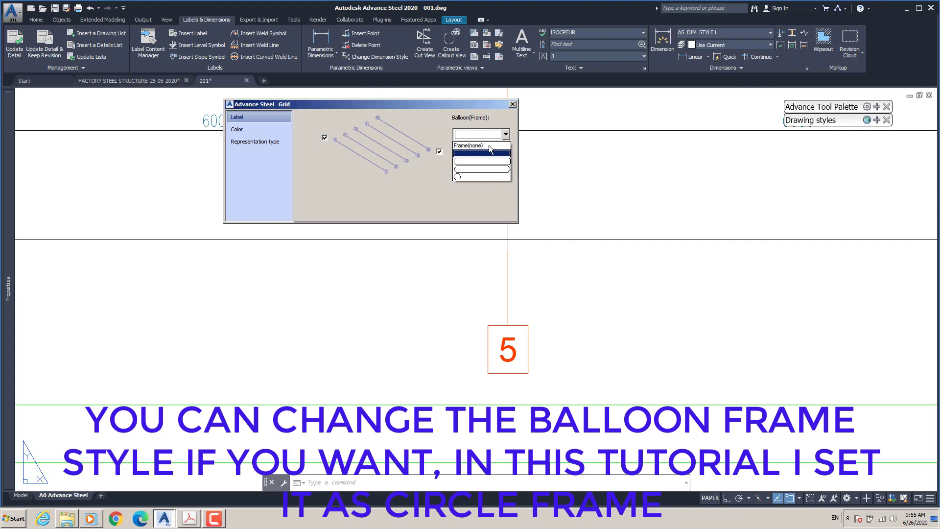
pyautogui.click(479, 168)
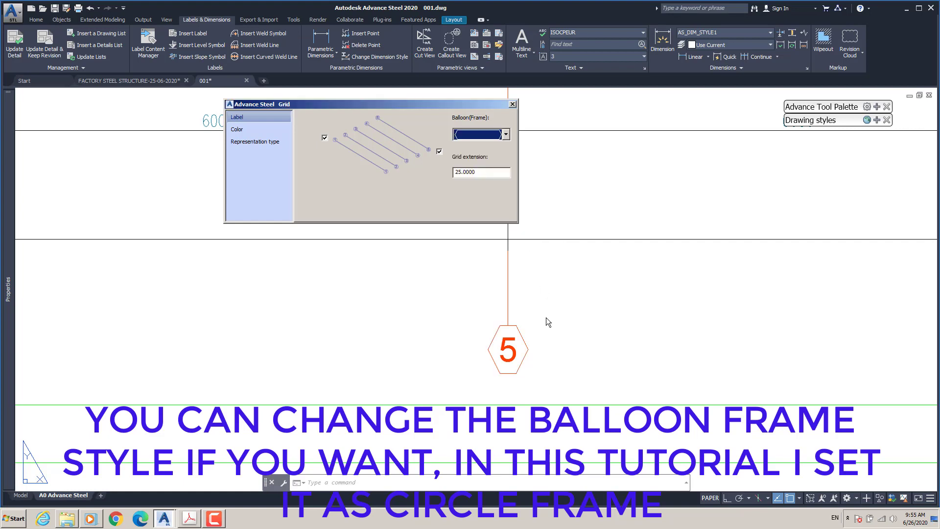
pyautogui.click(505, 135)
pyautogui.click(469, 175)
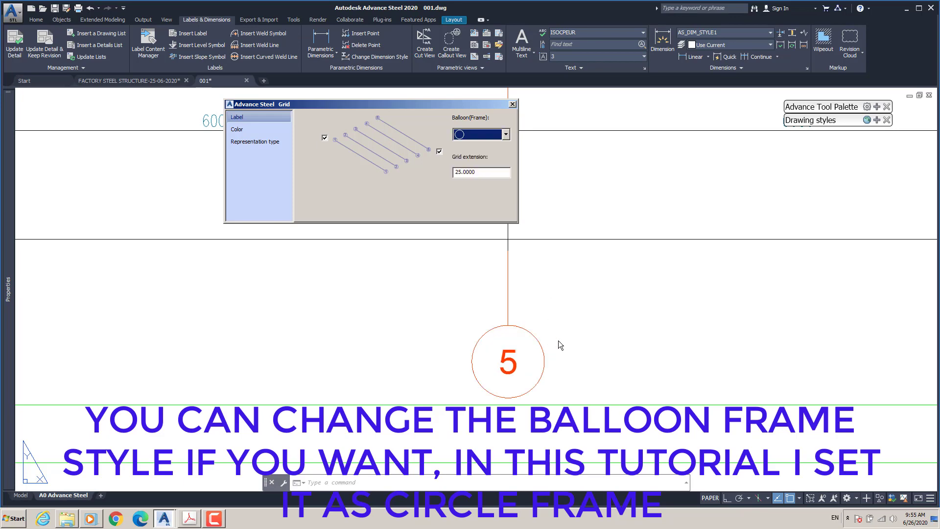
pyautogui.click(574, 315)
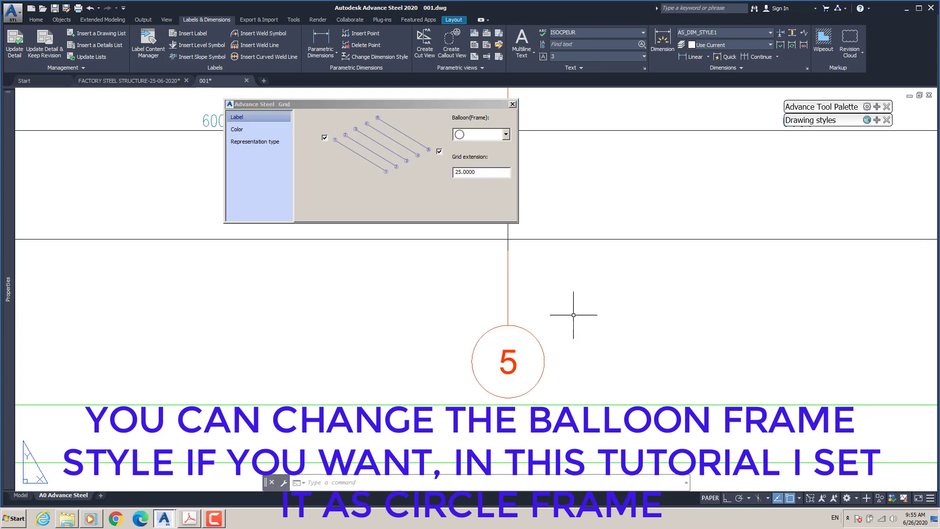
pyautogui.click(512, 104)
pyautogui.scroll(-5, 519, 271)
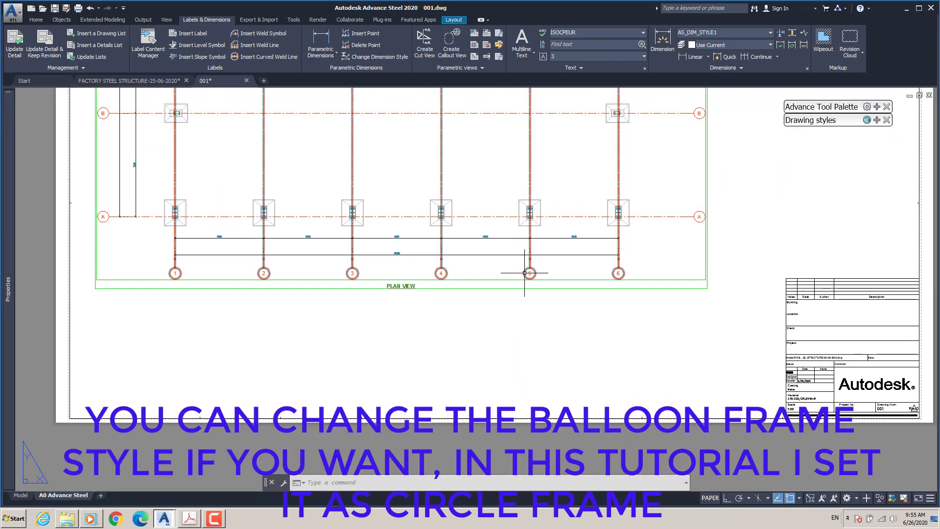
pyautogui.scroll(2, 524, 273)
# Change the grid's Grid extension from 25 to 50 in Advance Properties.
pyautogui.click(528, 267)
pyautogui.rightClick(534, 274)
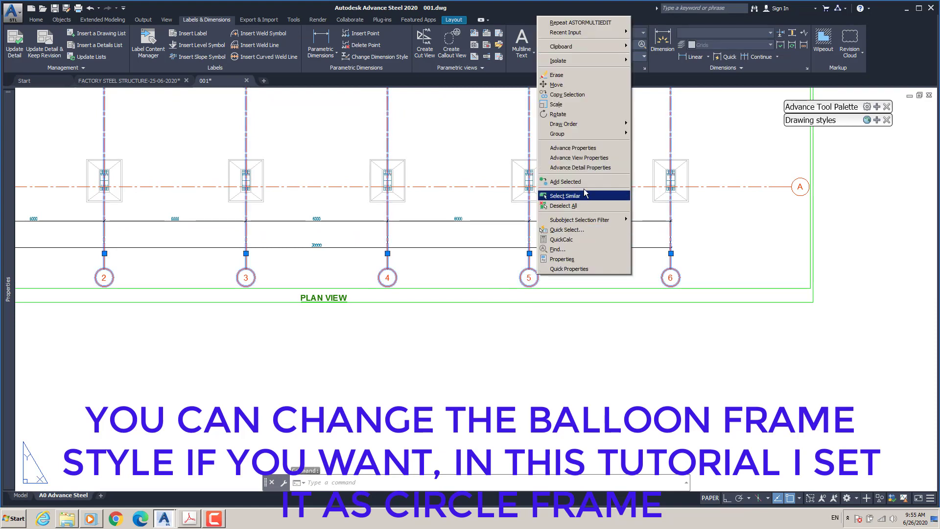
pyautogui.click(567, 148)
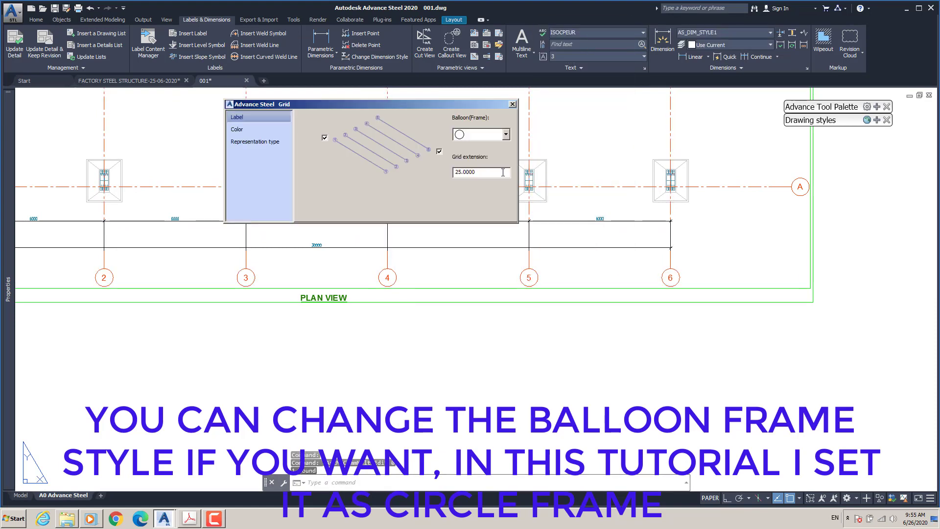
pyautogui.click(456, 171)
pyautogui.write('50')
pyautogui.press('Return')
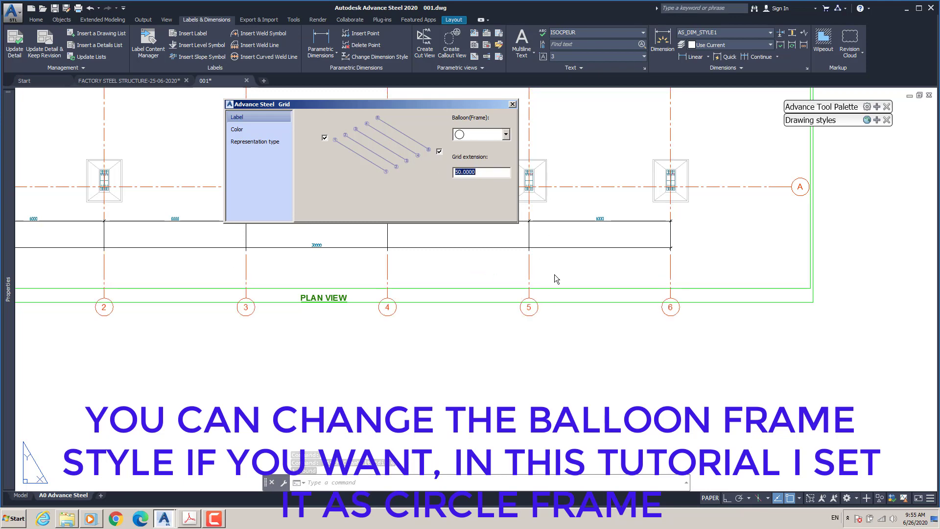
pyautogui.click(512, 104)
pyautogui.scroll(-5, 445, 273)
pyautogui.scroll(3, 423, 275)
pyautogui.moveTo(447, 285); pyautogui.dragTo(431, 319, button='middle')
pyautogui.scroll(-2, 420, 304)
pyautogui.scroll(5, 367, 319)
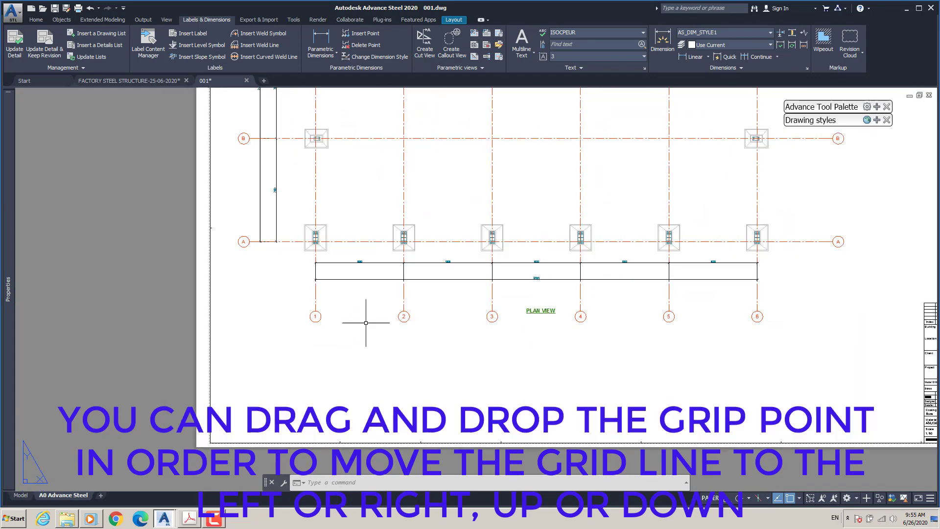
# Jog grid line 1's lower end down and to the left using its grip.
pyautogui.click(271, 250)
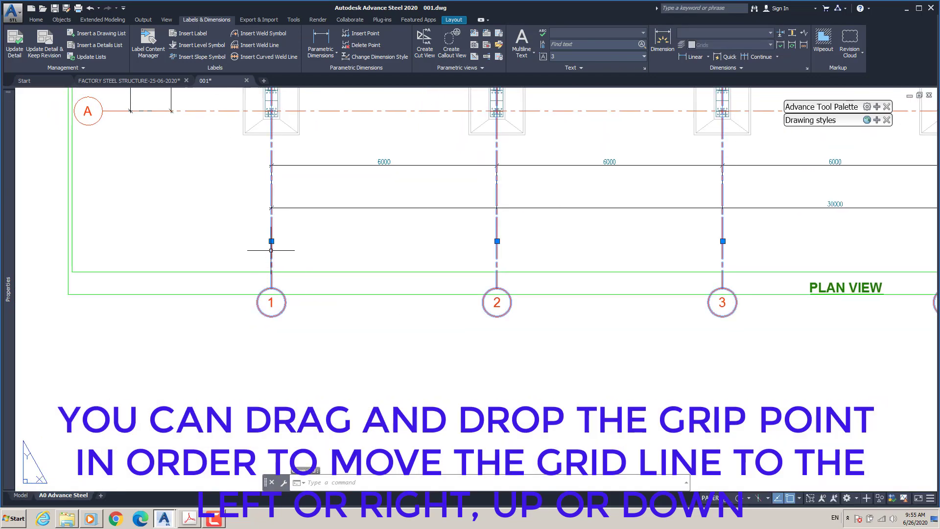
pyautogui.click(271, 240)
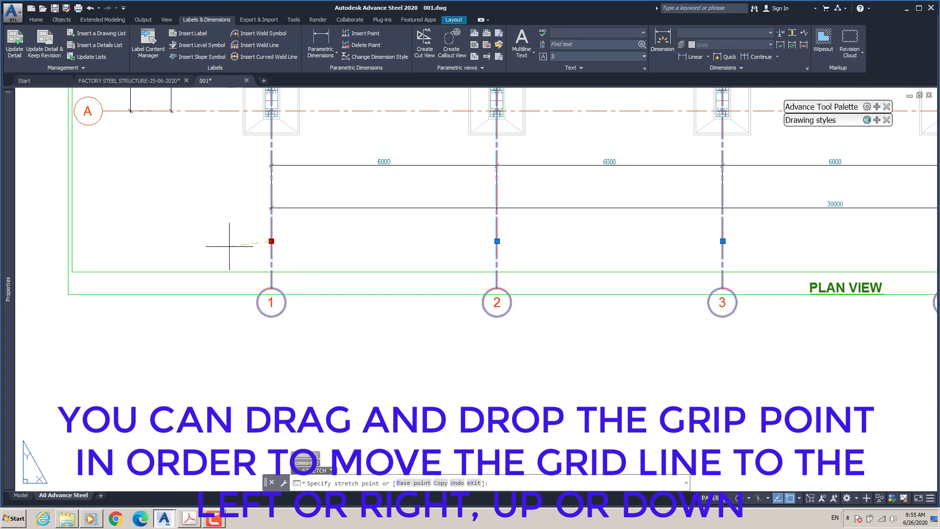
pyautogui.click(232, 241)
pyautogui.scroll(-2, 274, 262)
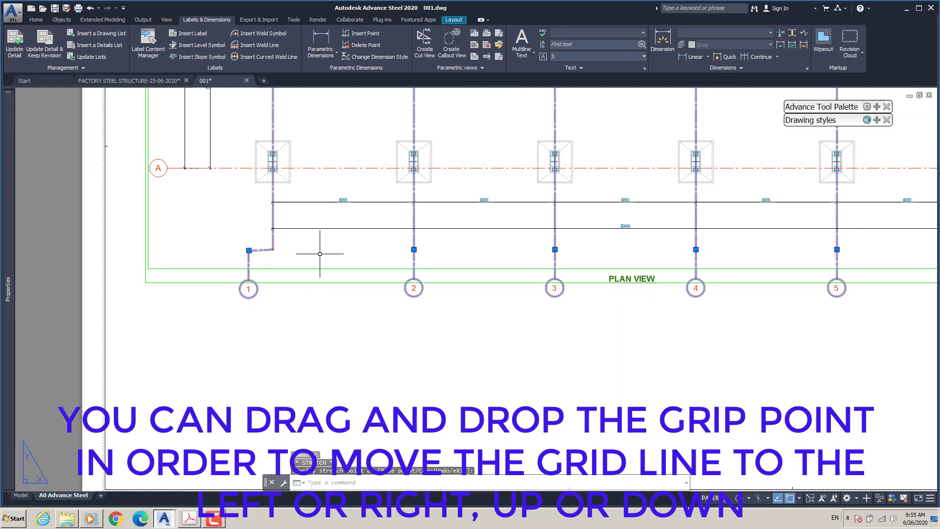
pyautogui.scroll(2, 270, 254)
pyautogui.click(236, 248)
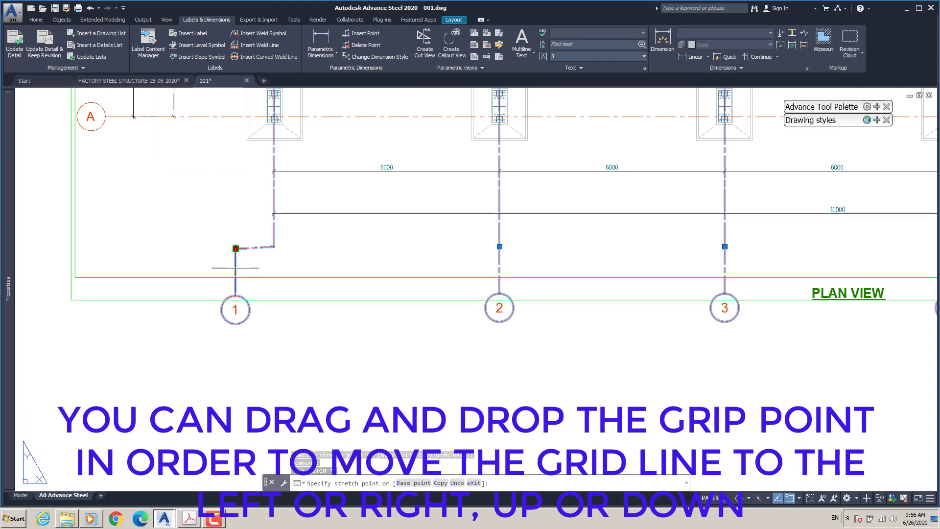
pyautogui.click(235, 267)
pyautogui.scroll(2, 238, 250)
pyautogui.click(235, 248)
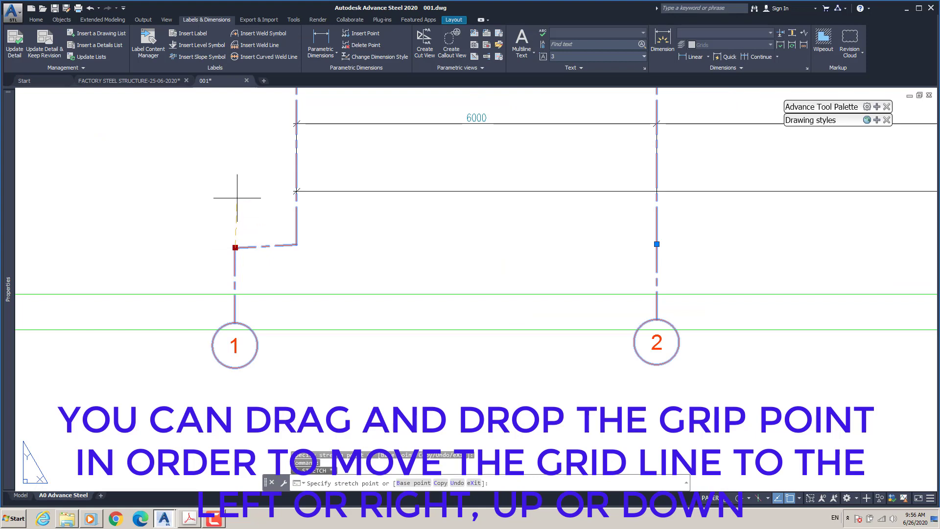
pyautogui.click(237, 198)
pyautogui.click(237, 198)
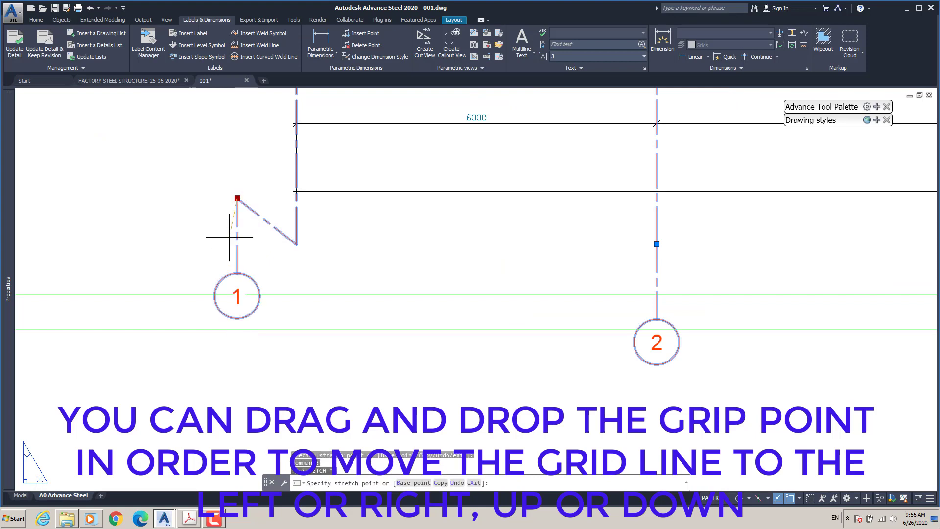
pyautogui.click(237, 272)
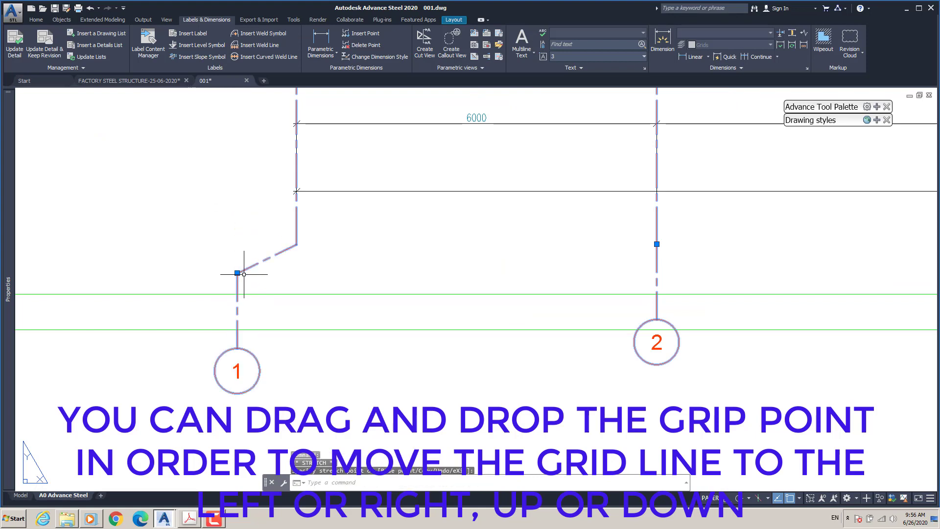
pyautogui.scroll(-4, 237, 272)
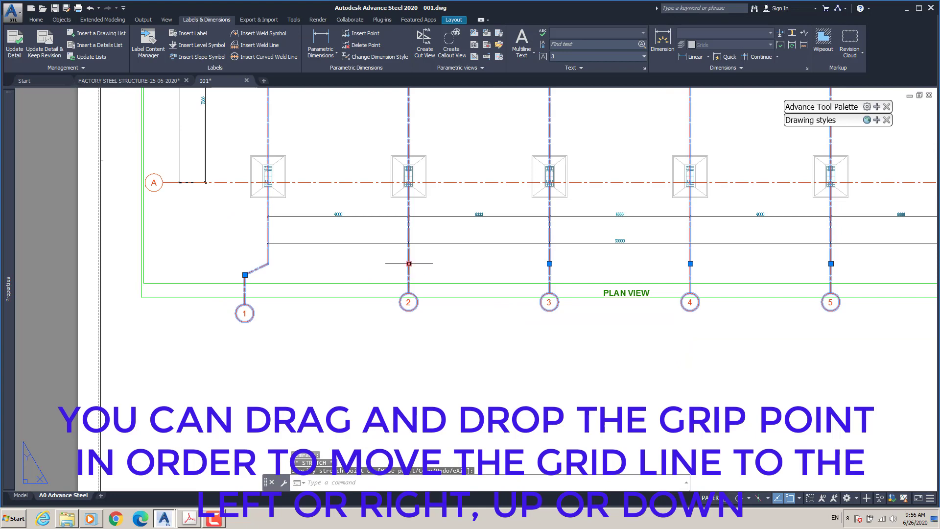
# Jog grid line 2's lower end to the left, level with grid line 1's.
pyautogui.click(409, 263)
pyautogui.click(372, 267)
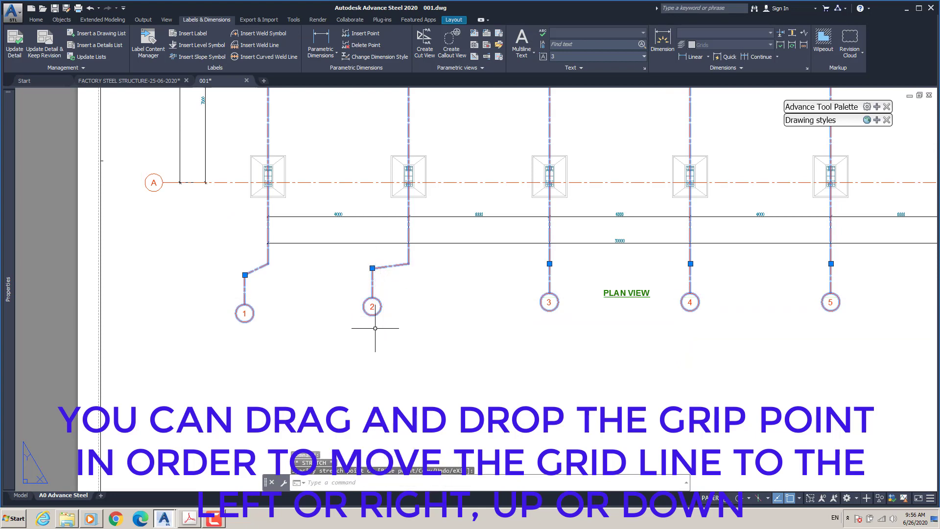
pyautogui.scroll(4, 372, 267)
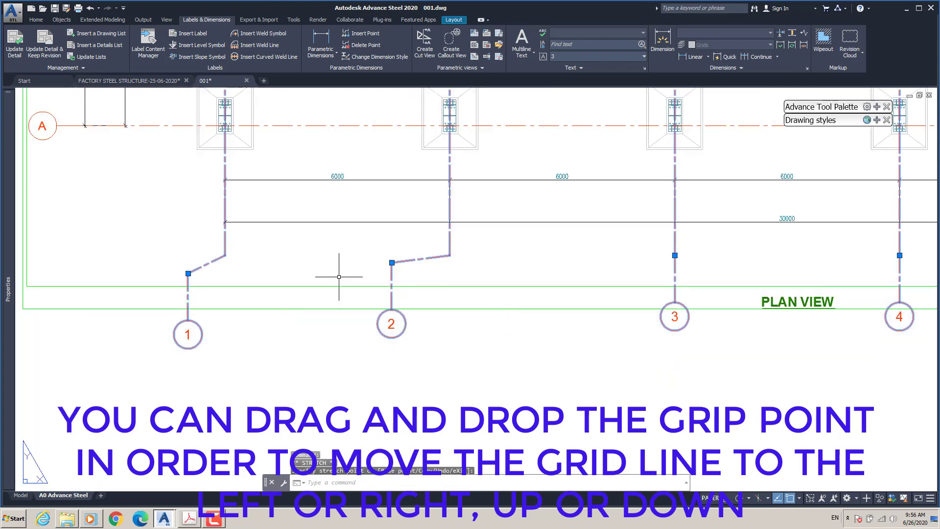
pyautogui.click(423, 253)
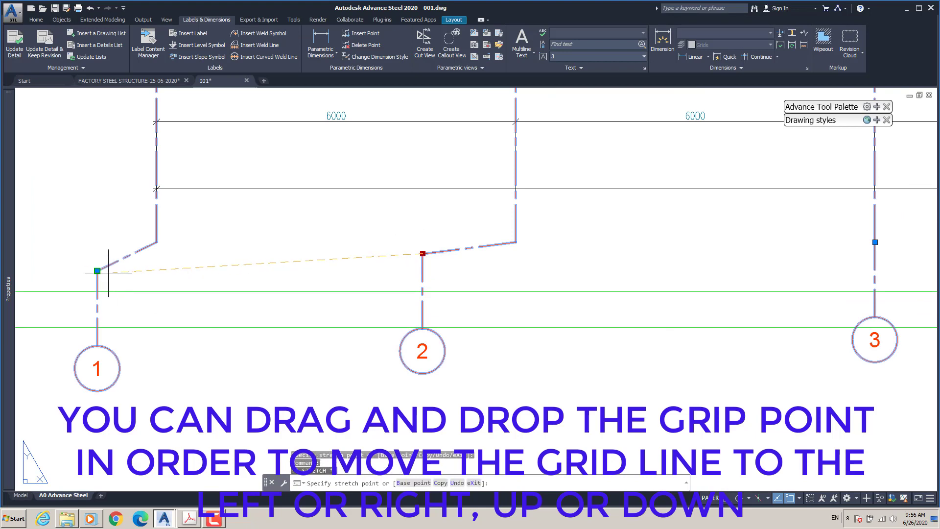
pyautogui.click(421, 271)
pyautogui.scroll(-4, 317, 280)
pyautogui.press('Escape')
# Offset the lower ends of grid lines 3, 4, 5 and 6 to the lower left.
pyautogui.moveTo(436, 294); pyautogui.dragTo(366, 286, button='middle')
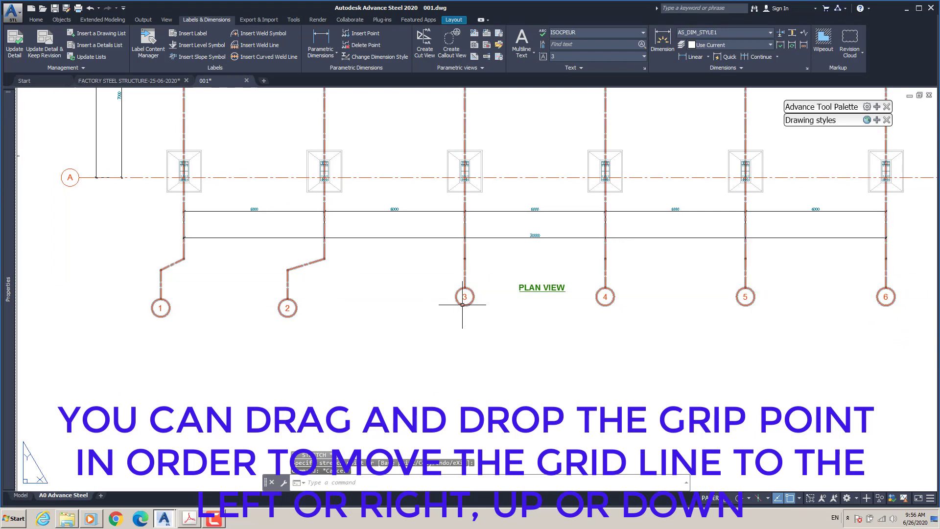
pyautogui.click(466, 281)
pyautogui.click(465, 258)
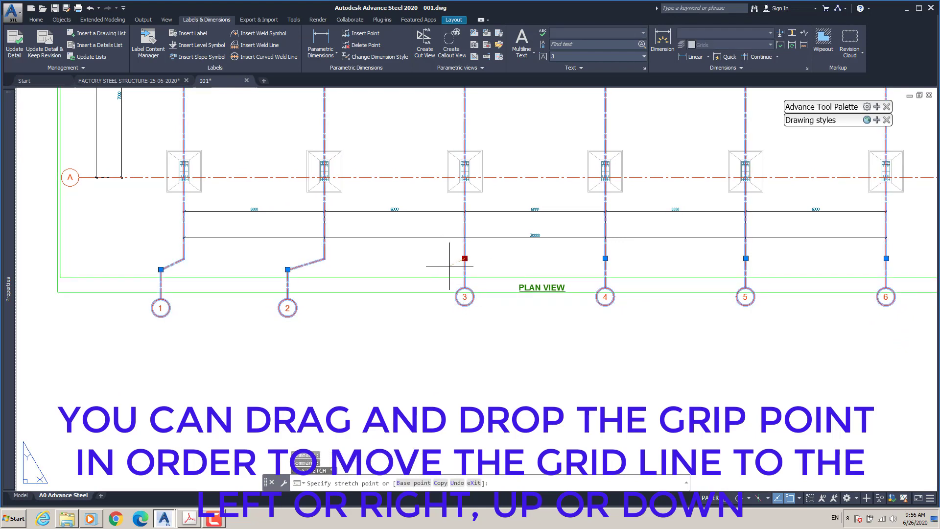
pyautogui.click(449, 266)
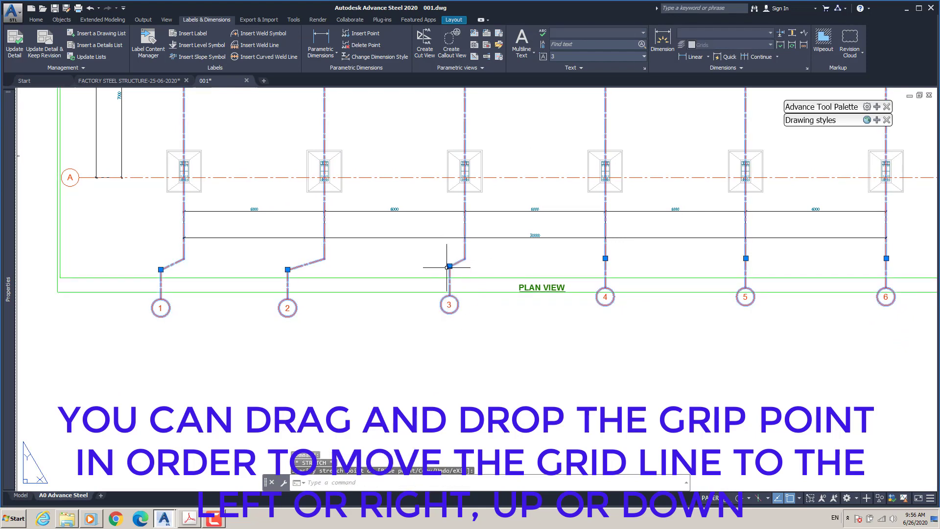
pyautogui.click(587, 265)
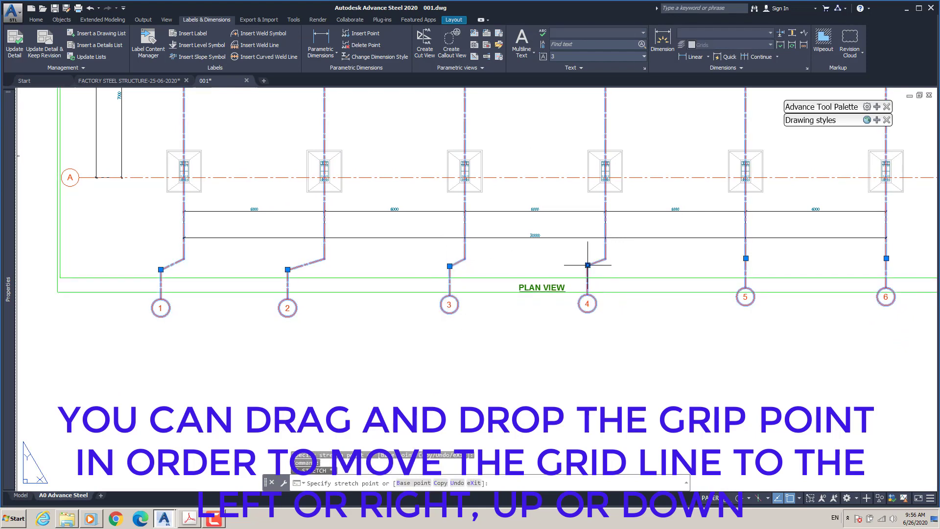
pyautogui.click(727, 264)
pyautogui.moveTo(723, 266); pyautogui.dragTo(618, 279, button='middle')
pyautogui.click(759, 263)
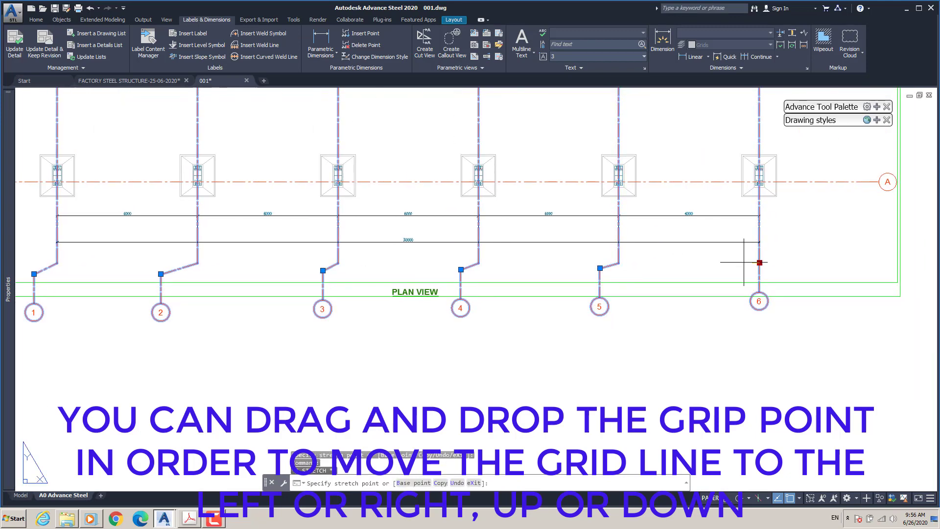
pyautogui.click(740, 268)
pyautogui.scroll(-6, 617, 309)
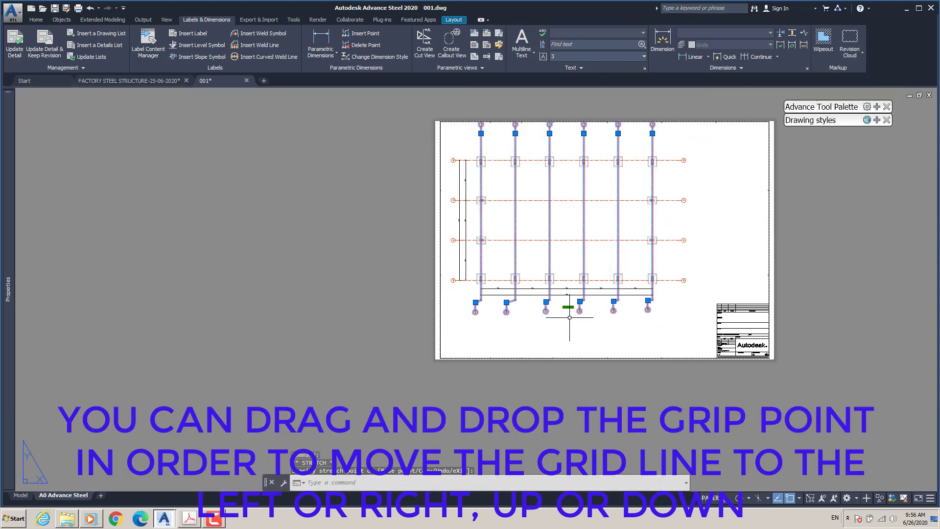
# Set Grid extension back to 25 in the grid's Advance Properties and close them.
pyautogui.scroll(4, 570, 127)
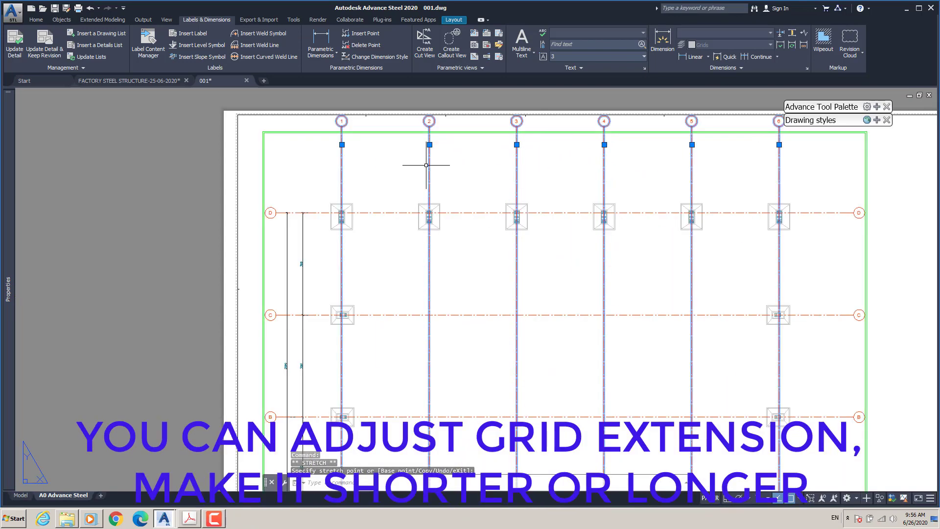
pyautogui.rightClick(391, 161)
pyautogui.click(426, 287)
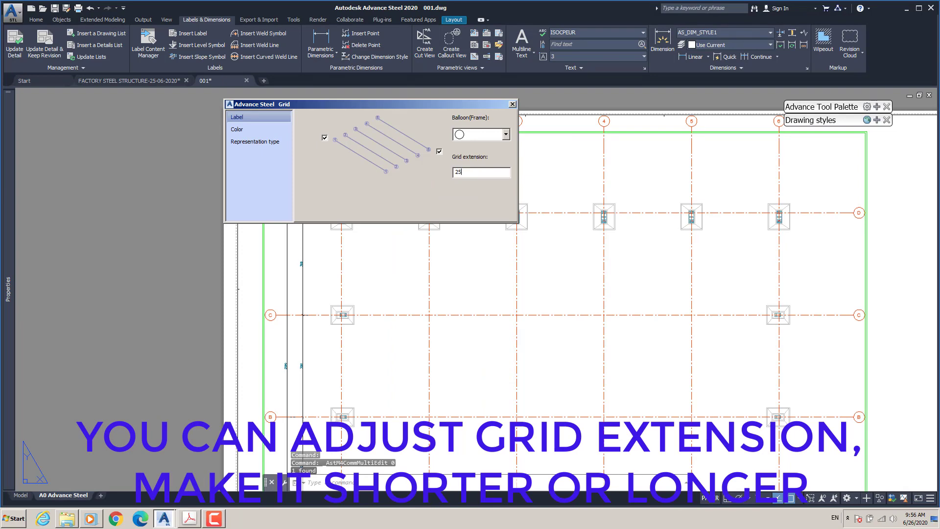
pyautogui.press('Return')
pyautogui.click(512, 104)
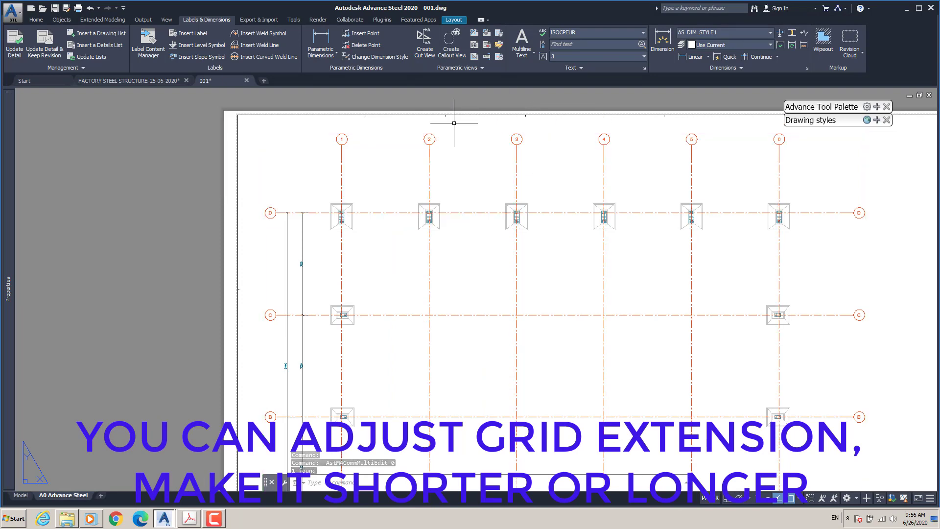
pyautogui.scroll(-4, 401, 140)
pyautogui.scroll(4, 424, 168)
pyautogui.moveTo(425, 168); pyautogui.dragTo(424, 165, button='middle')
pyautogui.scroll(-5, 424, 165)
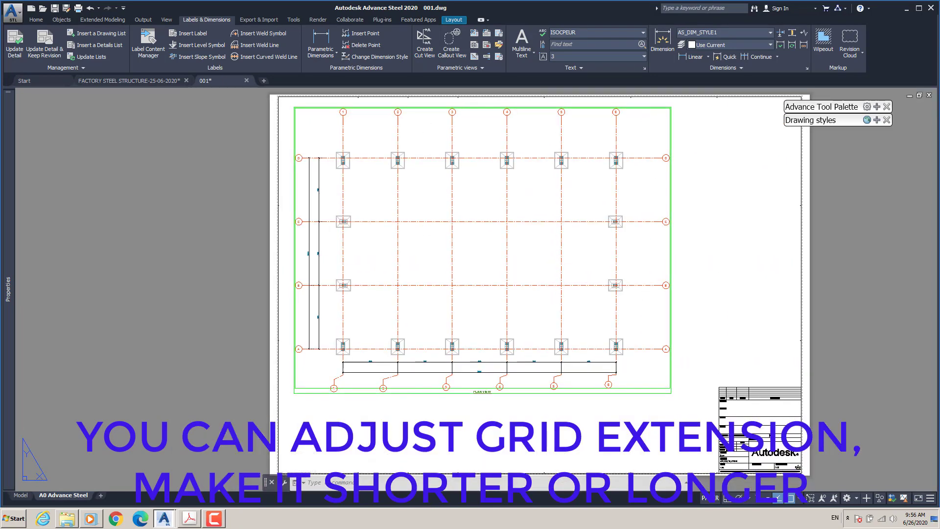
pyautogui.scroll(5, 443, 382)
pyautogui.moveTo(443, 381); pyautogui.dragTo(437, 387, button='middle')
pyautogui.moveTo(439, 247); pyautogui.dragTo(434, 298, button='middle')
pyautogui.moveTo(380, 257); pyautogui.dragTo(378, 285, button='middle')
pyautogui.scroll(-2, 372, 259)
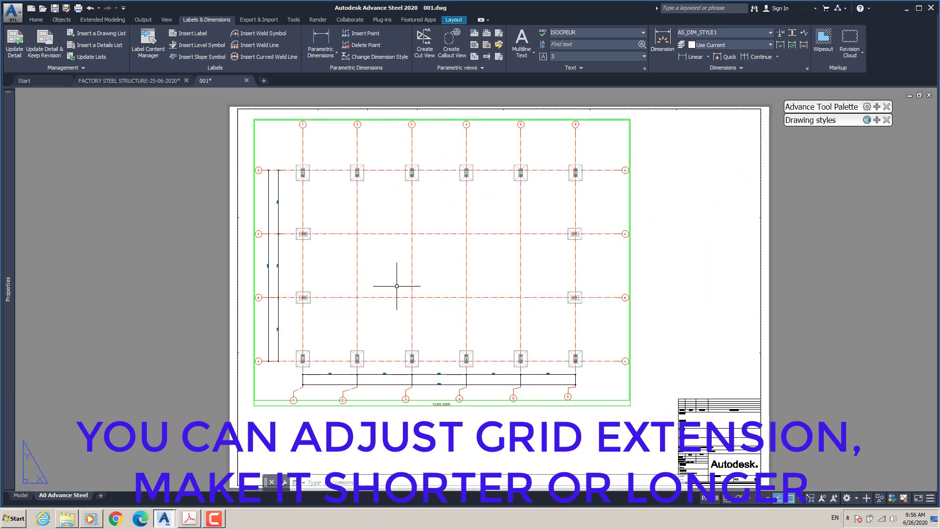
pyautogui.moveTo(400, 243); pyautogui.dragTo(397, 256, button='middle')
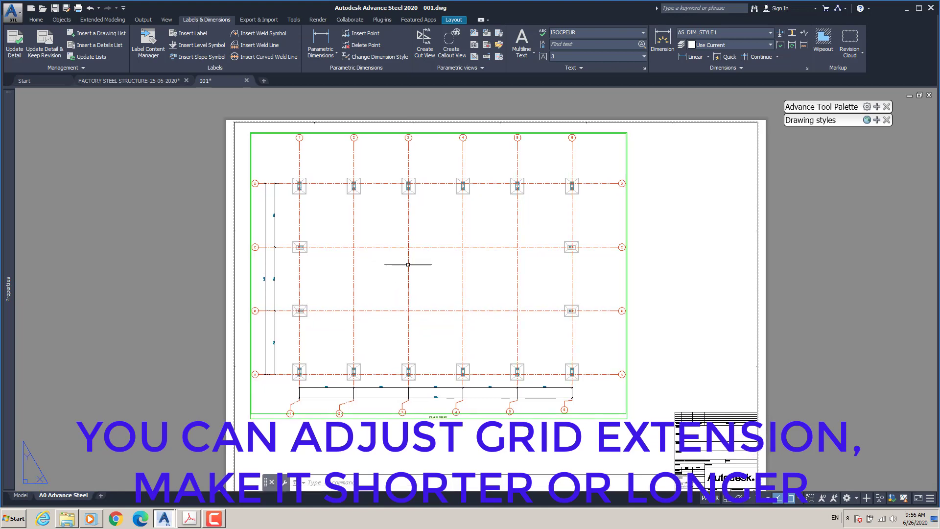
# Start a column label, then cancel it and zoom to the whole sheet.
pyautogui.click(184, 36)
pyautogui.scroll(12, 299, 186)
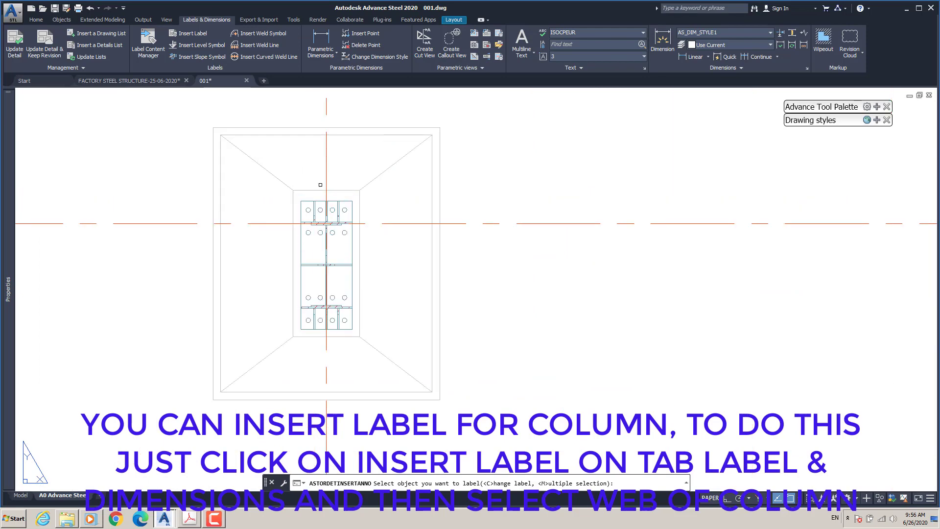
pyautogui.click(303, 210)
pyautogui.scroll(-5, 306, 210)
pyautogui.scroll(5, 300, 208)
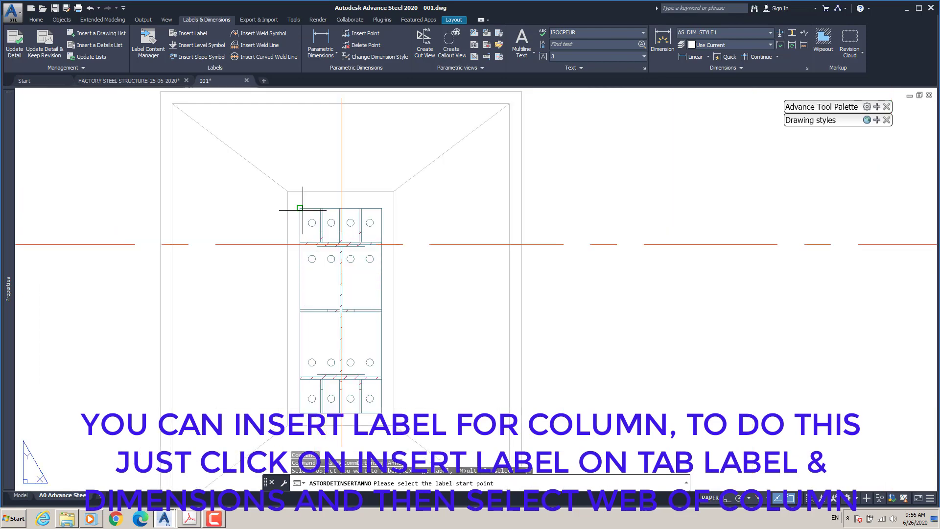
pyautogui.middleClick(318, 207)
pyautogui.middleClick(318, 206)
pyautogui.press('Escape')
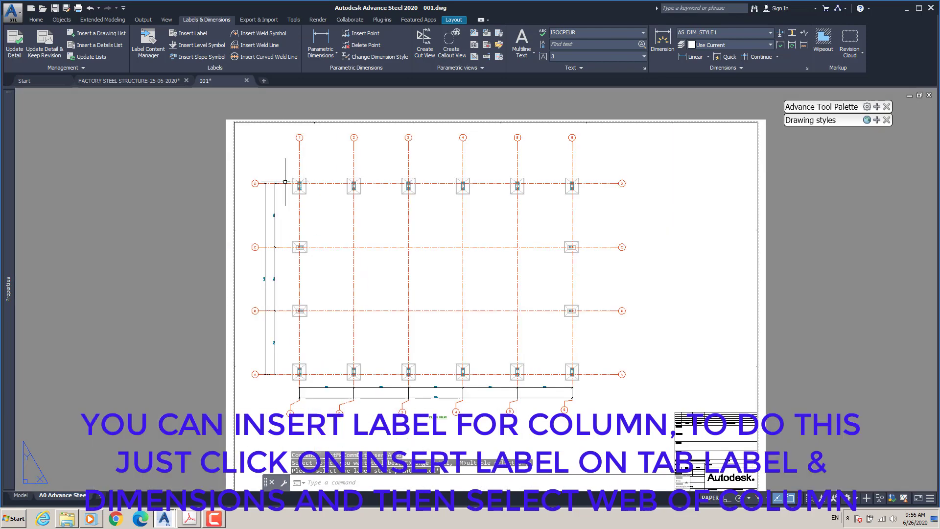
pyautogui.scroll(6, 289, 184)
pyautogui.scroll(3, 300, 209)
# Label the column base 109 / FL530X8, starting from the nearest point on its web.
pyautogui.click(184, 33)
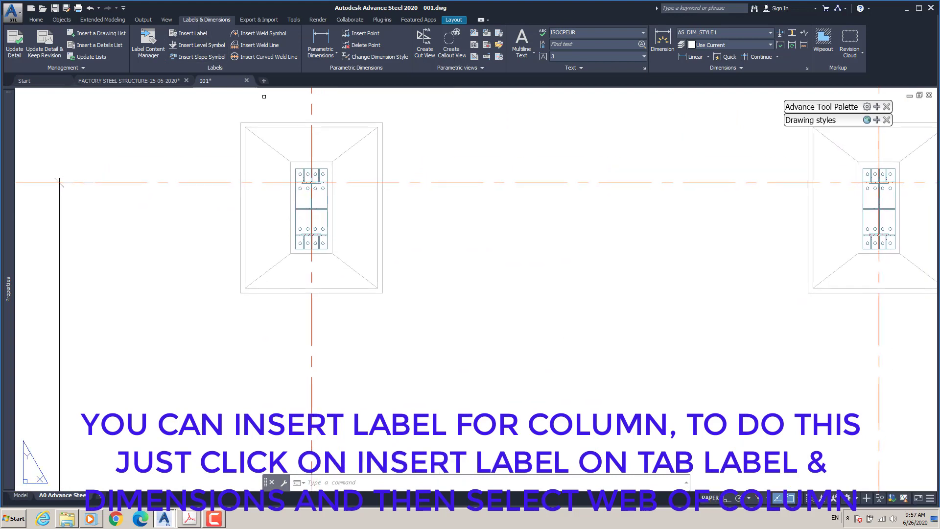
pyautogui.scroll(6, 304, 196)
pyautogui.scroll(6, 305, 196)
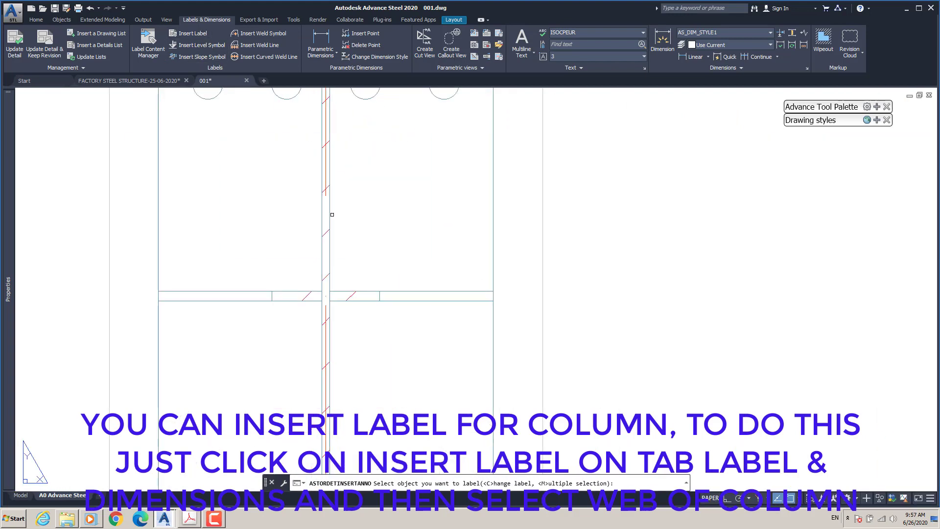
pyautogui.click(331, 217)
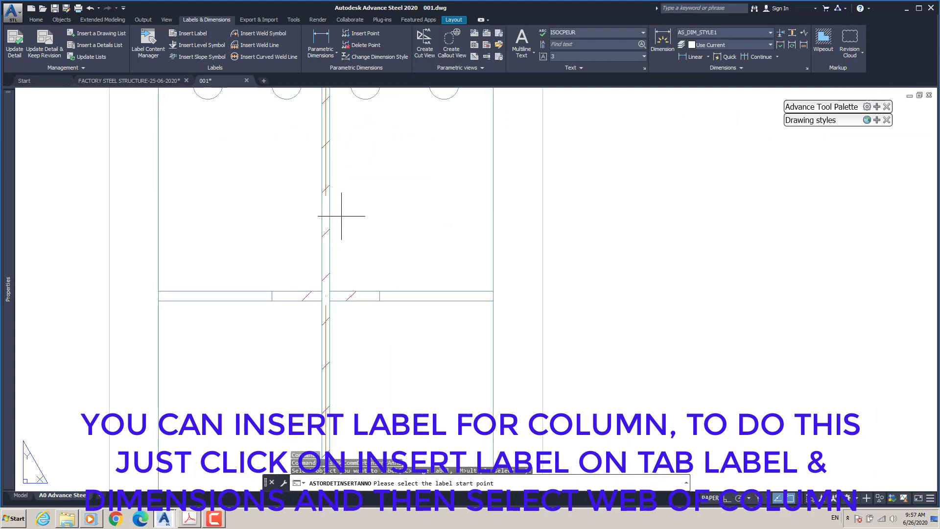
pyautogui.keyDown('shift'); pyautogui.rightClick(342, 213); pyautogui.keyUp('shift')
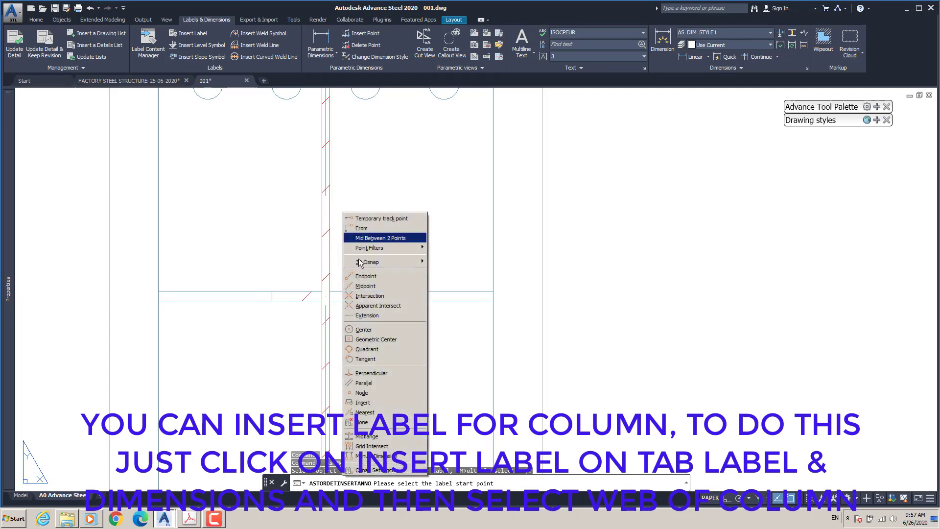
pyautogui.click(365, 412)
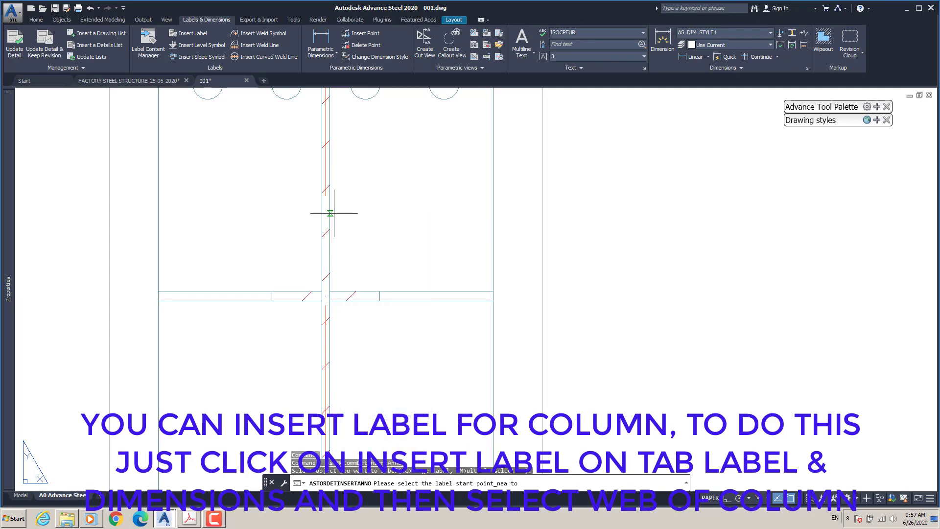
pyautogui.click(334, 213)
pyautogui.scroll(-5, 334, 213)
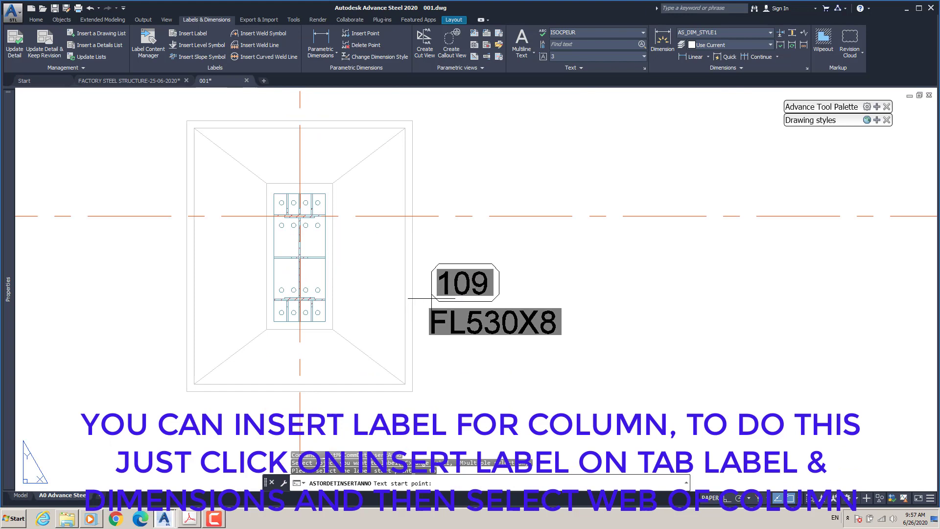
pyautogui.click(435, 274)
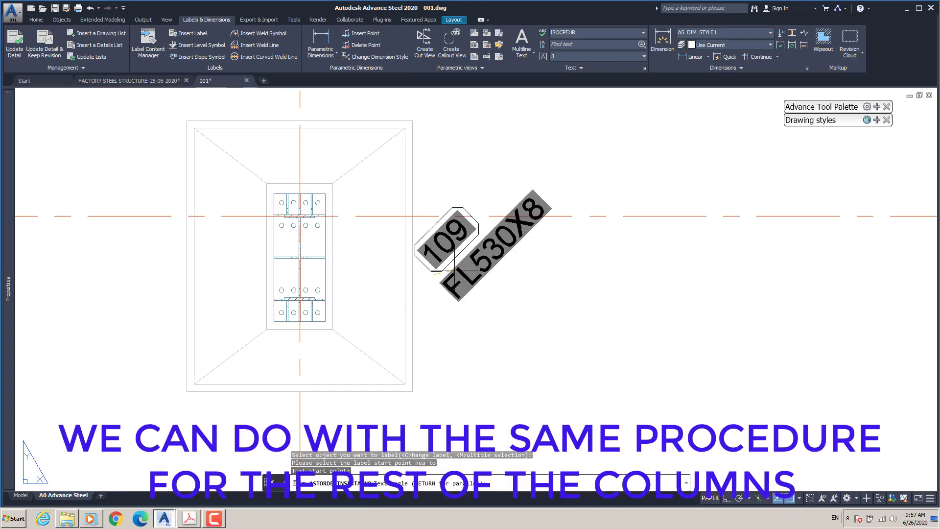
# Place the 109 label with horizontal text.
pyautogui.click(575, 256)
pyautogui.scroll(-5, 256, 237)
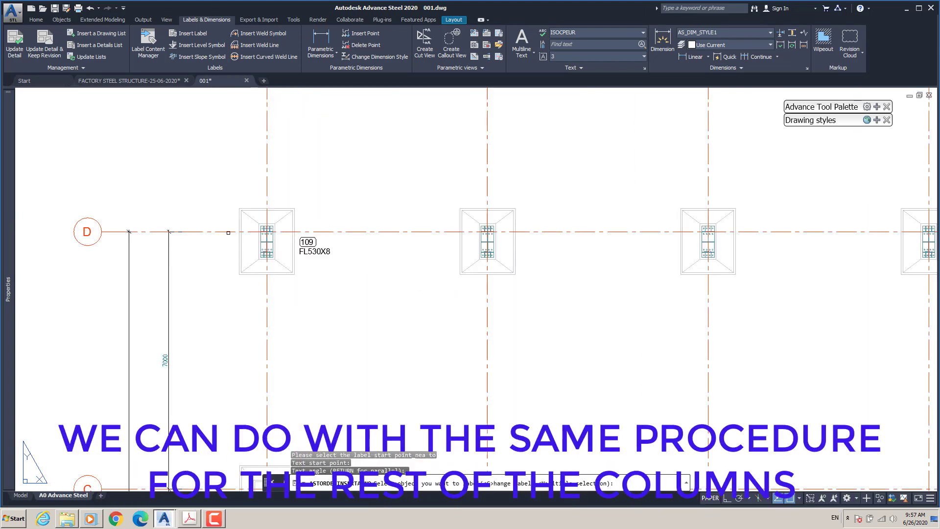
pyautogui.scroll(8, 469, 228)
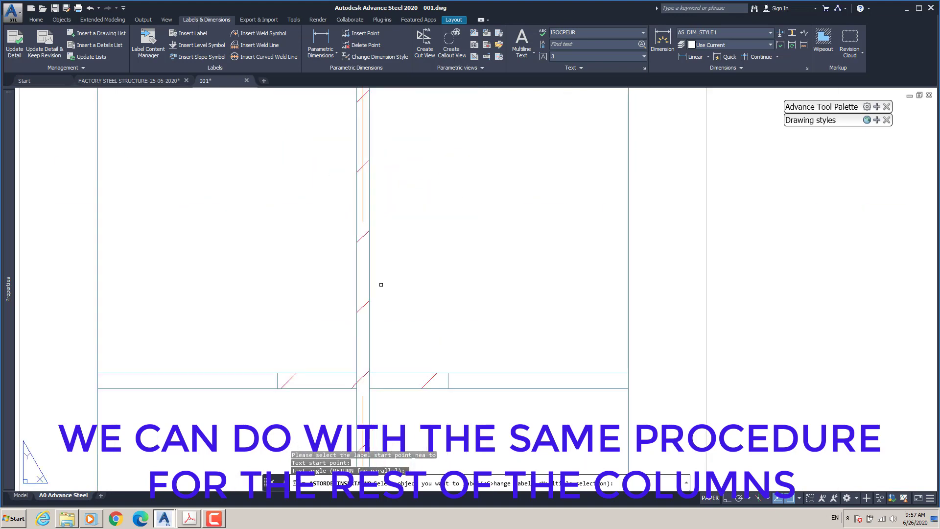
# Label the next column base 110 horizontally, snapping the start to the nearest point on its web.
pyautogui.click(368, 270)
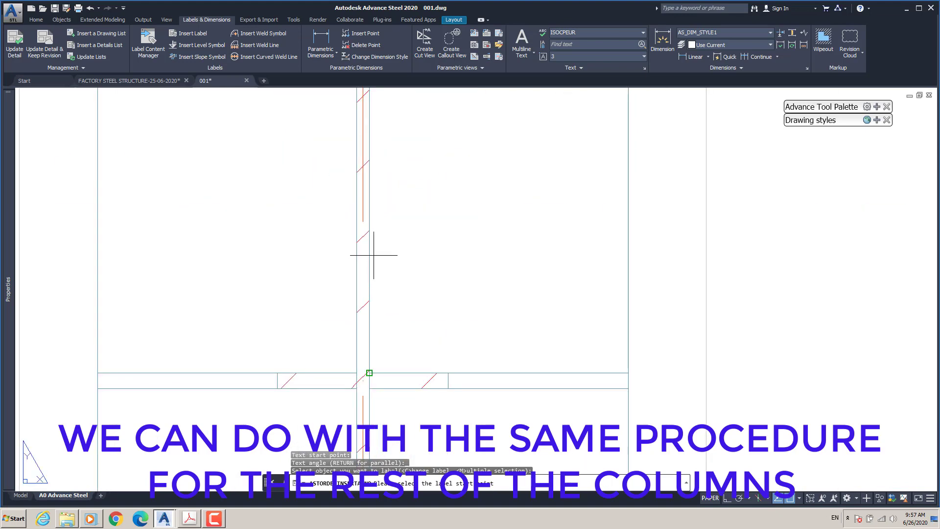
pyautogui.keyDown('shift'); pyautogui.rightClick(373, 254); pyautogui.keyUp('shift')
pyautogui.click(396, 451)
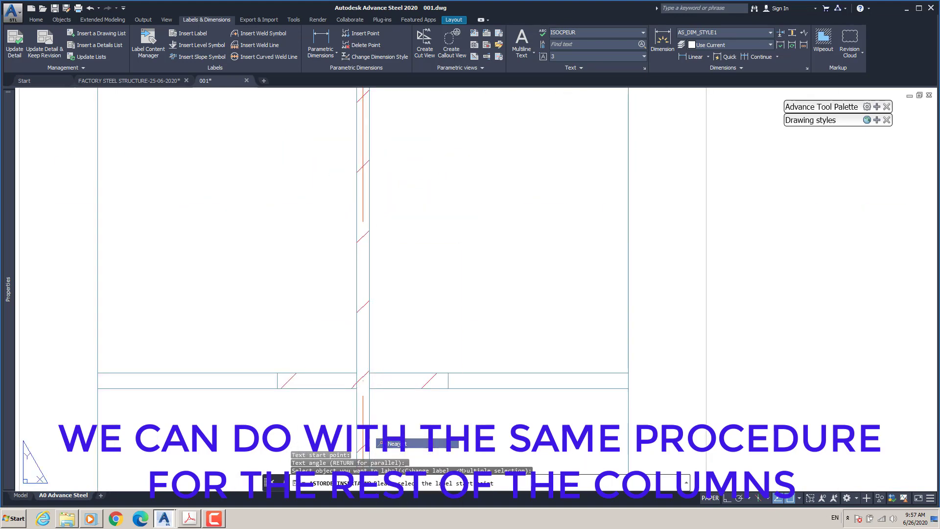
pyautogui.click(369, 263)
pyautogui.scroll(-8, 295, 225)
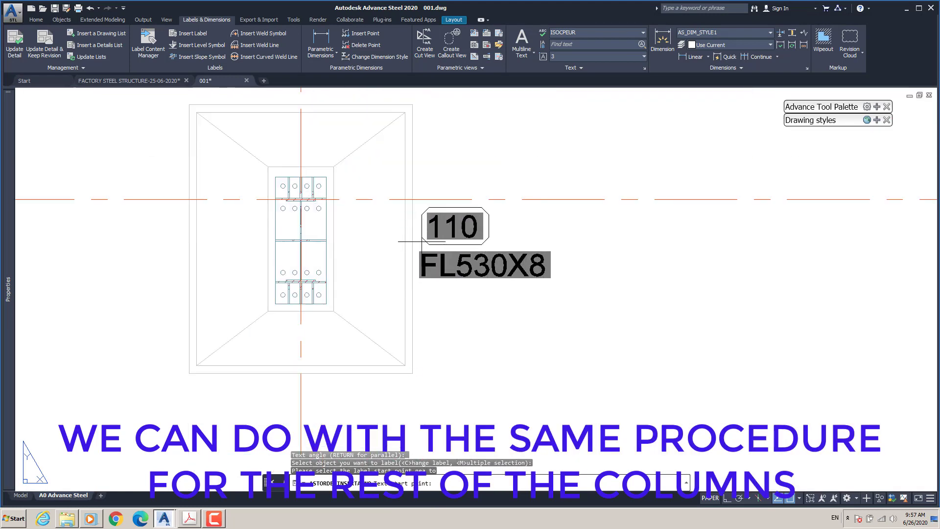
pyautogui.click(422, 242)
pyautogui.scroll(-4, 418, 239)
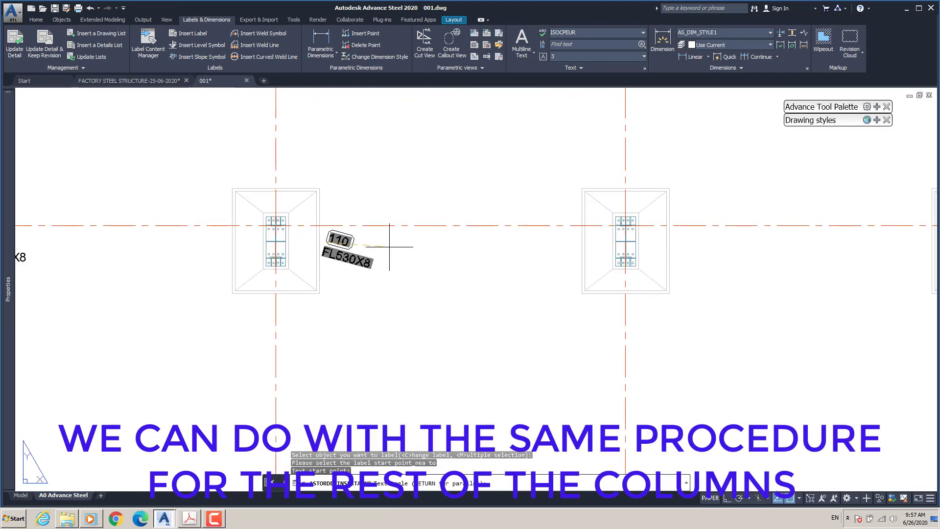
pyautogui.click(418, 238)
pyautogui.scroll(-4, 339, 251)
pyautogui.scroll(8, 385, 236)
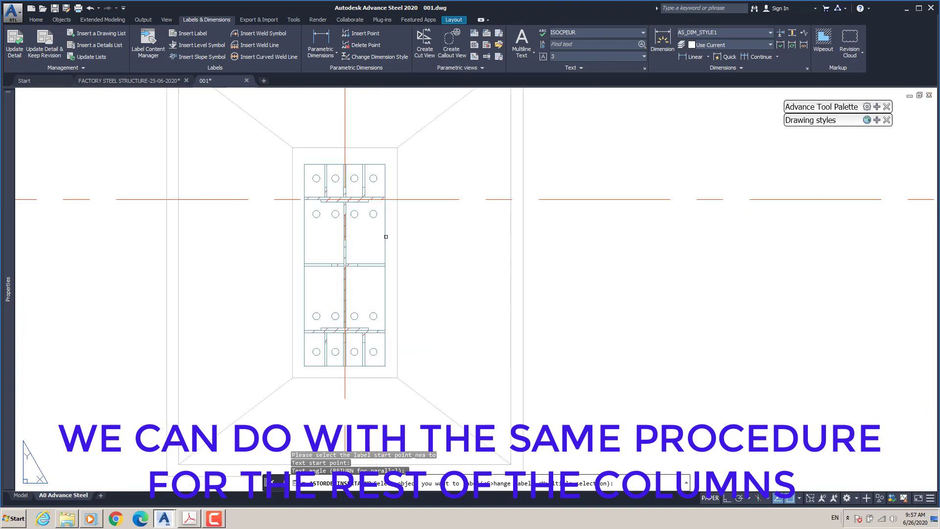
pyautogui.scroll(2, 386, 237)
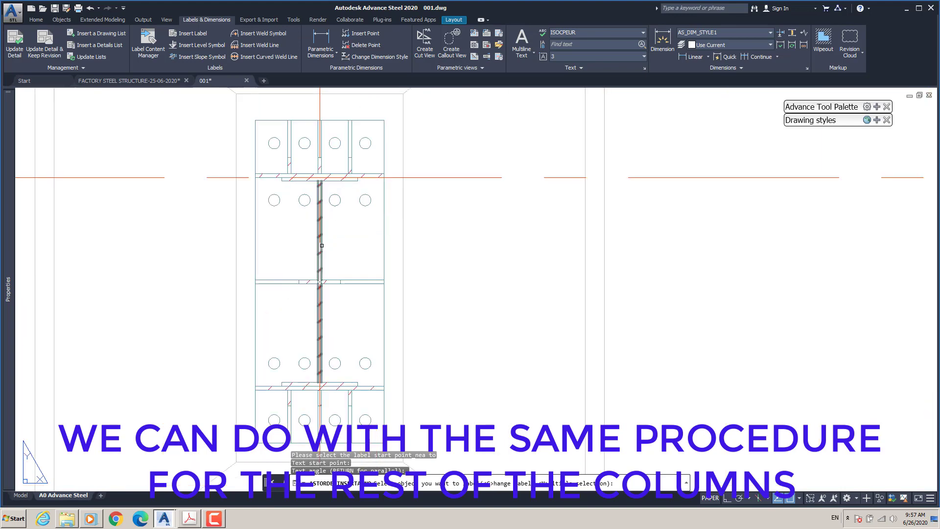
# Add a horizontal 100 label to another column base, starting on its web.
pyautogui.click(322, 245)
pyautogui.keyDown('shift'); pyautogui.rightClick(328, 243); pyautogui.keyUp('shift')
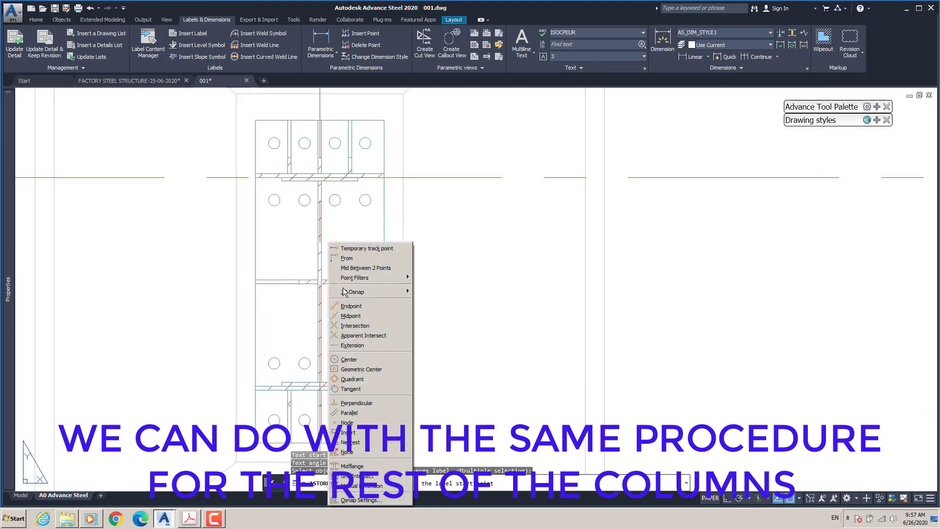
pyautogui.click(352, 442)
pyautogui.click(321, 250)
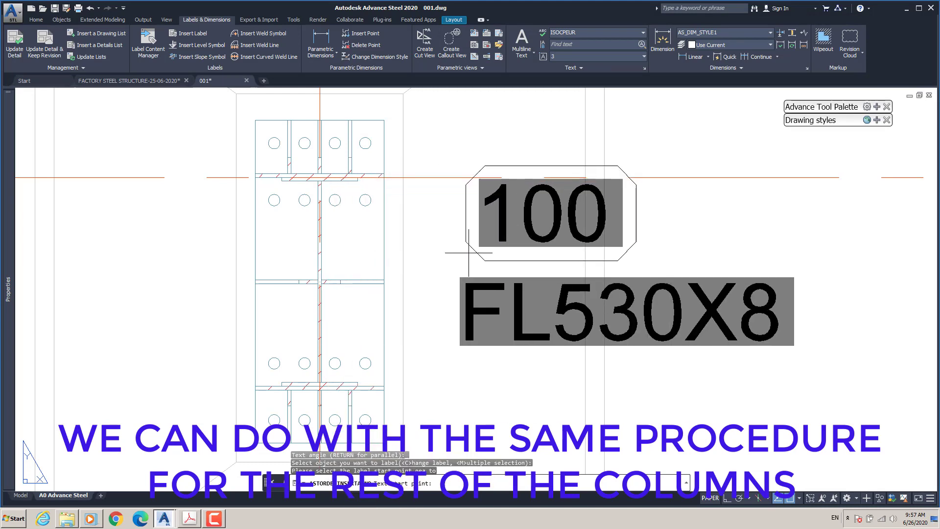
pyautogui.scroll(-3, 447, 258)
pyautogui.click(473, 259)
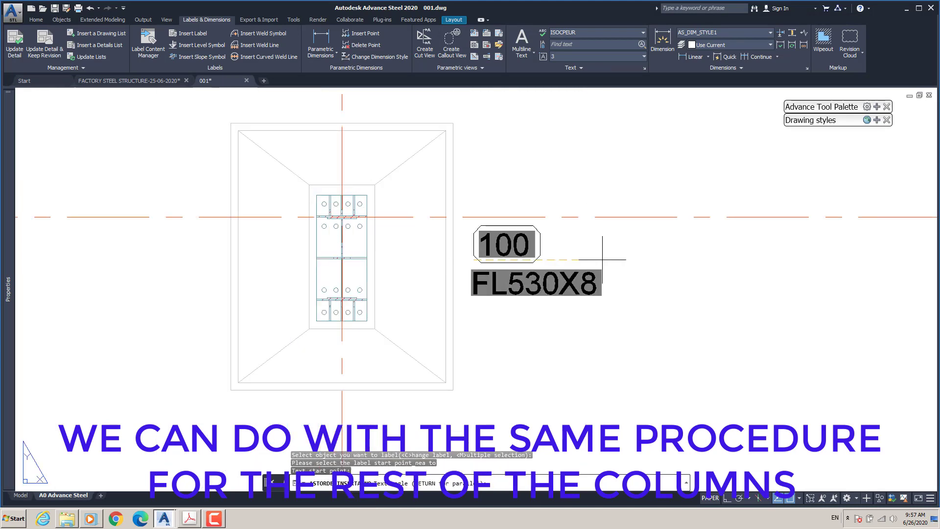
pyautogui.press('Return')
pyautogui.scroll(-5, 145, 258)
pyautogui.scroll(8, 379, 263)
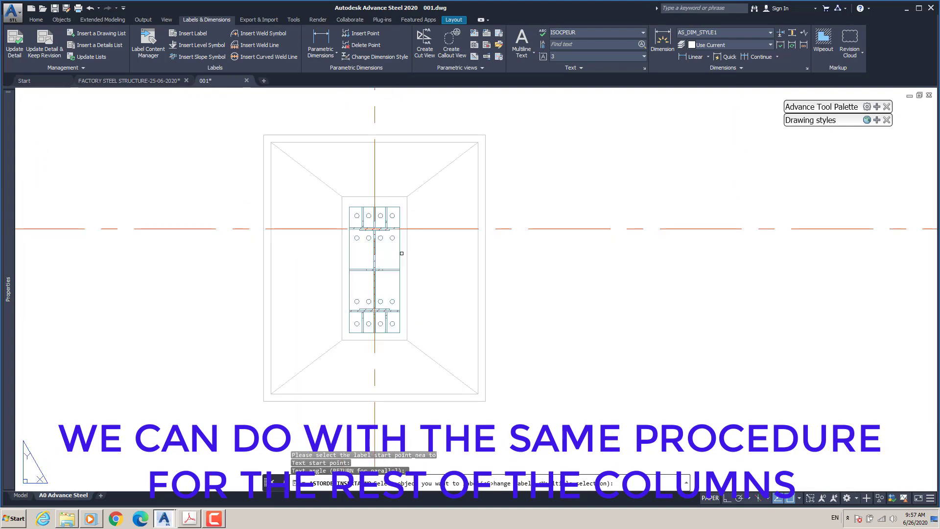
# Label one more column base 100 / FL530X8 horizontally and end the labelling command.
pyautogui.click(290, 264)
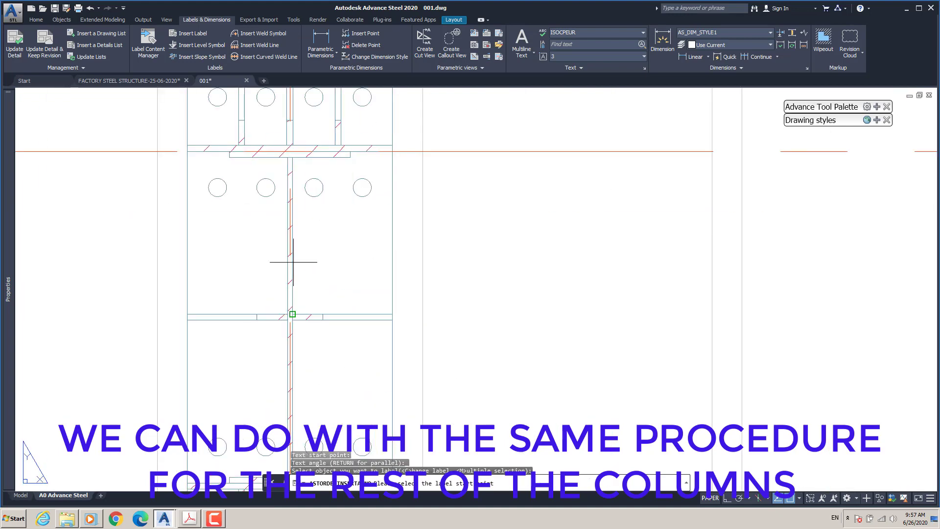
pyautogui.keyDown('shift'); pyautogui.rightClick(293, 265); pyautogui.keyUp('shift')
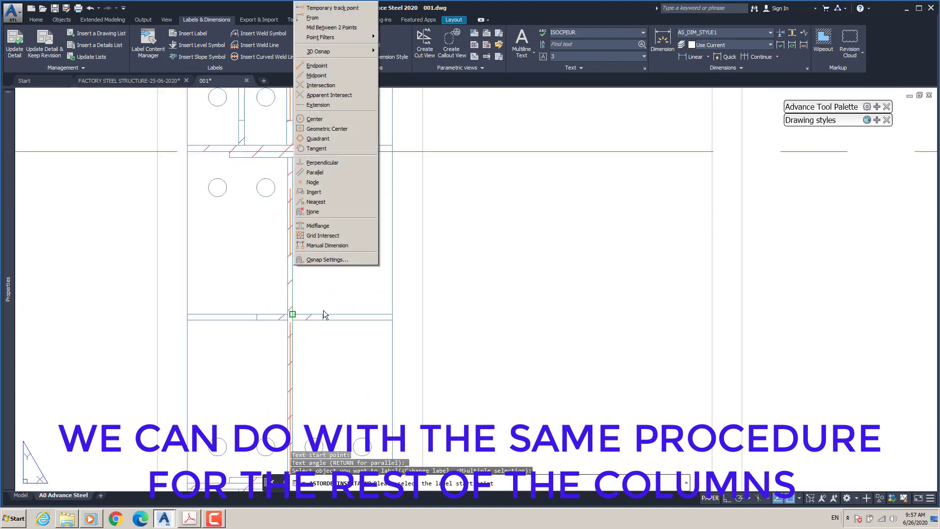
pyautogui.click(316, 202)
pyautogui.click(292, 266)
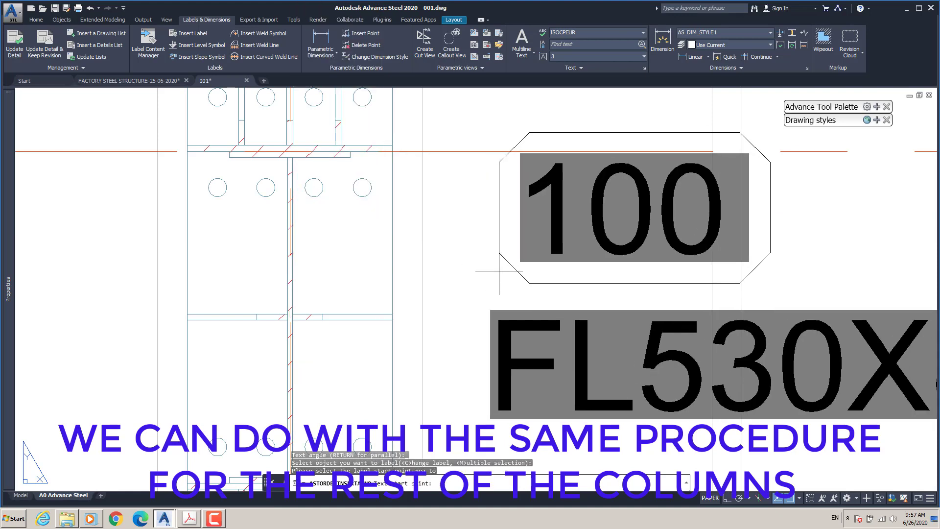
pyautogui.scroll(-8, 310, 211)
pyautogui.click(389, 229)
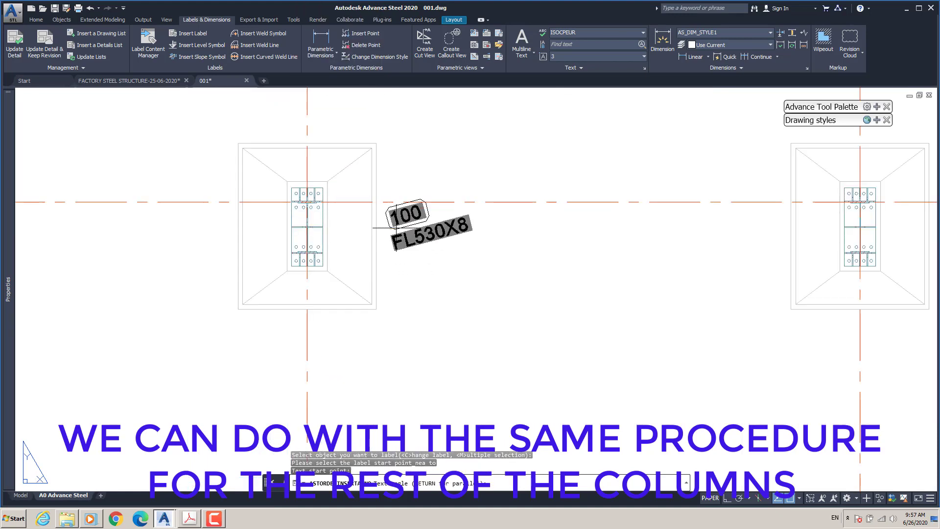
pyautogui.click(498, 221)
pyautogui.press('Return')
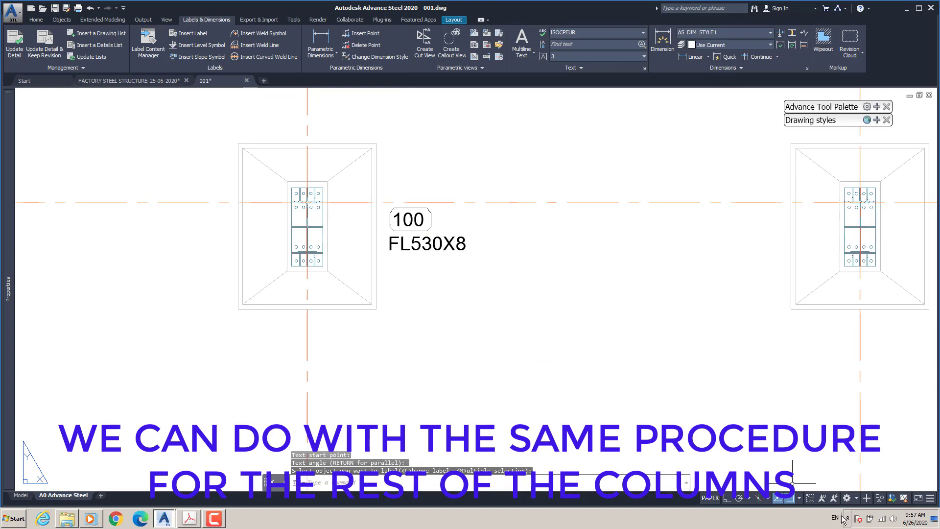
# Switch on all object snap modes in Drafting Settings.
pyautogui.rightClick(791, 501)
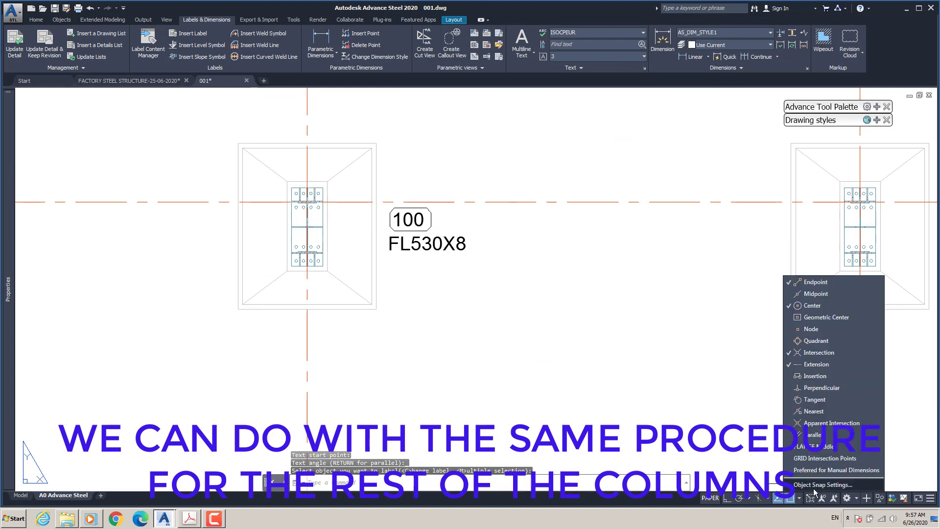
pyautogui.click(819, 485)
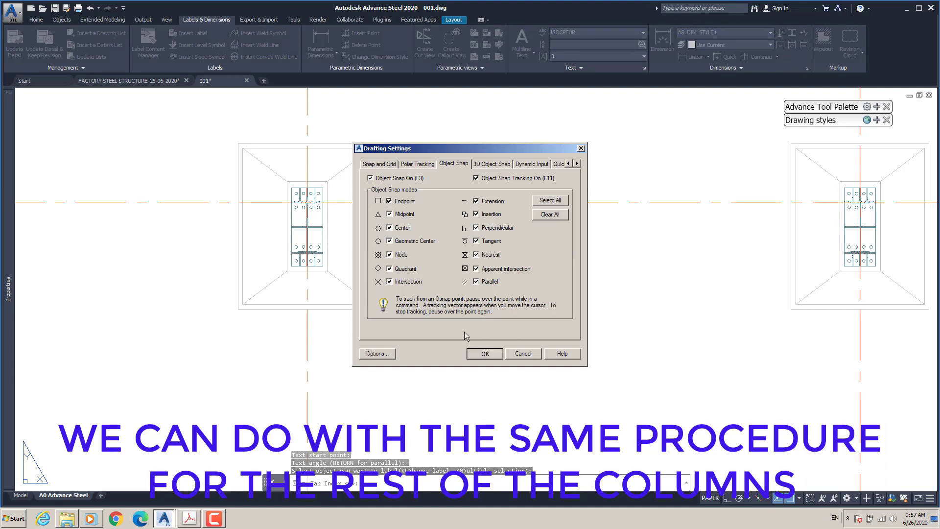
pyautogui.press('Return')
# Pan to the next unlabelled column base and start Insert Label again.
pyautogui.moveTo(495, 273); pyautogui.dragTo(301, 284, button='middle')
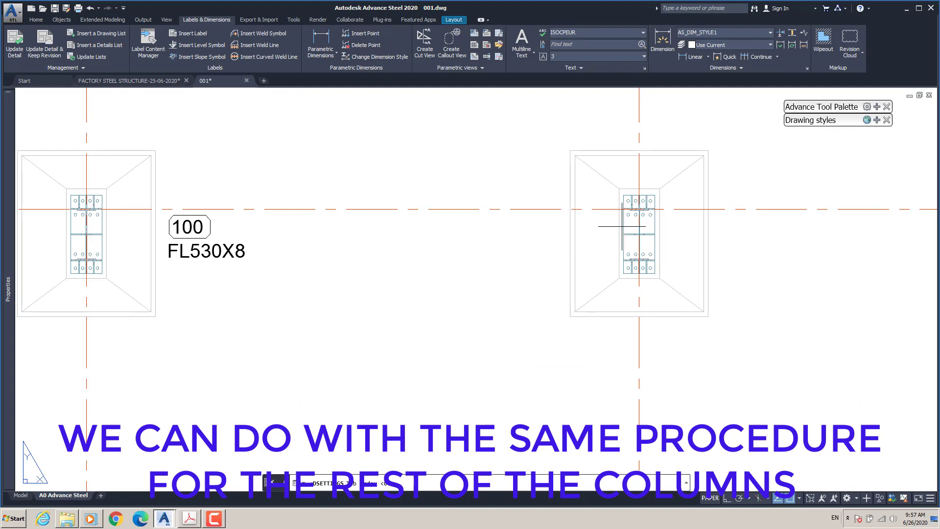
pyautogui.press('Escape')
pyautogui.click(199, 37)
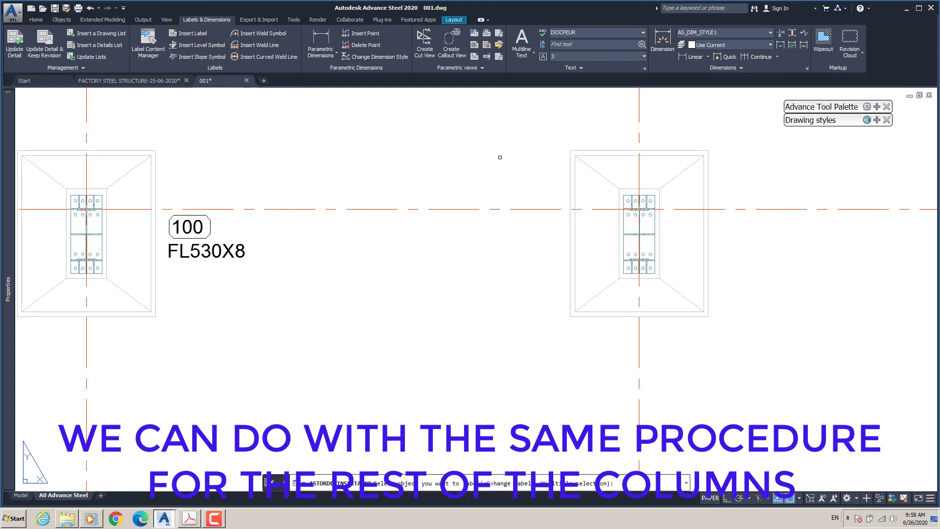
pyautogui.scroll(8, 653, 217)
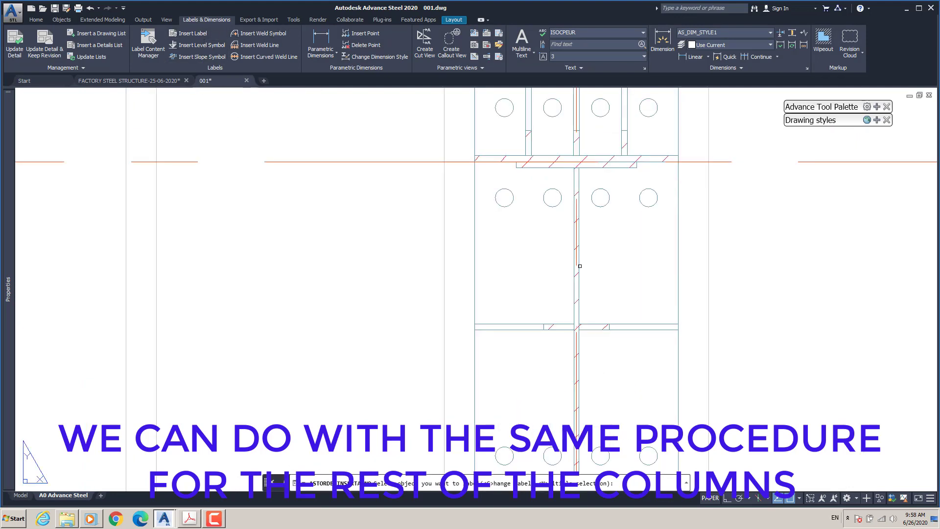
# Label the row D column base 111 FL530X8 with horizontal text.
pyautogui.click(578, 273)
pyautogui.click(578, 273)
pyautogui.scroll(-8, 576, 274)
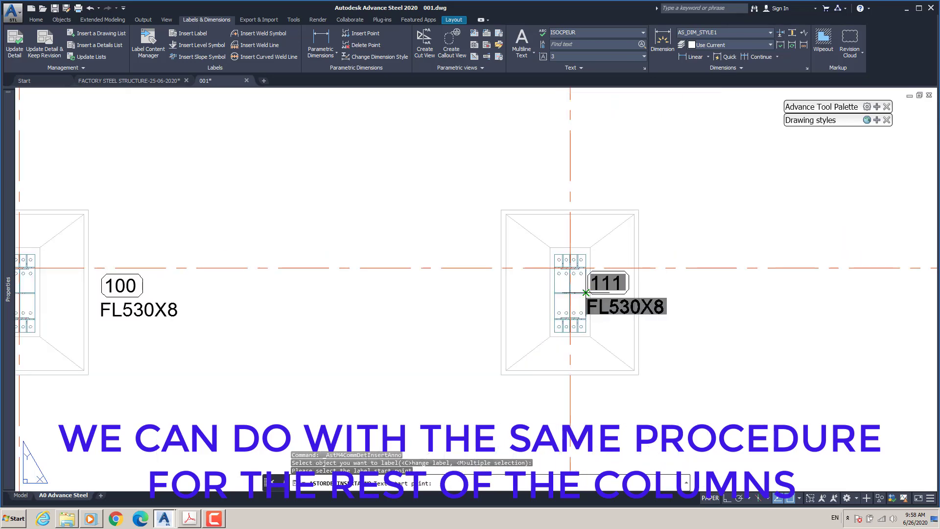
pyautogui.click(653, 293)
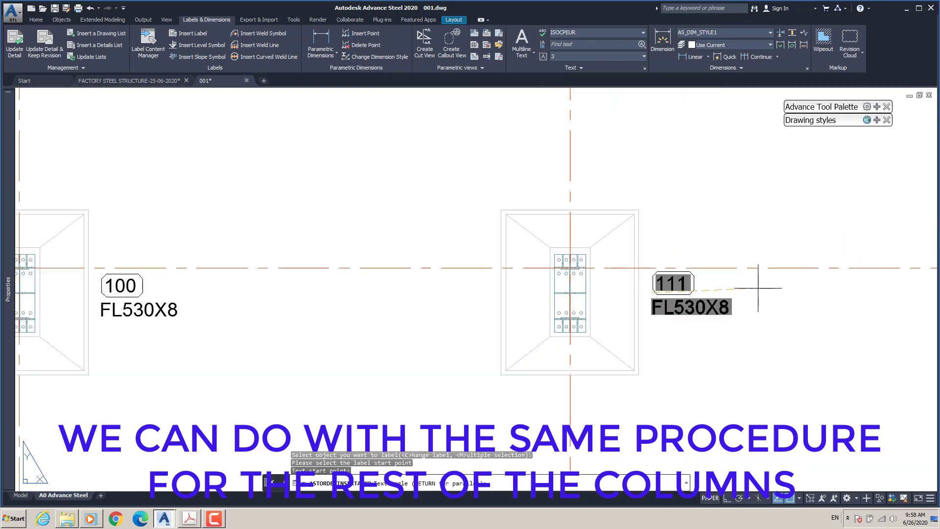
pyautogui.click(758, 287)
pyautogui.scroll(-3, 446, 267)
# Add a horizontal 112 FL530X8 label beside the next row D column.
pyautogui.moveTo(570, 292); pyautogui.dragTo(563, 293, button='middle')
pyautogui.scroll(-3, 563, 293)
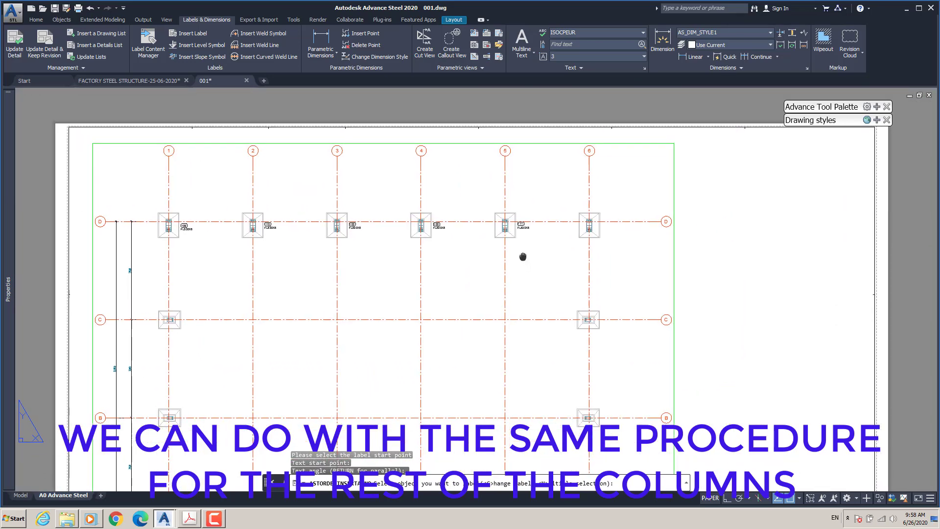
pyautogui.scroll(6, 560, 225)
pyautogui.scroll(10, 560, 226)
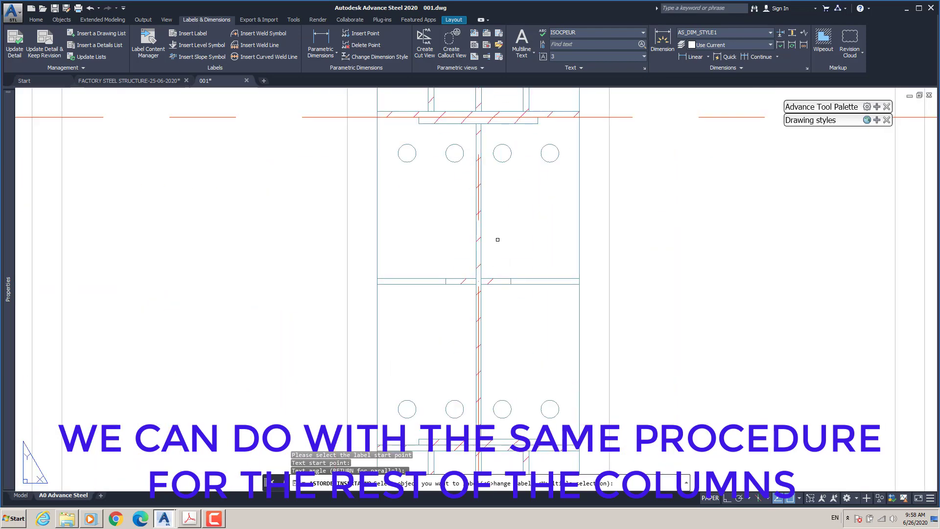
pyautogui.click(482, 250)
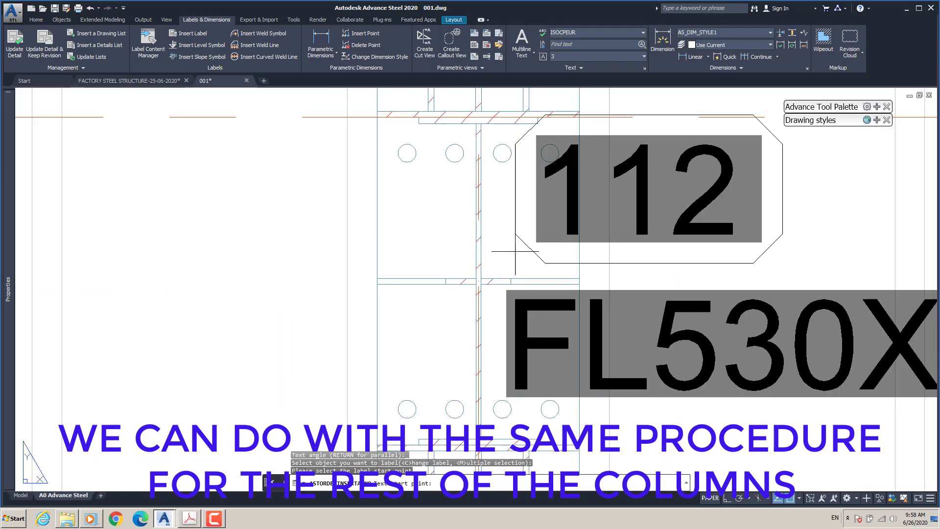
pyautogui.scroll(-8, 480, 251)
pyautogui.click(554, 254)
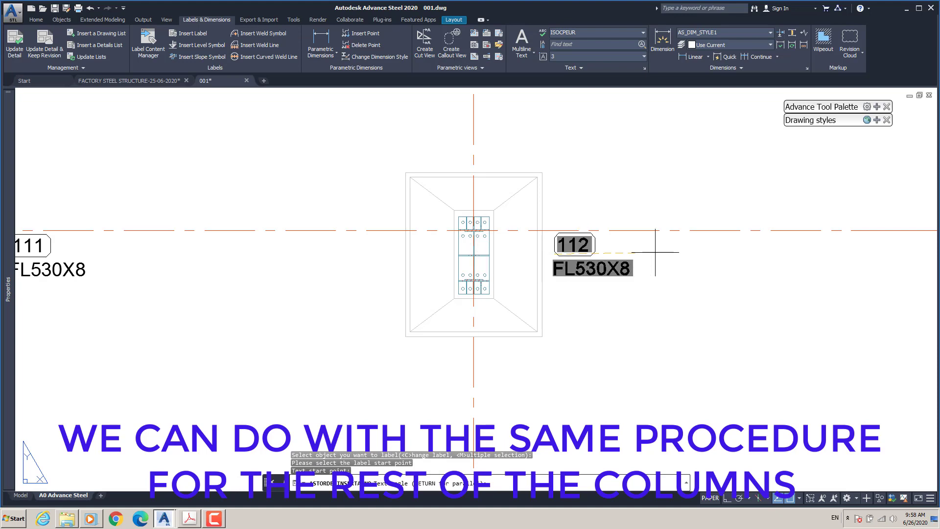
pyautogui.press('Return')
pyautogui.scroll(-6, 623, 229)
pyautogui.scroll(-4, 542, 247)
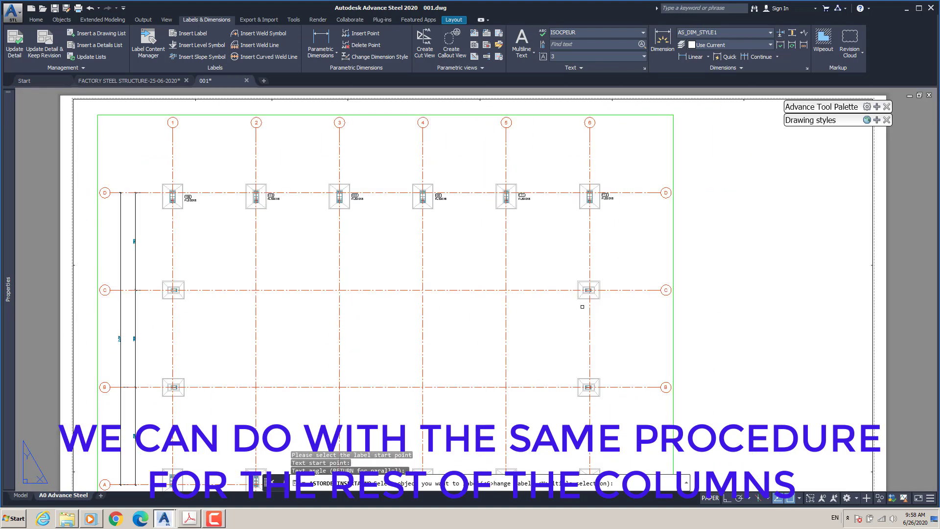
pyautogui.scroll(10, 554, 270)
pyautogui.scroll(4, 504, 236)
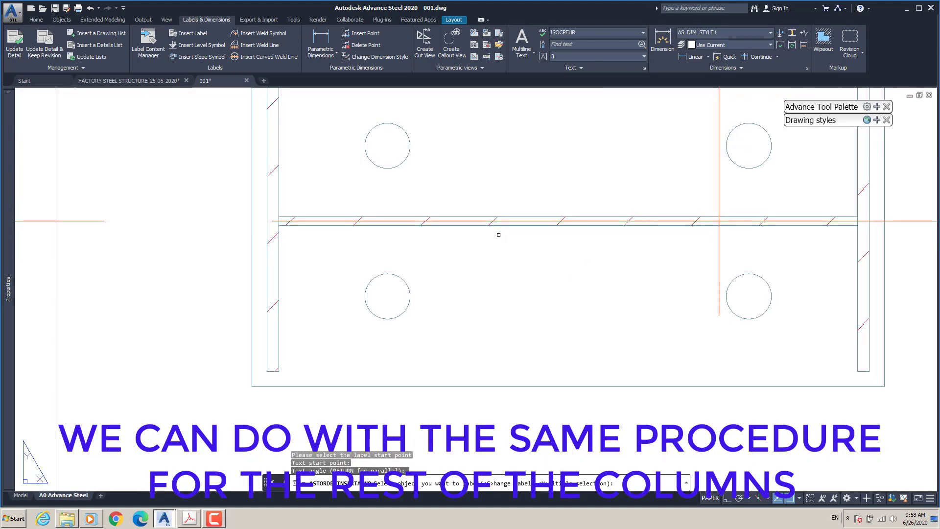
# Label the row C column on axis 6 as 104 FL384X6 below its base plate.
pyautogui.click(507, 226)
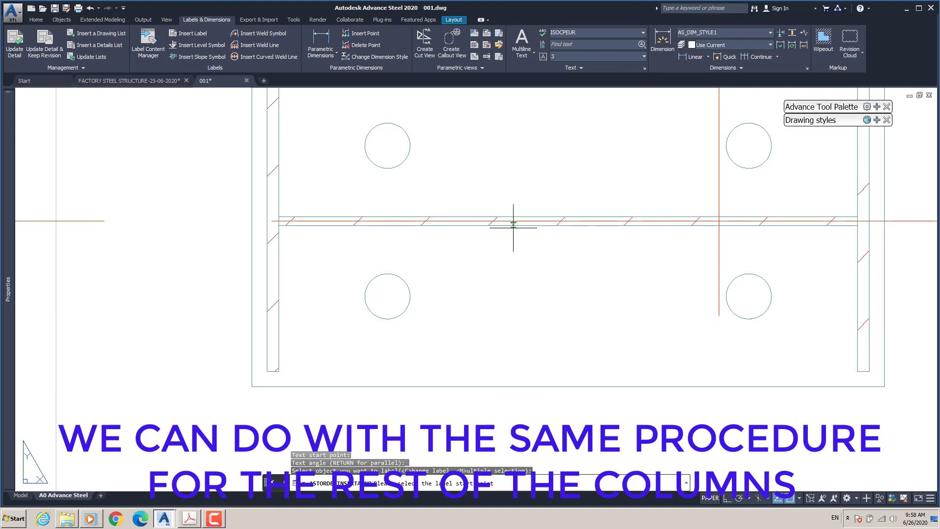
pyautogui.click(513, 227)
pyautogui.scroll(-6, 499, 216)
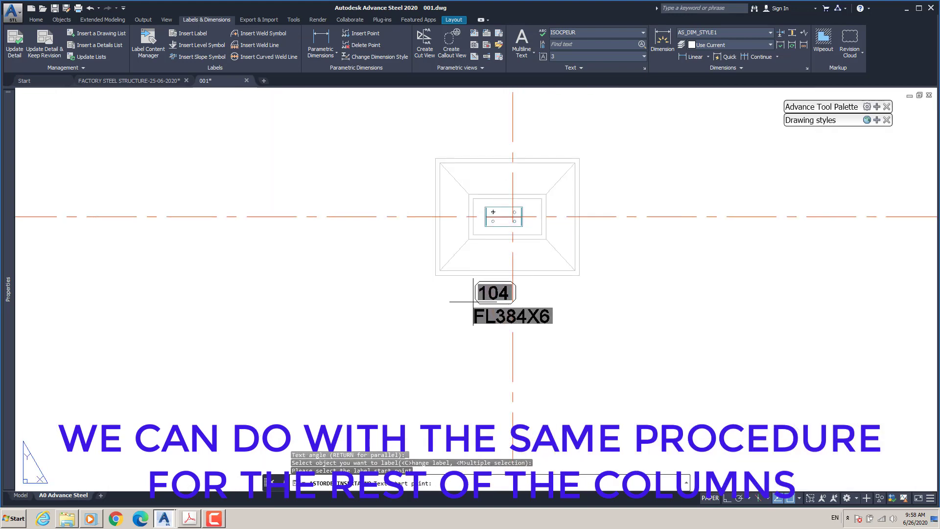
pyautogui.click(468, 302)
pyautogui.click(639, 300)
pyautogui.scroll(-4, 487, 254)
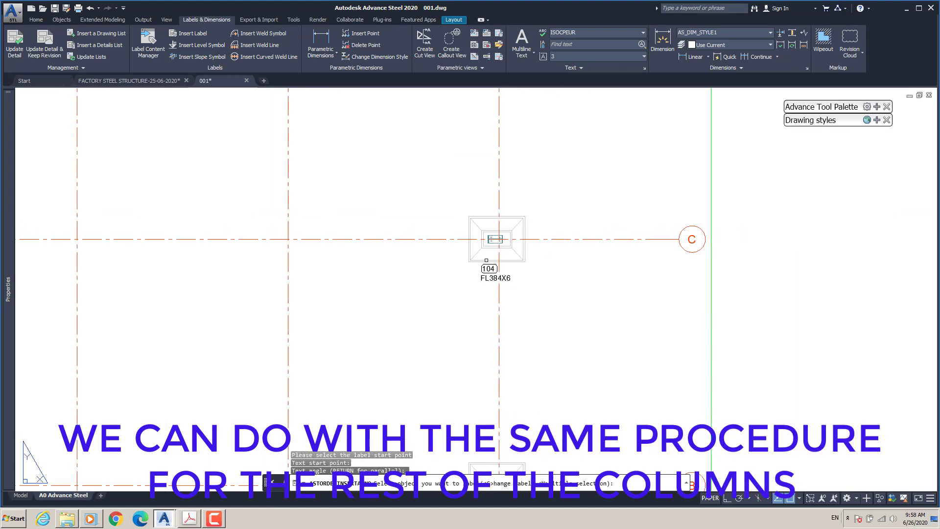
# Label the row B column 105 FL384X6 under its base plate.
pyautogui.moveTo(480, 322)
pyautogui.mouseDown(button='middle')
pyautogui.moveTo(505, 213)
pyautogui.moveTo(495, 208)
pyautogui.mouseUp(button='middle')
pyautogui.scroll(6, 521, 384)
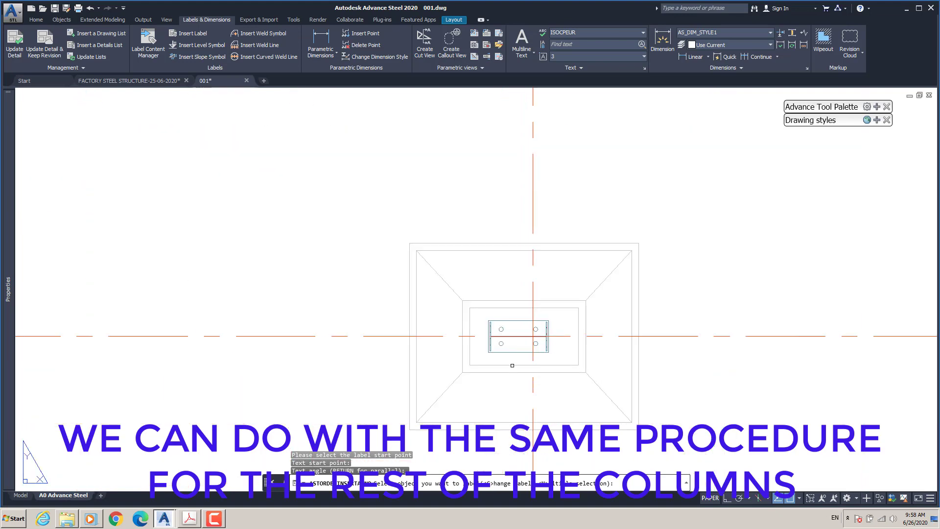
pyautogui.scroll(10, 509, 343)
pyautogui.click(504, 293)
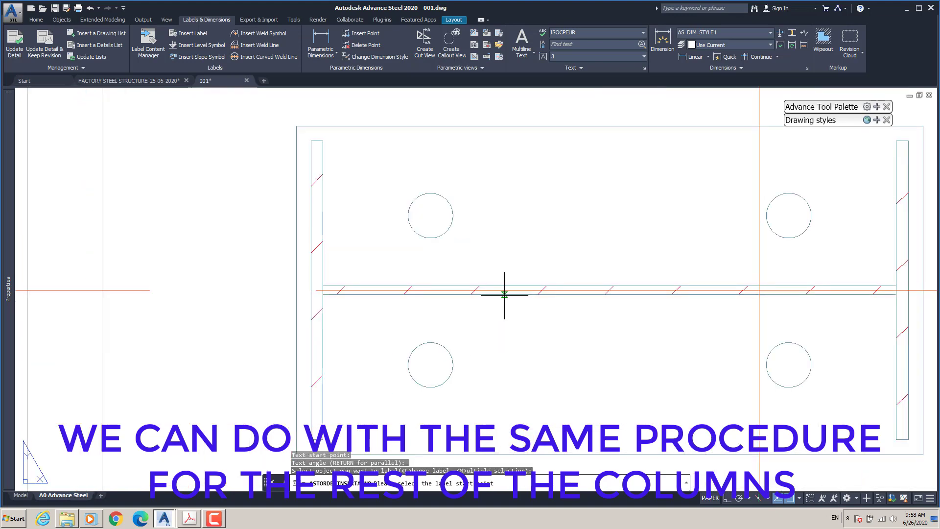
pyautogui.click(504, 294)
pyautogui.scroll(-10, 492, 308)
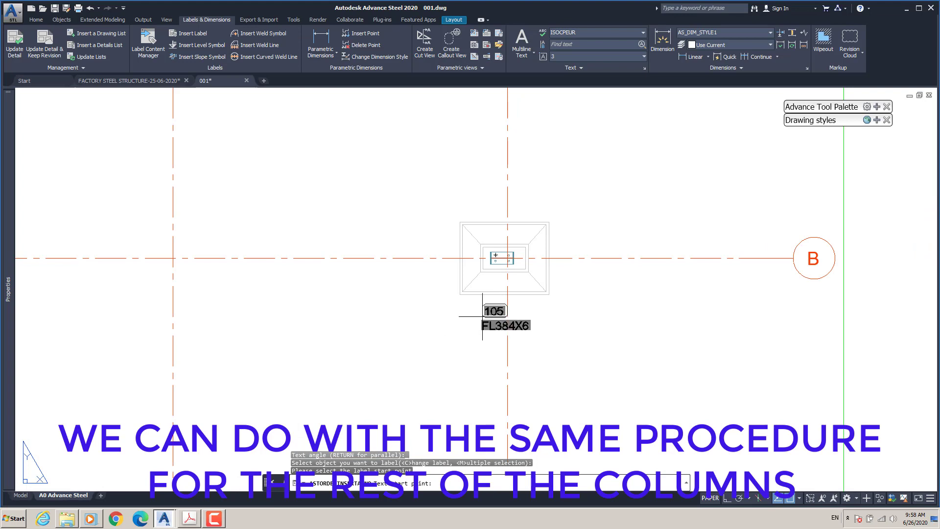
pyautogui.click(482, 316)
pyautogui.scroll(-5, 490, 313)
pyautogui.click(613, 295)
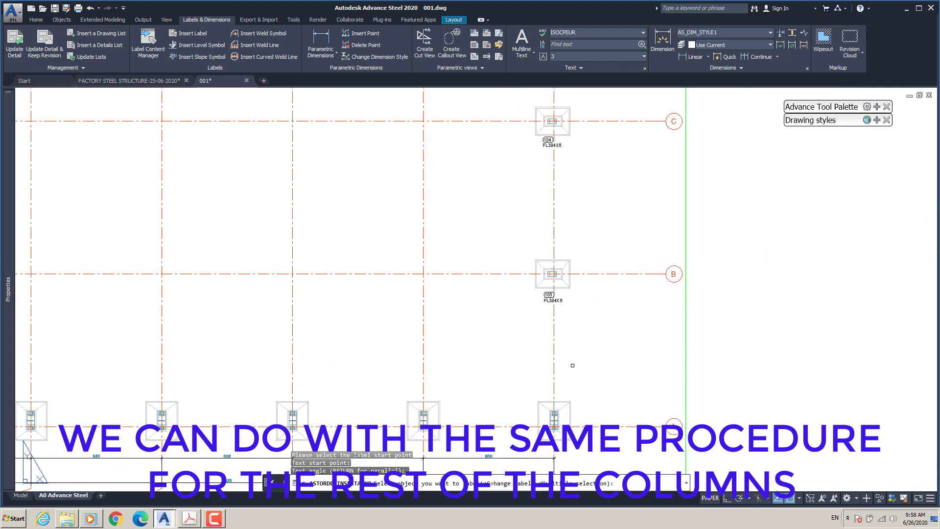
# Bring the row A column into view and set the start point of its label.
pyautogui.moveTo(558, 428); pyautogui.dragTo(564, 355, button='middle')
pyautogui.scroll(12, 563, 354)
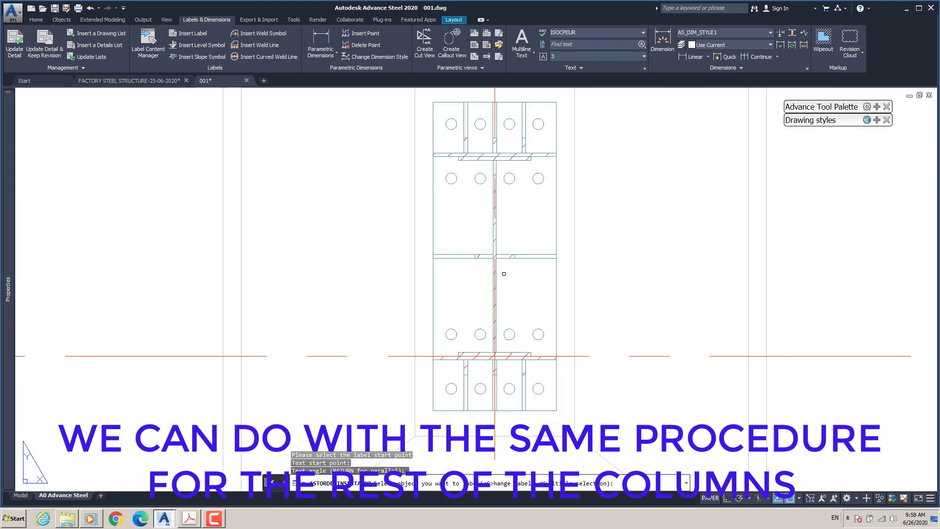
pyautogui.click(496, 247)
pyautogui.click(489, 247)
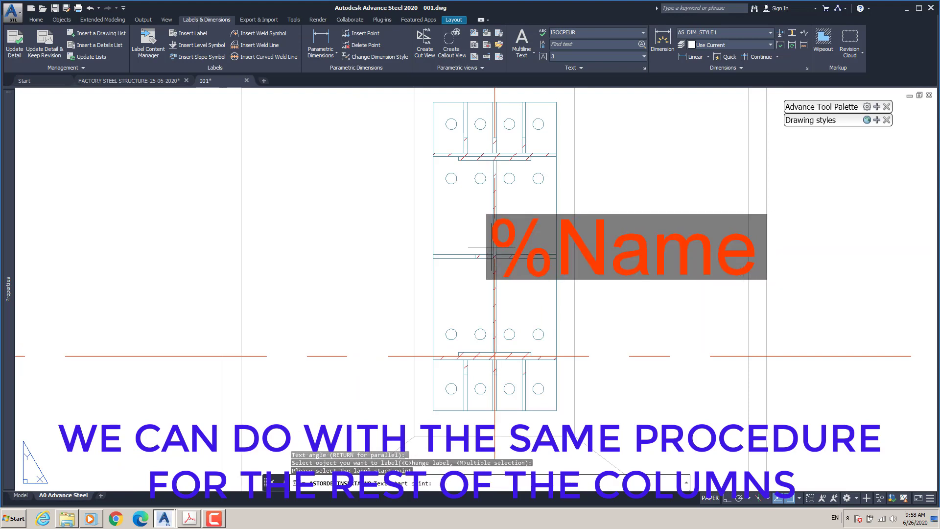
pyautogui.scroll(-8, 462, 260)
pyautogui.scroll(8, 484, 260)
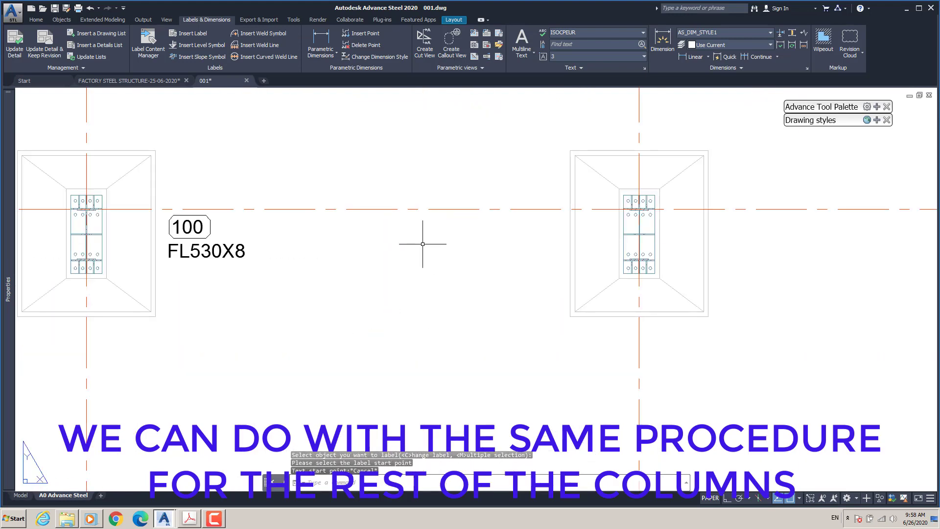
# Label the row D column base 111 FL530X8 to the right of its base plate, horizontal.
pyautogui.scroll(-6, 460, 271)
pyautogui.moveTo(508, 271); pyautogui.dragTo(508, 270, button='middle')
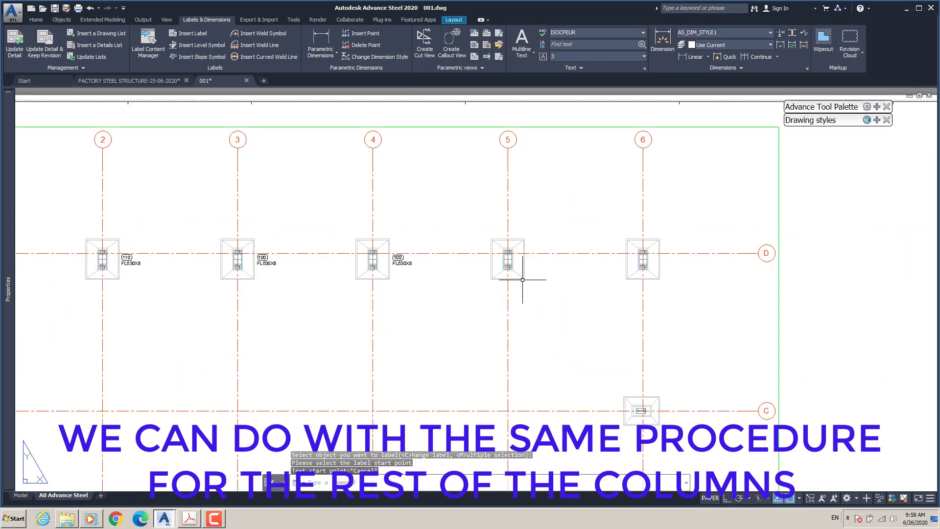
pyautogui.scroll(-5, 522, 280)
pyautogui.scroll(5, 543, 224)
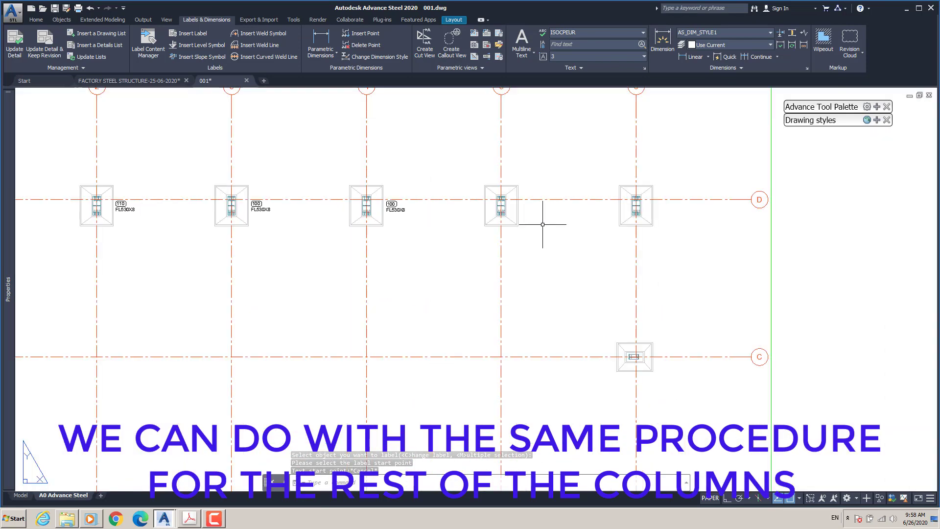
pyautogui.press('Return')
pyautogui.scroll(6, 502, 209)
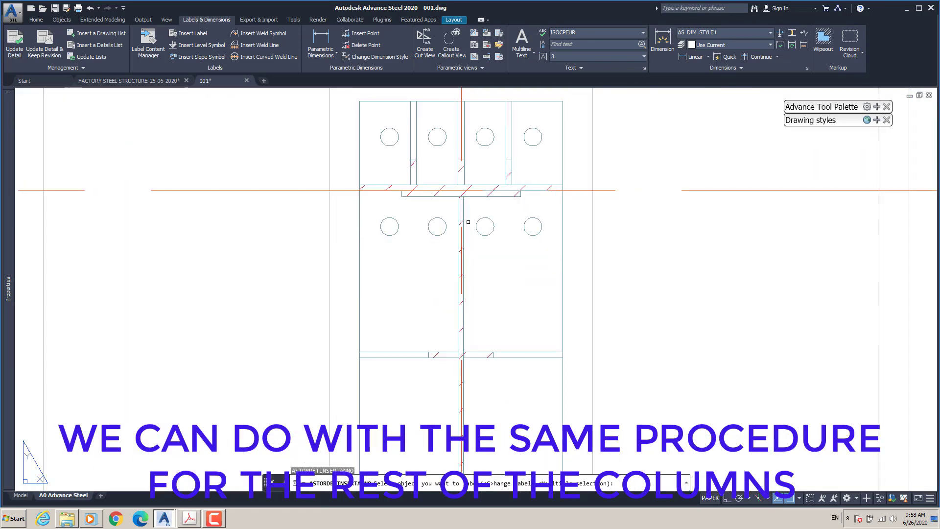
pyautogui.click(462, 225)
pyautogui.click(464, 235)
pyautogui.scroll(-5, 464, 235)
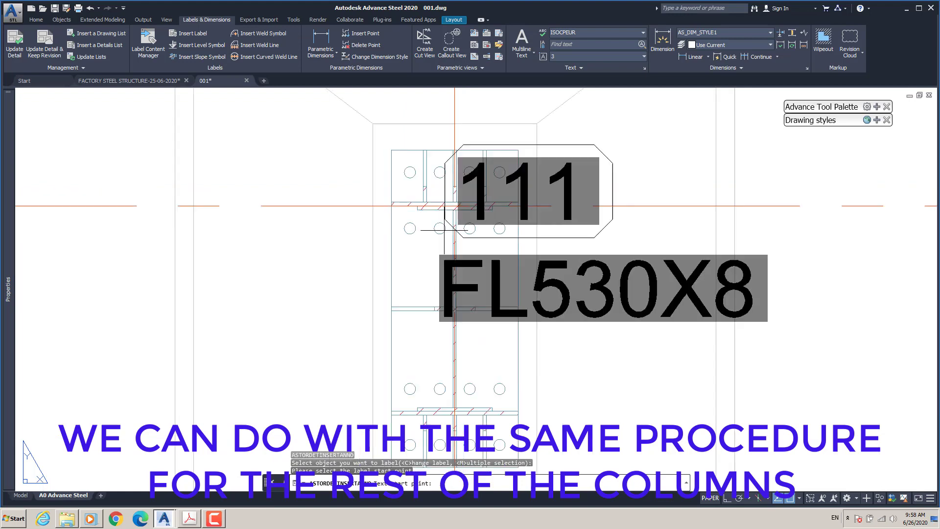
pyautogui.click(585, 261)
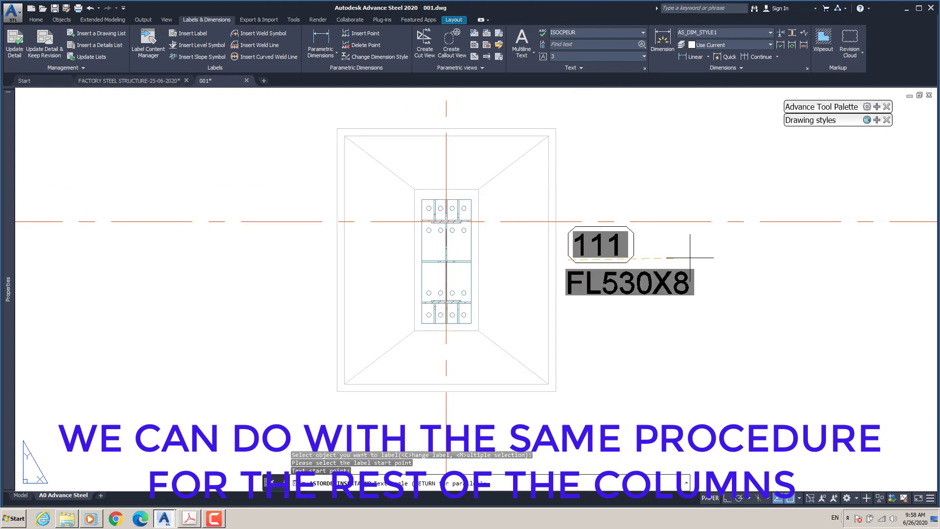
pyautogui.press('Return')
pyautogui.scroll(-6, 494, 275)
# Add a horizontal 112 FL530X8 label beside the last row D column.
pyautogui.press('Return')
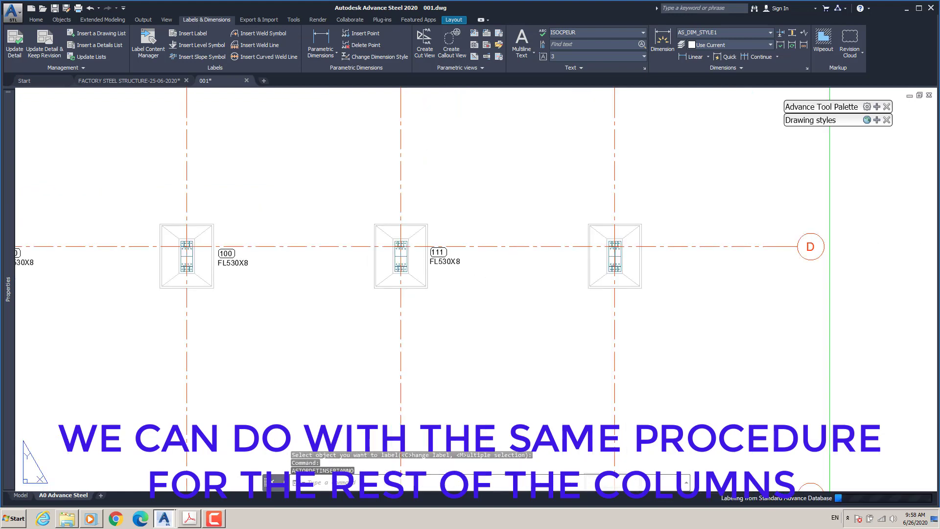
pyautogui.scroll(8, 615, 247)
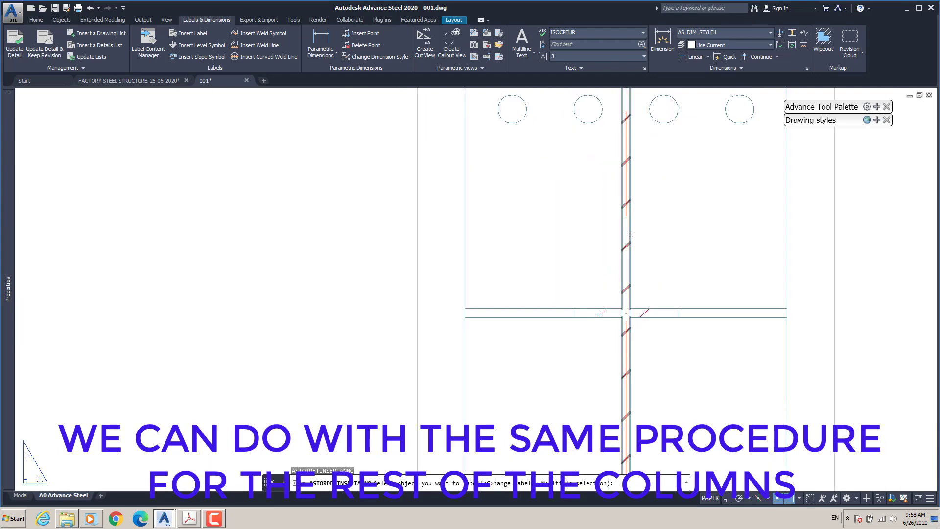
pyautogui.click(630, 234)
pyautogui.scroll(-8, 442, 260)
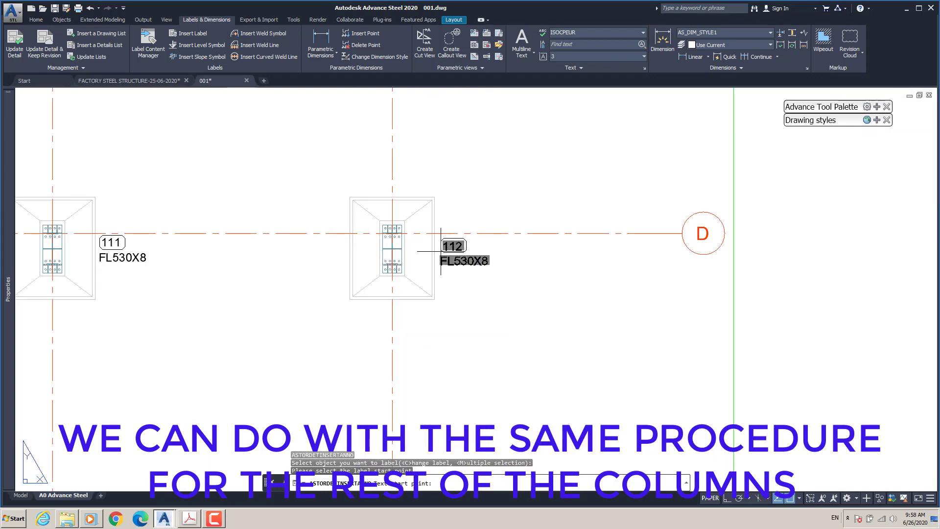
pyautogui.click(440, 250)
pyautogui.press('Return')
pyautogui.scroll(-8, 386, 218)
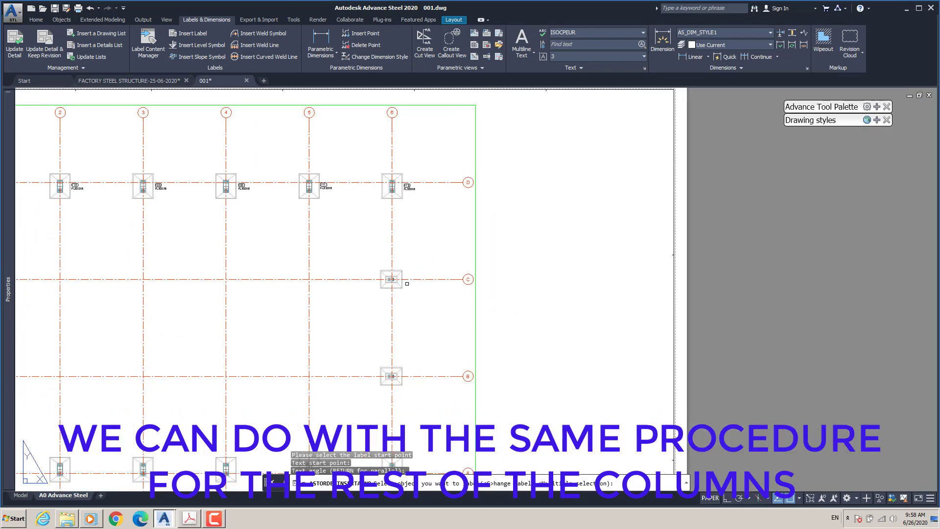
pyautogui.scroll(8, 406, 284)
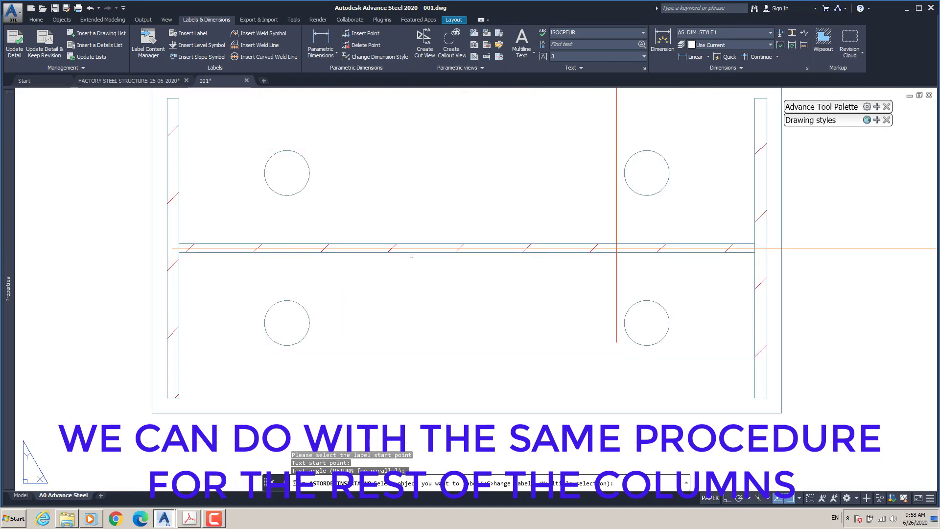
# Label the axis 6 row C column 104 FL384X6 below its base.
pyautogui.click(412, 254)
pyautogui.scroll(-6, 420, 252)
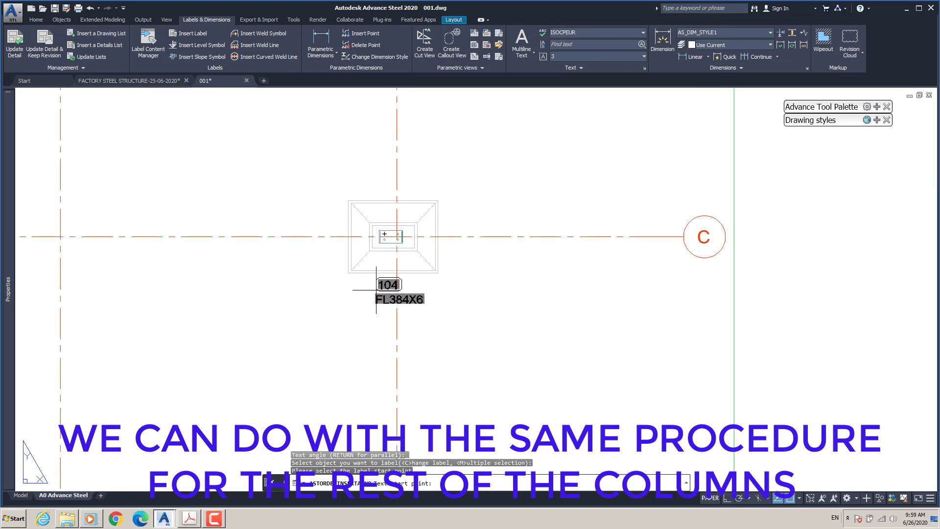
pyautogui.click(365, 291)
pyautogui.press('Return')
pyautogui.scroll(-6, 457, 277)
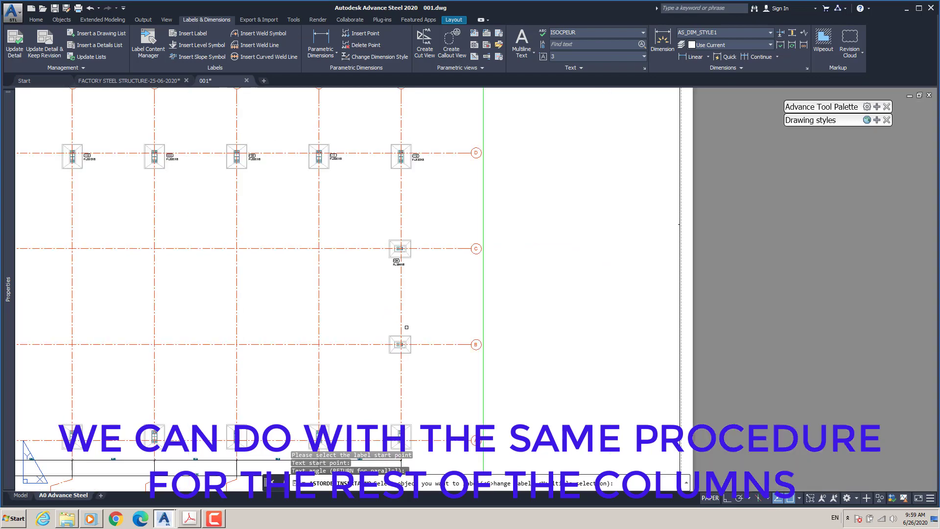
pyautogui.scroll(8, 403, 347)
pyautogui.scroll(6, 402, 347)
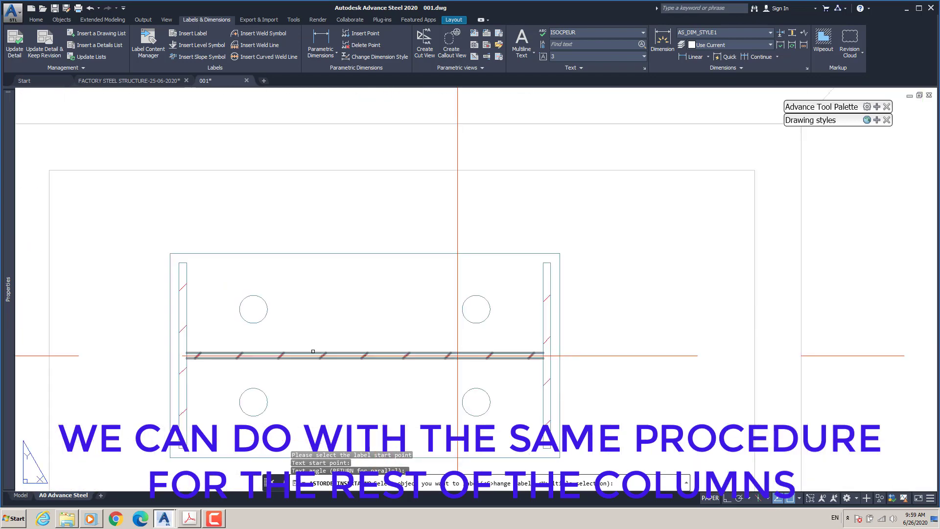
# Place a horizontal 105 / FL384X6 label just above the axis B column base plate.
pyautogui.click(315, 351)
pyautogui.click(315, 351)
pyautogui.scroll(-10, 314, 348)
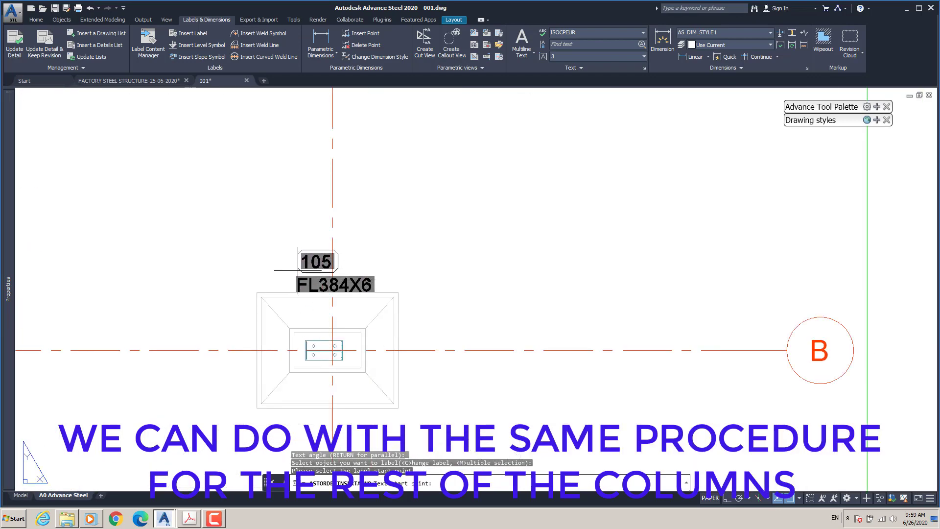
pyautogui.click(290, 265)
pyautogui.press('Return')
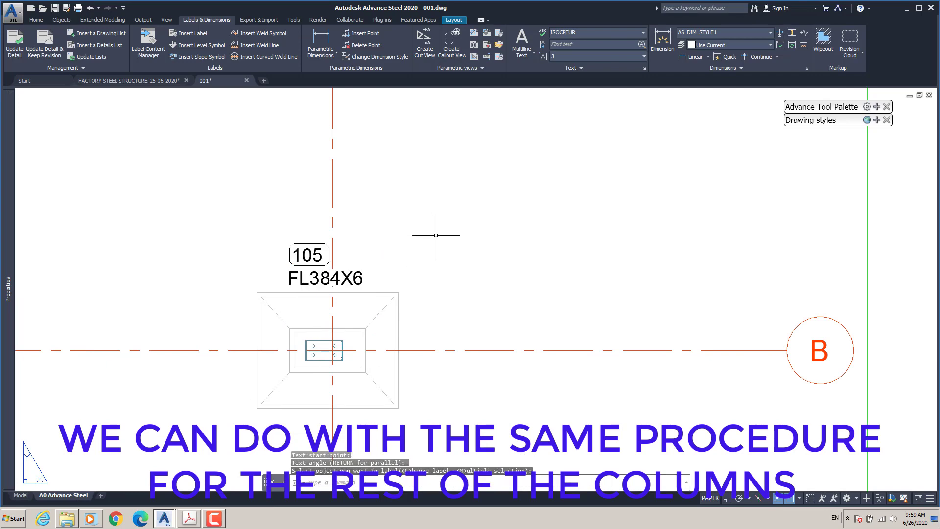
pyautogui.scroll(-9, 427, 287)
pyautogui.scroll(10, 424, 343)
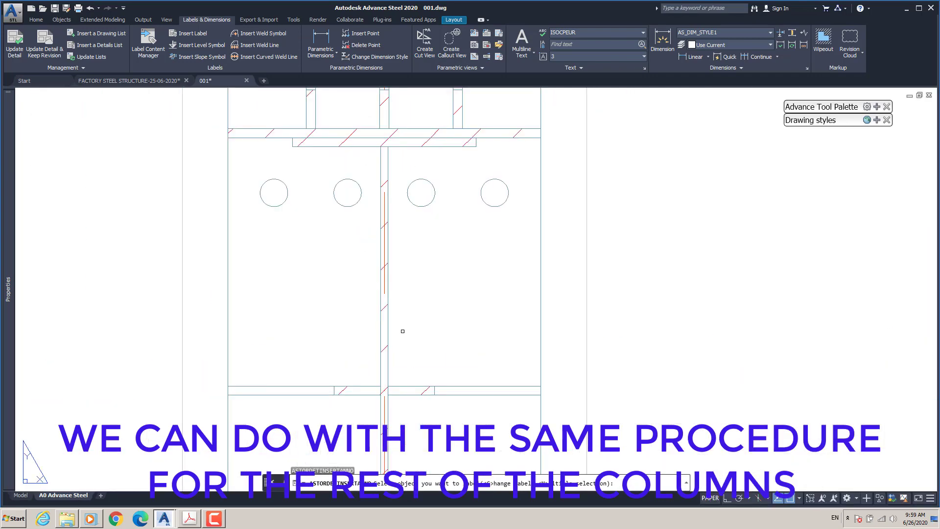
# Label the first remaining column base with horizontal 107 / FL530X8 text.
pyautogui.click(386, 323)
pyautogui.click(383, 319)
pyautogui.scroll(-10, 384, 303)
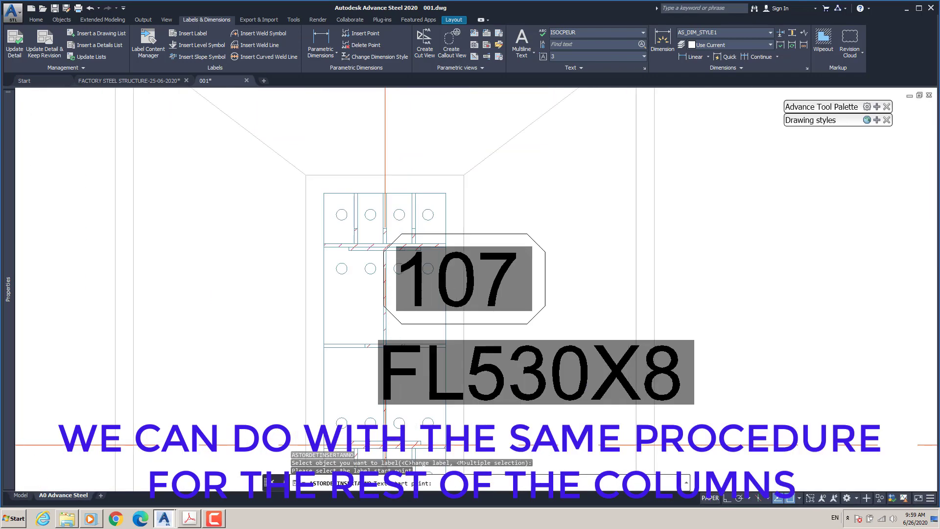
pyautogui.click(460, 319)
pyautogui.press('Return')
pyautogui.scroll(-8, 563, 309)
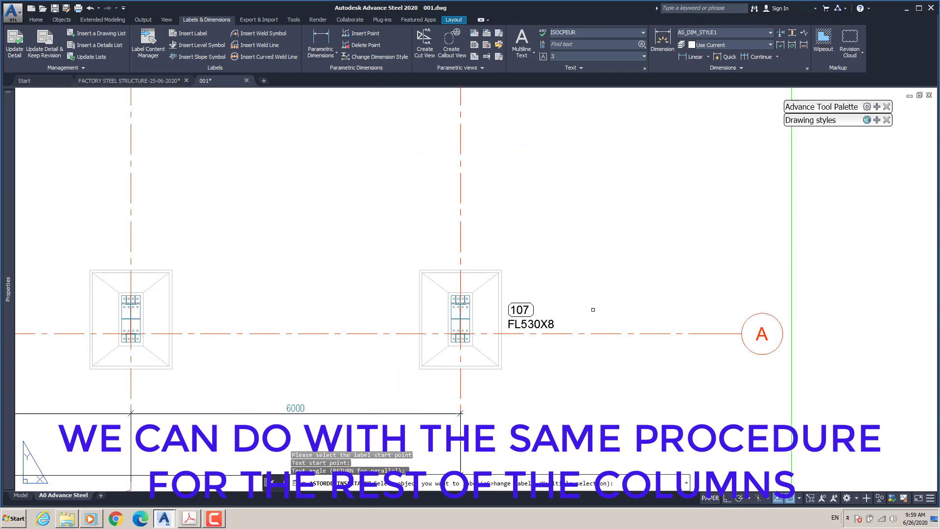
pyautogui.scroll(12, 472, 321)
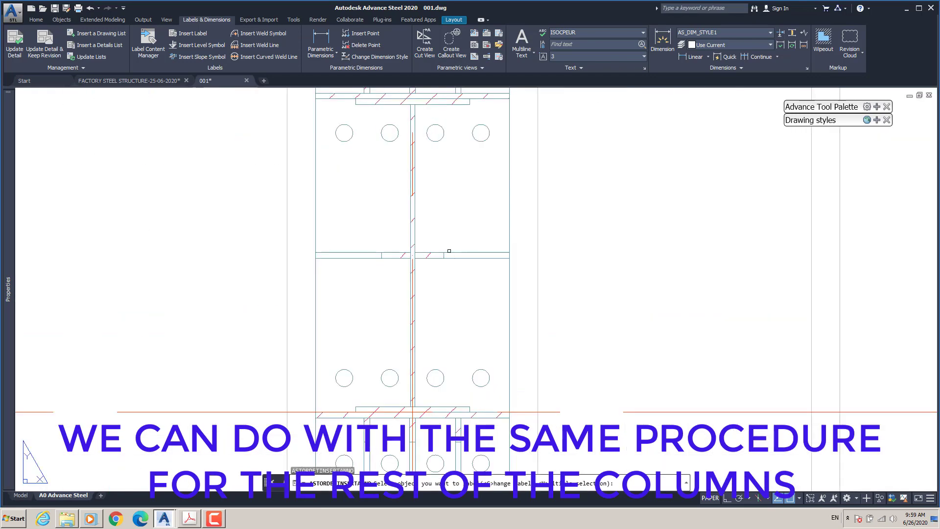
# Add a horizontal 113 / FL530X8 label beside the next column base.
pyautogui.click(414, 232)
pyautogui.scroll(-10, 411, 235)
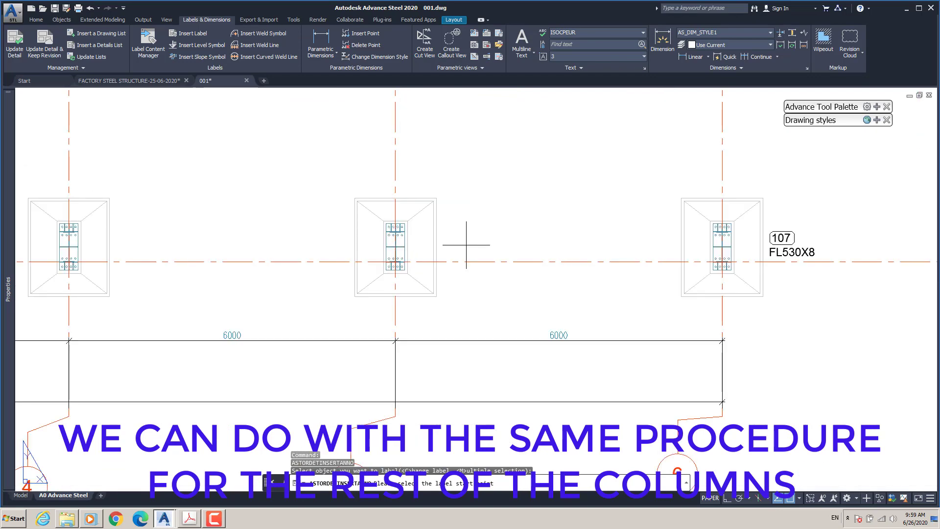
pyautogui.scroll(8, 395, 248)
pyautogui.scroll(8, 396, 249)
pyautogui.click(406, 199)
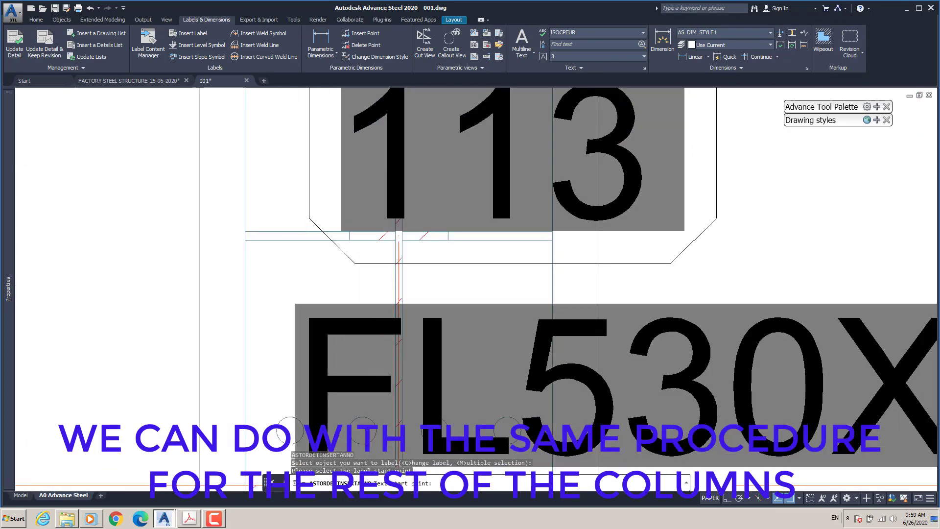
pyautogui.scroll(-8, 302, 256)
pyautogui.click(385, 248)
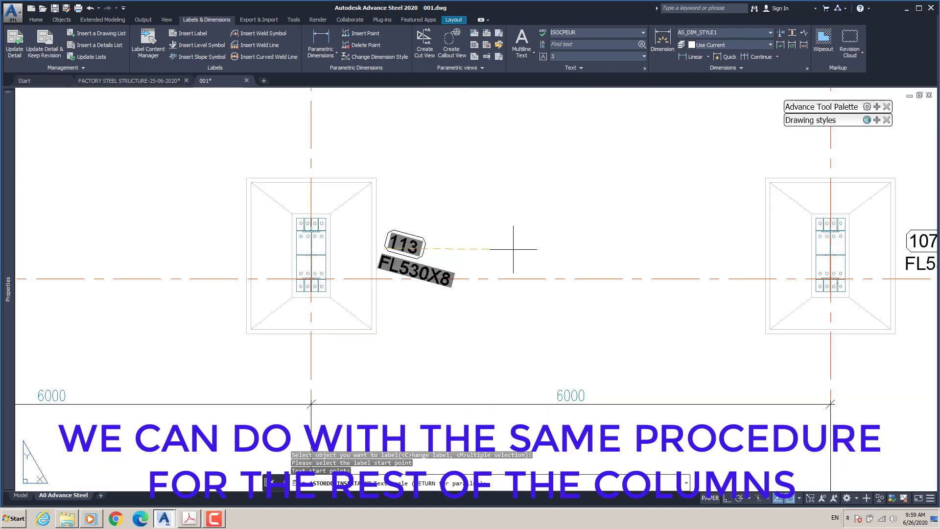
pyautogui.press('Return')
pyautogui.scroll(-4, 553, 260)
pyautogui.scroll(9, 262, 256)
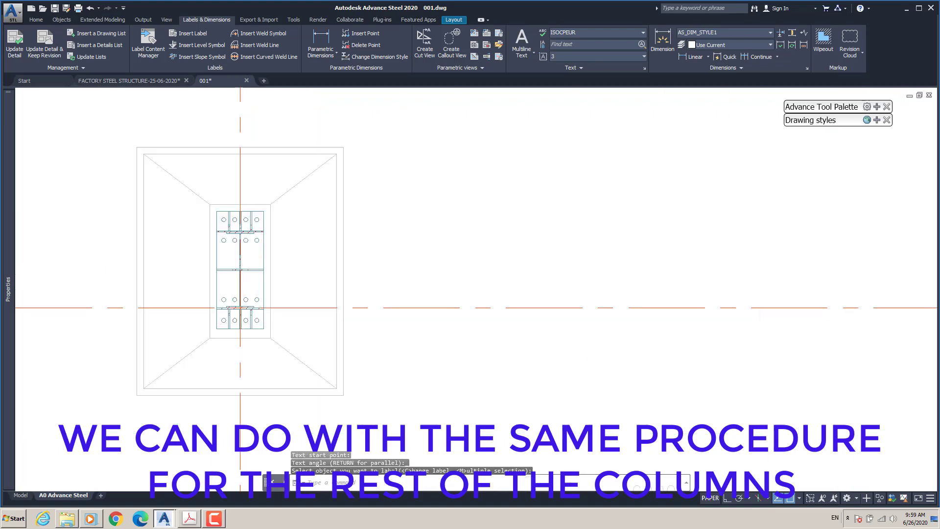
# Cancel the unwanted %Name label on column 4 and restart the labelling command.
pyautogui.click(214, 270)
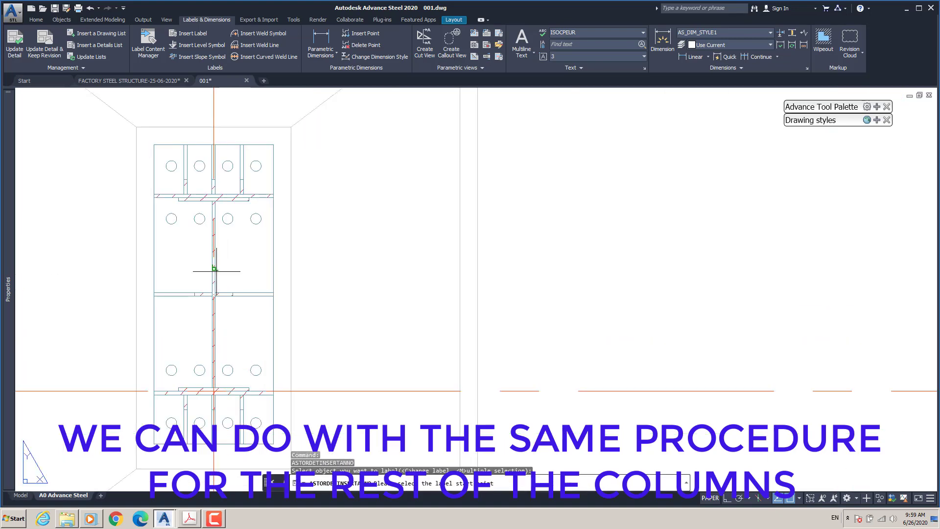
pyautogui.scroll(-5, 216, 273)
pyautogui.press('Escape')
pyautogui.scroll(5, 238, 270)
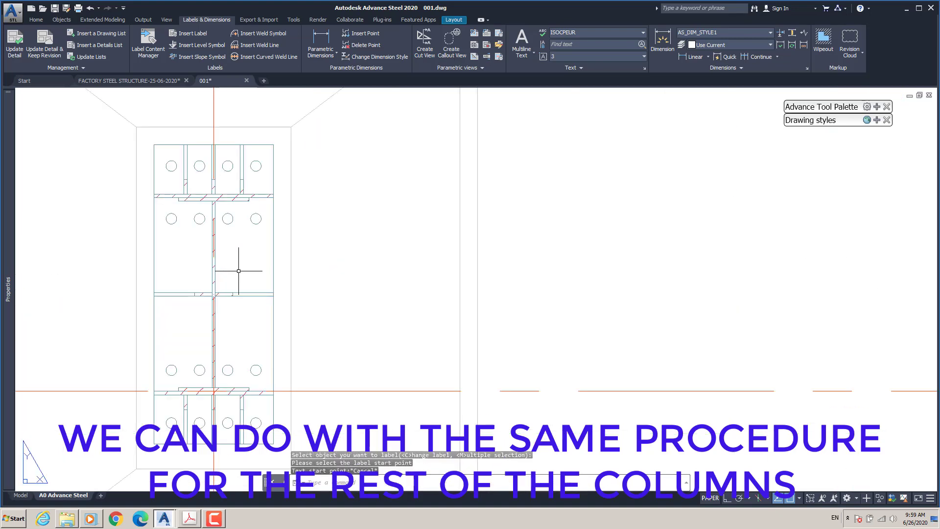
pyautogui.scroll(-5, 291, 270)
pyautogui.scroll(5, 315, 273)
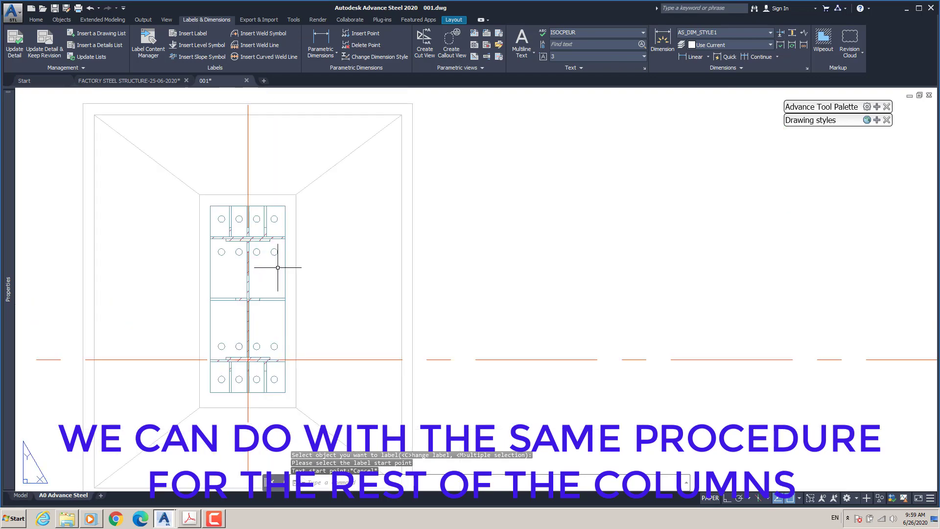
pyautogui.press('Return')
pyautogui.scroll(5, 246, 266)
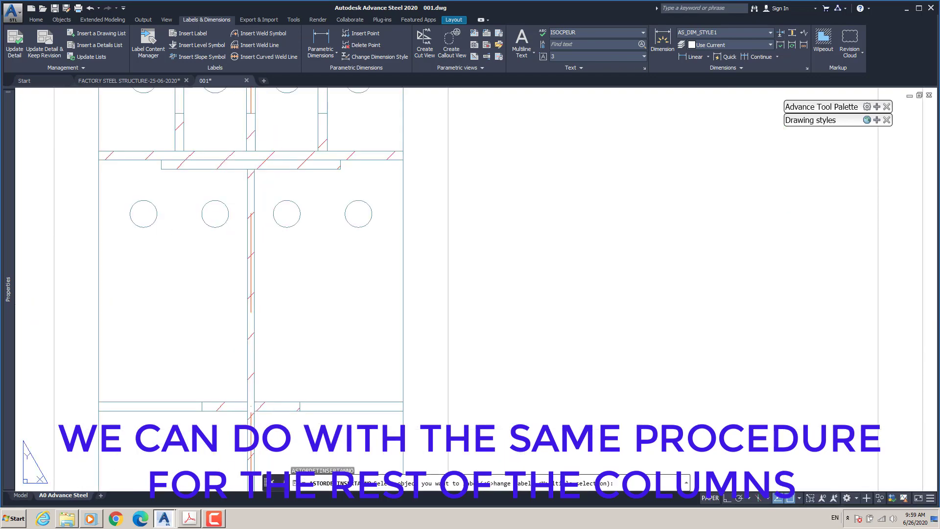
# Label the next two column bases with horizontal 101 / FL530X8 text.
pyautogui.click(256, 319)
pyautogui.scroll(-5, 254, 319)
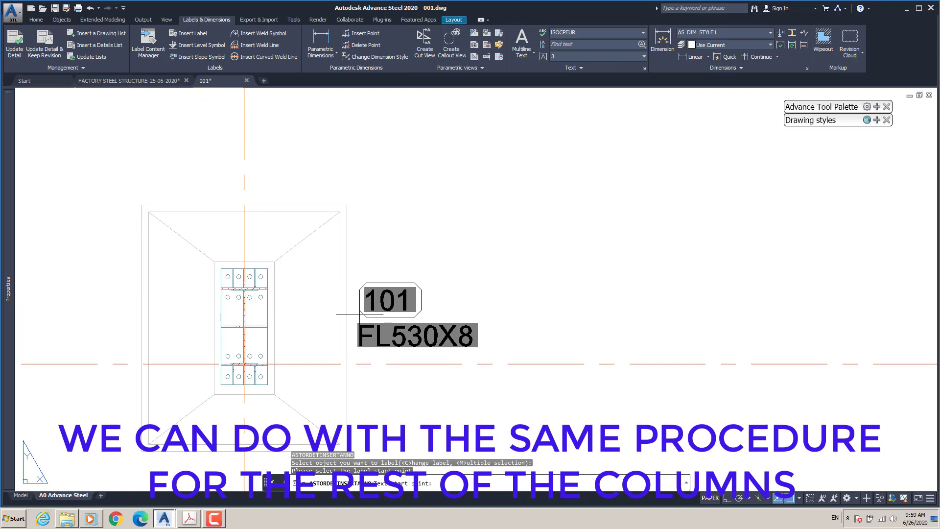
pyautogui.click(361, 314)
pyautogui.press('Return')
pyautogui.scroll(-4, 551, 313)
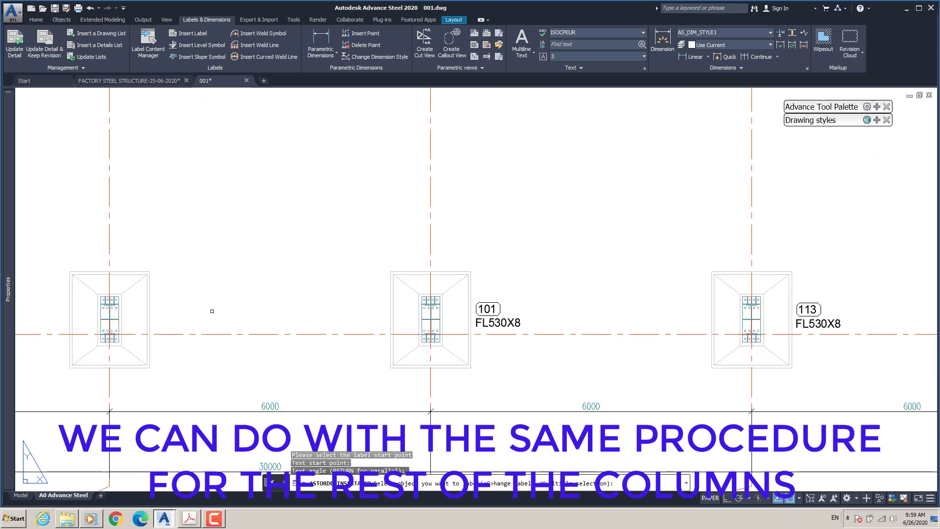
pyautogui.scroll(12, 107, 313)
pyautogui.click(142, 348)
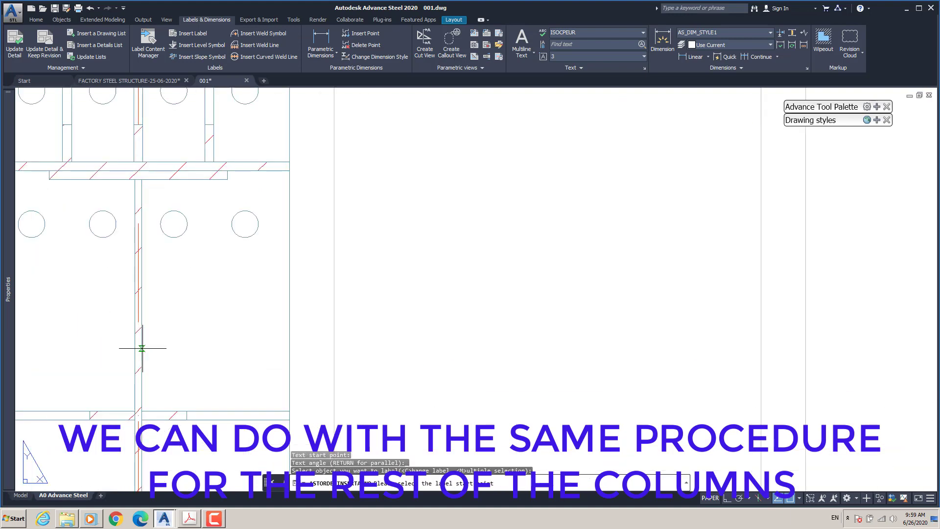
pyautogui.scroll(-5, 139, 346)
pyautogui.click(341, 352)
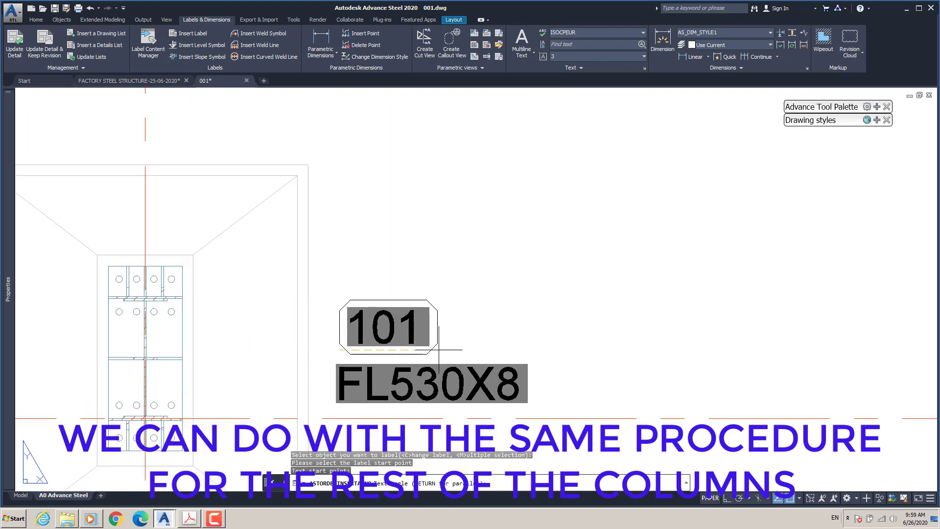
pyautogui.click(553, 350)
pyautogui.scroll(-5, 571, 354)
pyautogui.moveTo(66, 356); pyautogui.dragTo(157, 355, button='middle')
pyautogui.scroll(8, 227, 360)
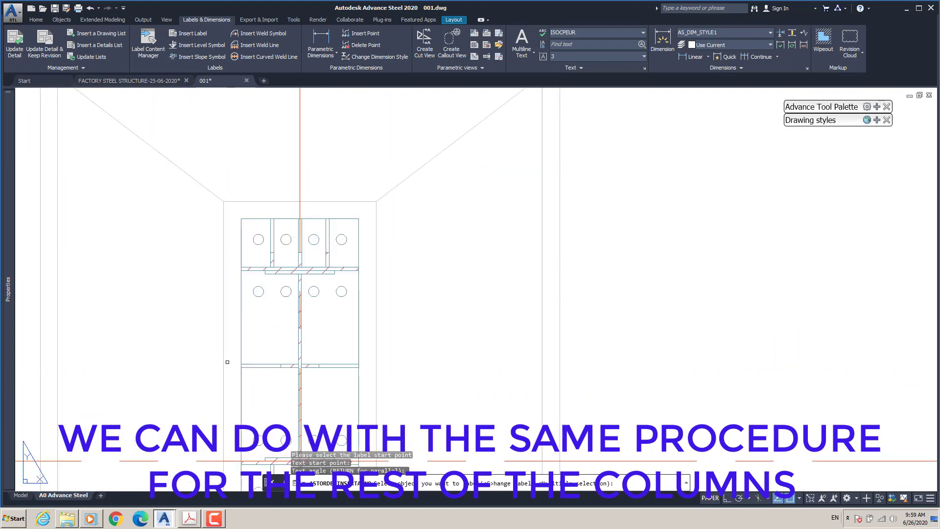
pyautogui.scroll(5, 301, 355)
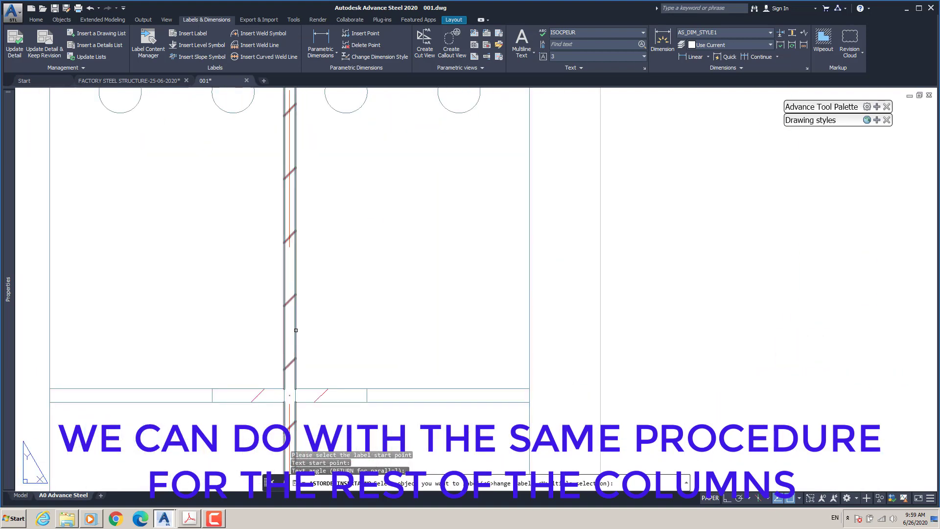
# Place a horizontal 108 / FL530X8 label beside its column base.
pyautogui.click(295, 326)
pyautogui.click(295, 321)
pyautogui.scroll(-5, 247, 315)
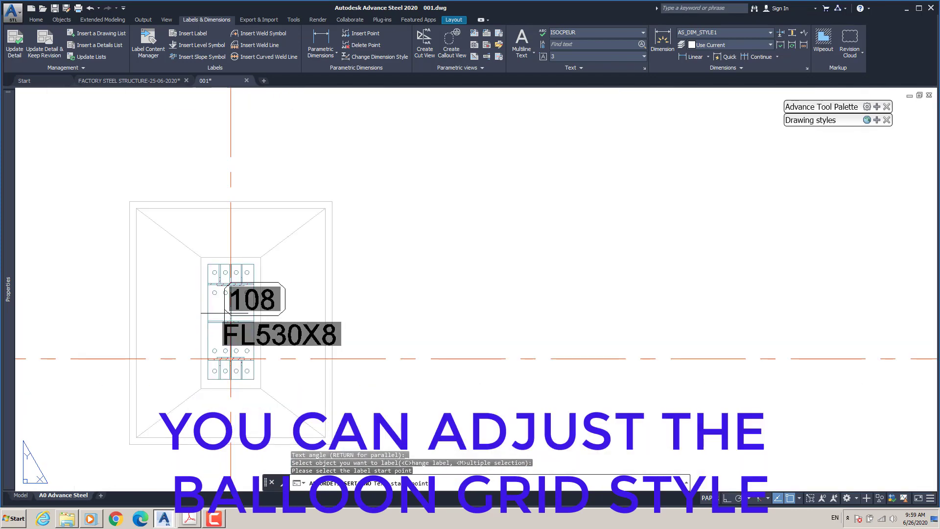
pyautogui.click(356, 310)
pyautogui.click(458, 309)
pyautogui.scroll(-5, 458, 310)
pyautogui.scroll(8, 367, 318)
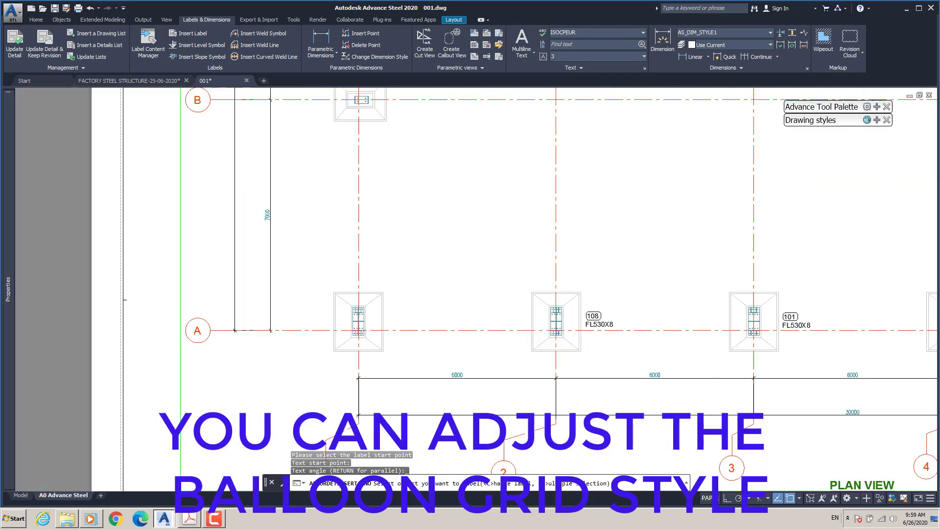
# Place a horizontal 106 / FL530X8 label beside its column base.
pyautogui.click(326, 339)
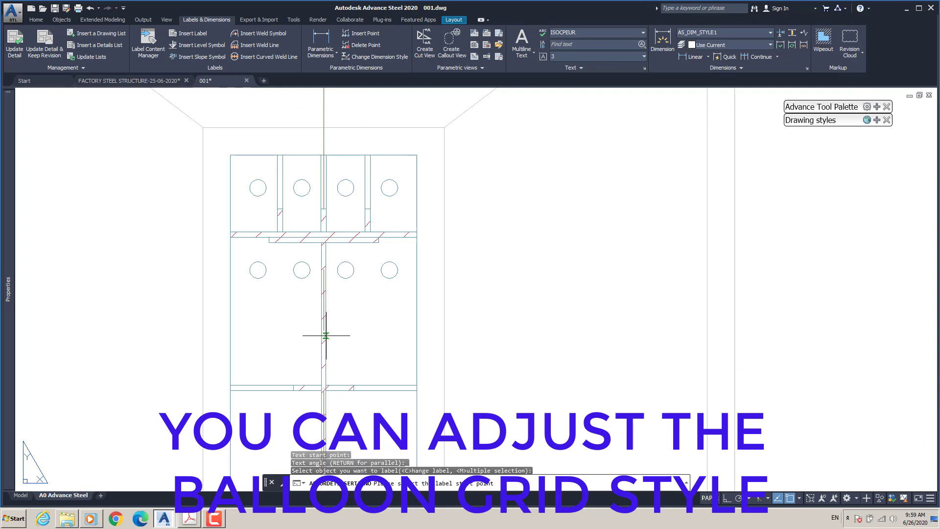
pyautogui.click(325, 336)
pyautogui.scroll(-8, 306, 336)
pyautogui.click(384, 338)
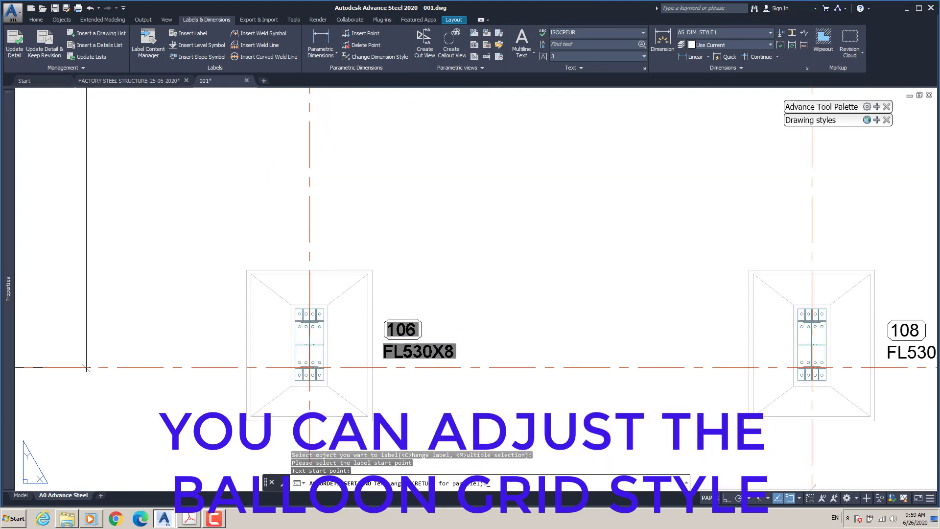
pyautogui.click(455, 341)
pyautogui.scroll(-5, 455, 340)
pyautogui.scroll(8, 332, 219)
pyautogui.scroll(10, 332, 219)
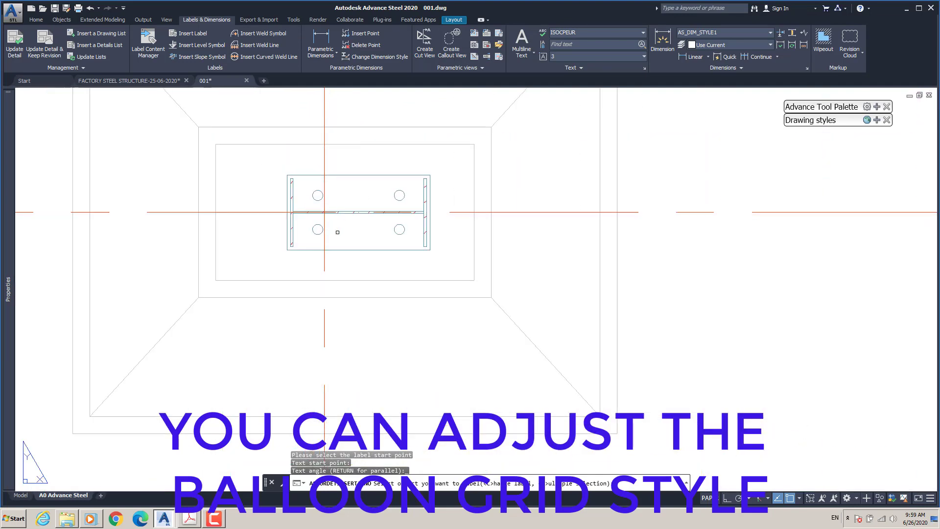
# Label the column web plate with horizontal 102 / FL384X6 text.
pyautogui.click(346, 206)
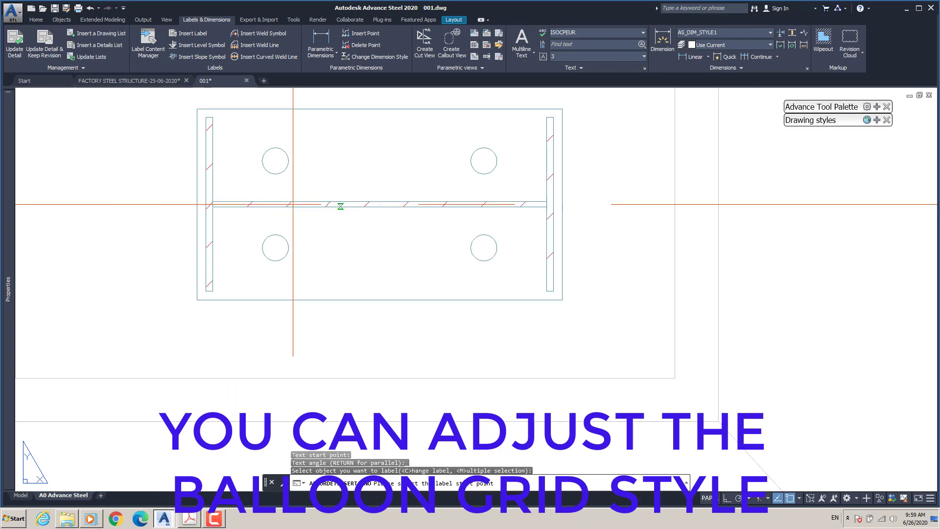
pyautogui.click(340, 206)
pyautogui.scroll(-6, 337, 208)
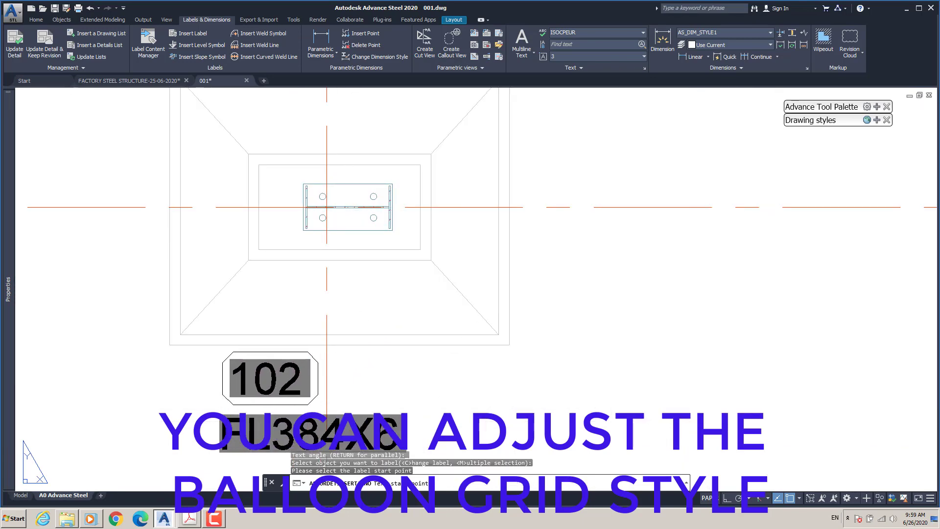
pyautogui.click(329, 382)
pyautogui.scroll(-6, 331, 382)
pyautogui.click(387, 384)
pyautogui.scroll(-6, 375, 387)
pyautogui.scroll(8, 364, 287)
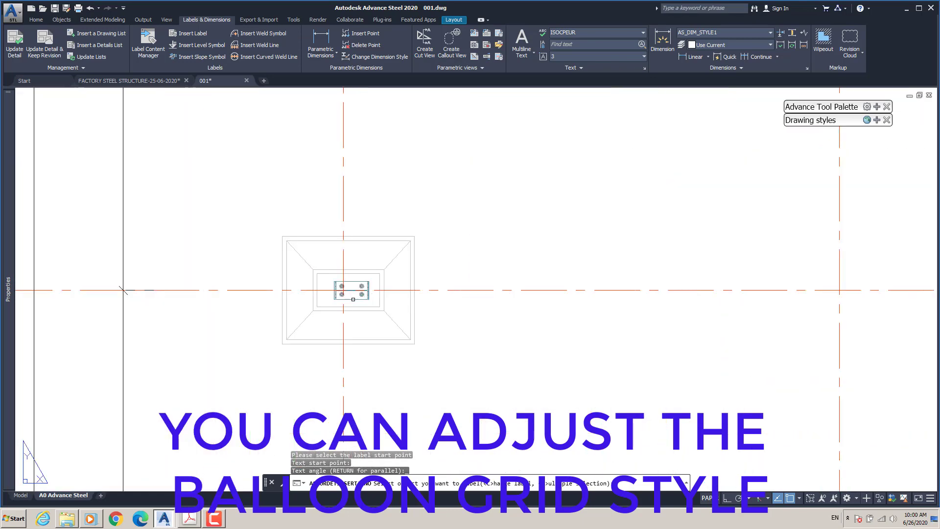
pyautogui.scroll(8, 353, 299)
# Place the horizontal 103 / FL384X6 label below the last column base.
pyautogui.click(383, 203)
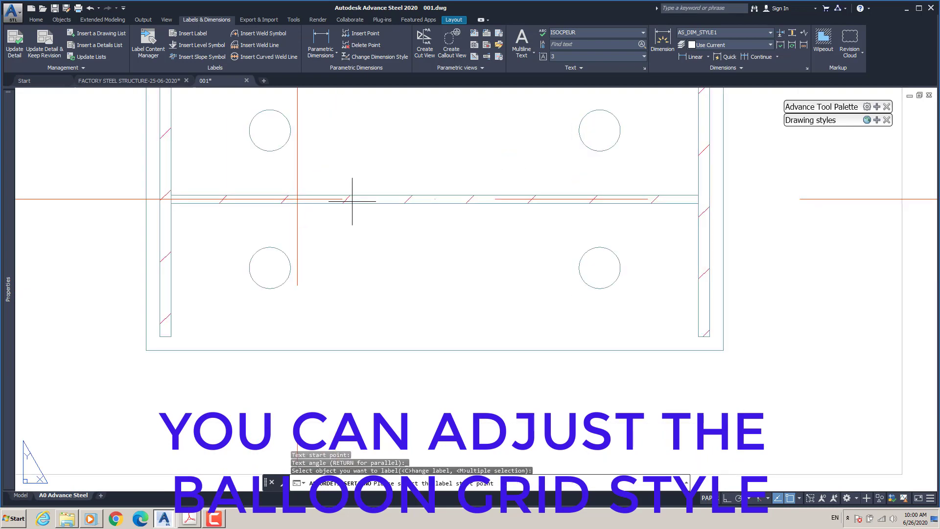
pyautogui.scroll(-7, 357, 200)
pyautogui.scroll(5, 342, 186)
pyautogui.scroll(-5, 329, 196)
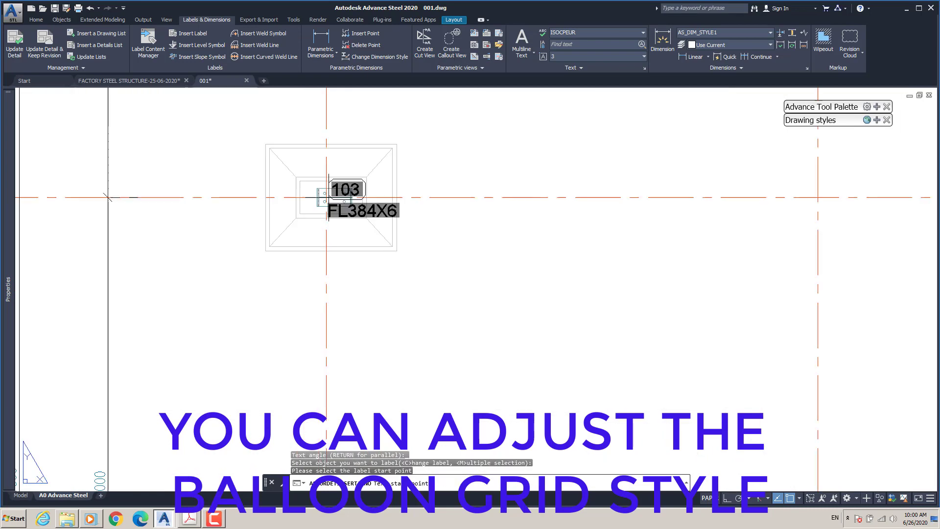
pyautogui.click(301, 270)
pyautogui.click(408, 268)
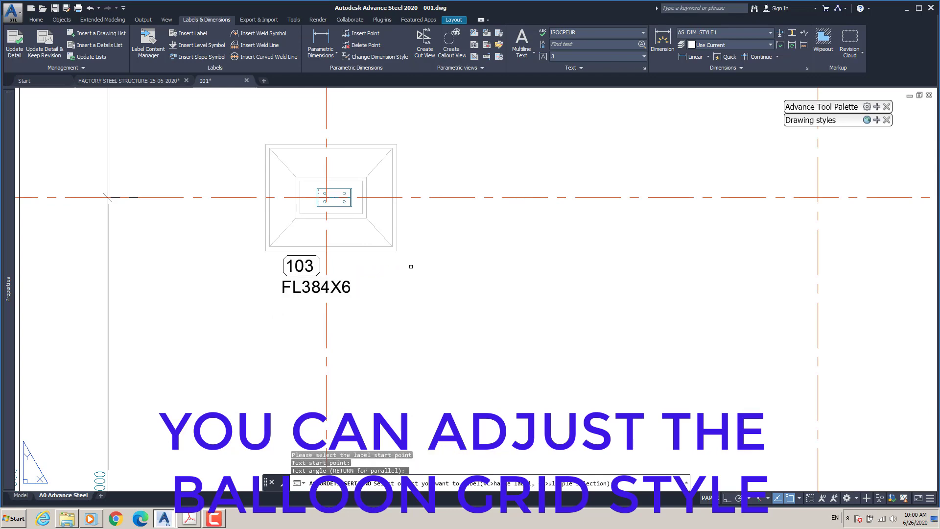
pyautogui.scroll(-6, 342, 290)
pyautogui.scroll(-2, 379, 299)
pyautogui.moveTo(379, 299); pyautogui.dragTo(375, 287, button='middle')
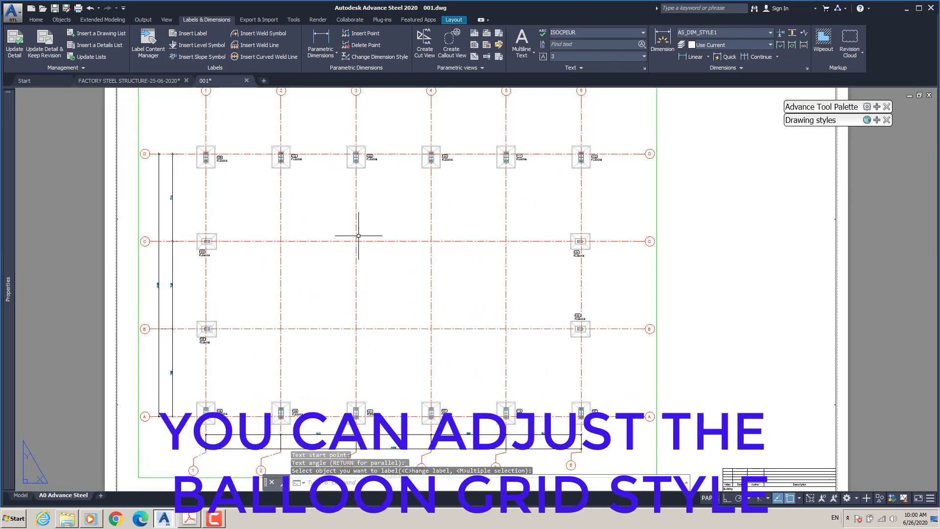
# Review the fully labelled 001 plan, then go to the FACTORY STEEL STRUCTURE model drawing.
pyautogui.scroll(-3, 373, 288)
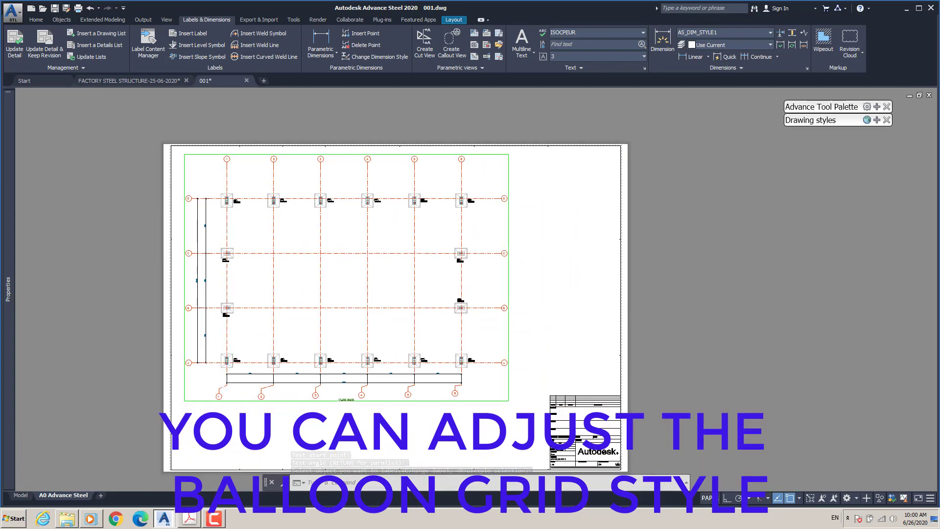
pyautogui.scroll(2, 379, 316)
pyautogui.moveTo(312, 296)
pyautogui.mouseDown(button='middle')
pyautogui.moveTo(358, 294)
pyautogui.moveTo(320, 278)
pyautogui.mouseUp(button='middle')
pyautogui.moveTo(353, 212); pyautogui.dragTo(358, 250, button='middle')
pyautogui.scroll(4, 359, 116)
pyautogui.scroll(-6, 357, 97)
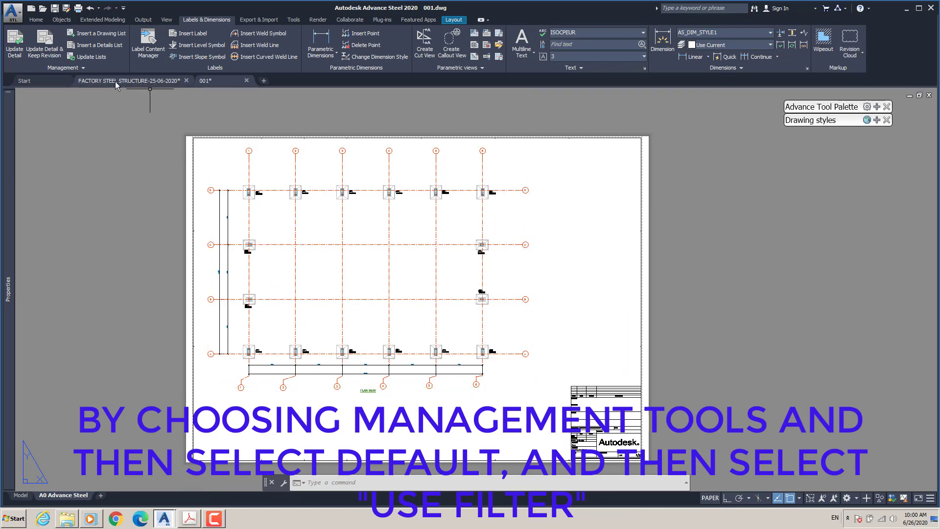
pyautogui.click(119, 81)
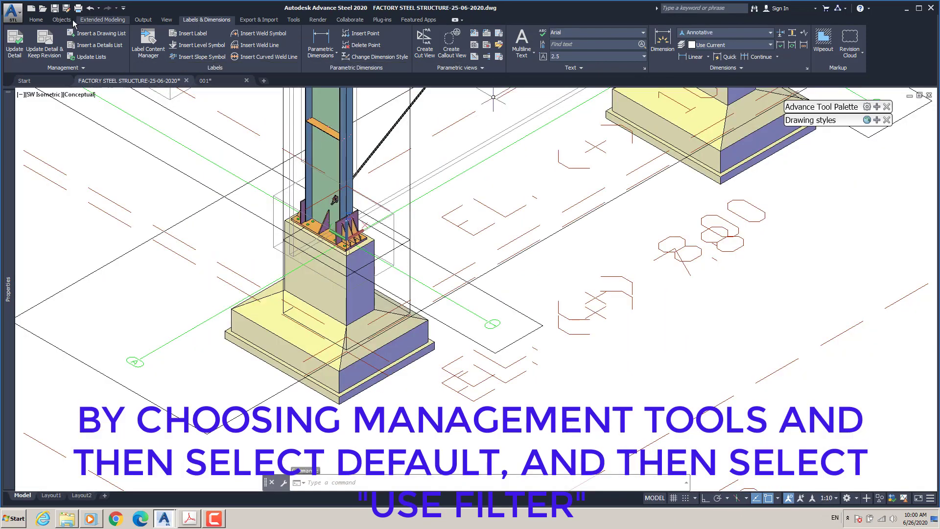
# Open the Management Tools Defaults page and filter the settings by 'BALL'.
pyautogui.click(38, 20)
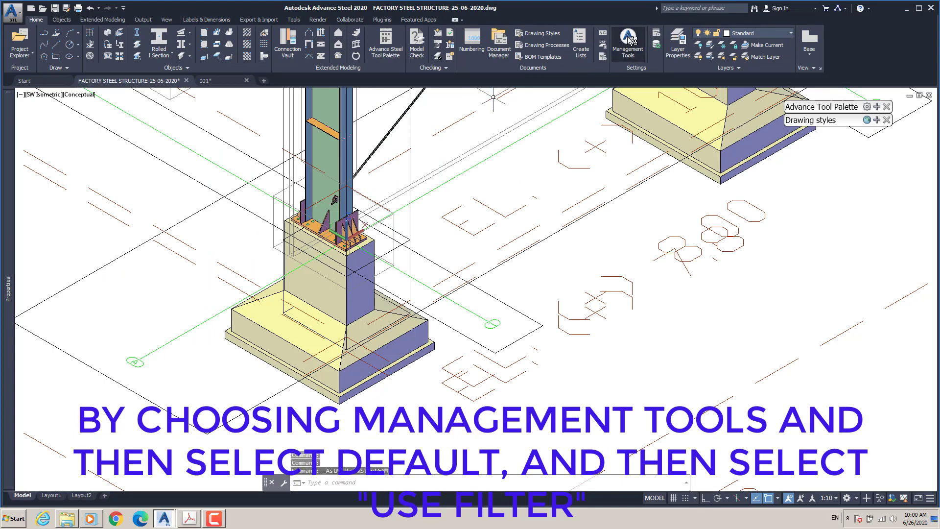
pyautogui.click(628, 38)
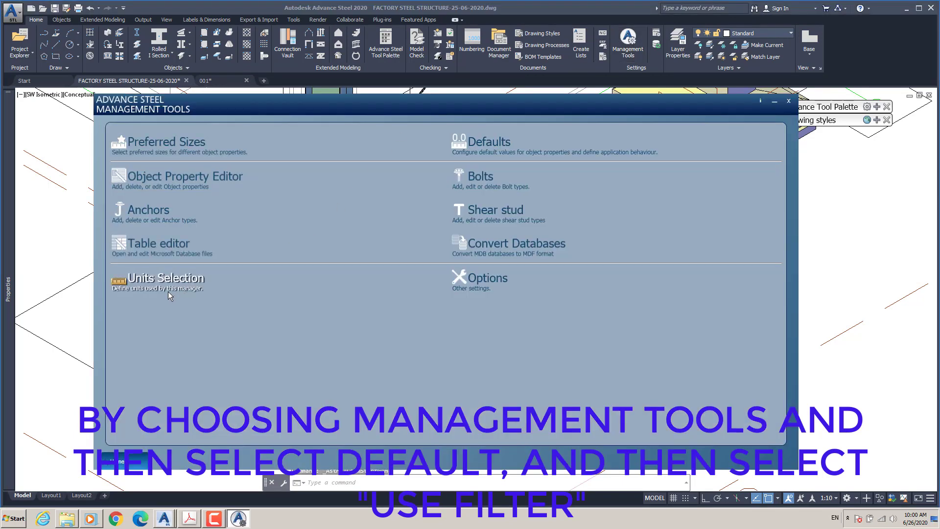
pyautogui.click(486, 149)
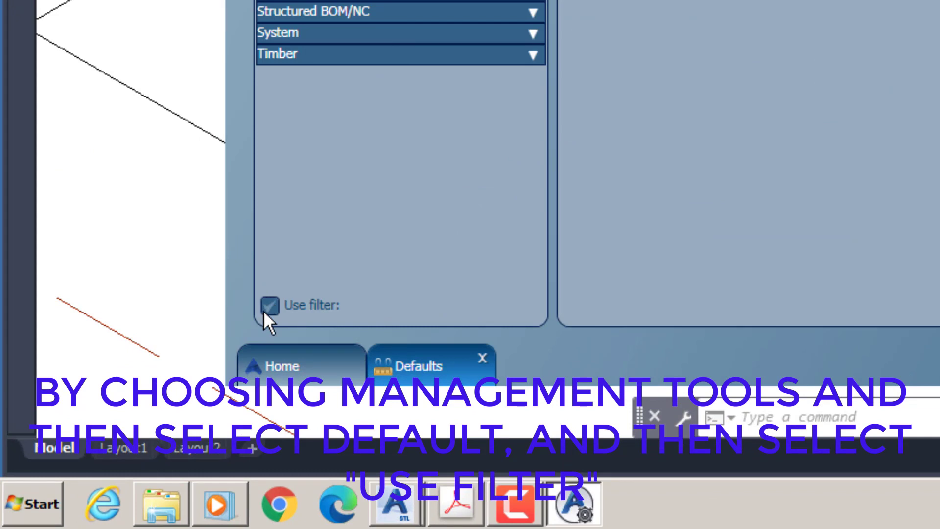
pyautogui.click(267, 307)
pyautogui.write('BA')
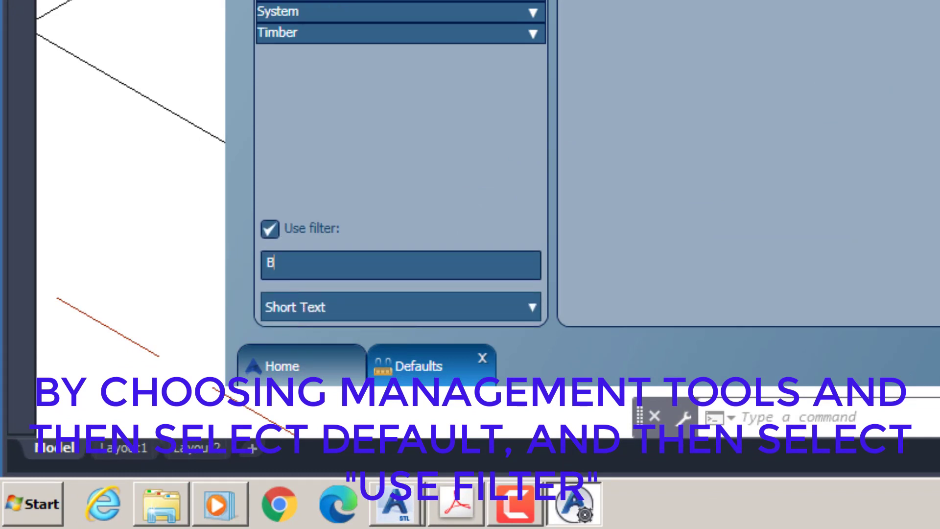
pyautogui.write('LL')
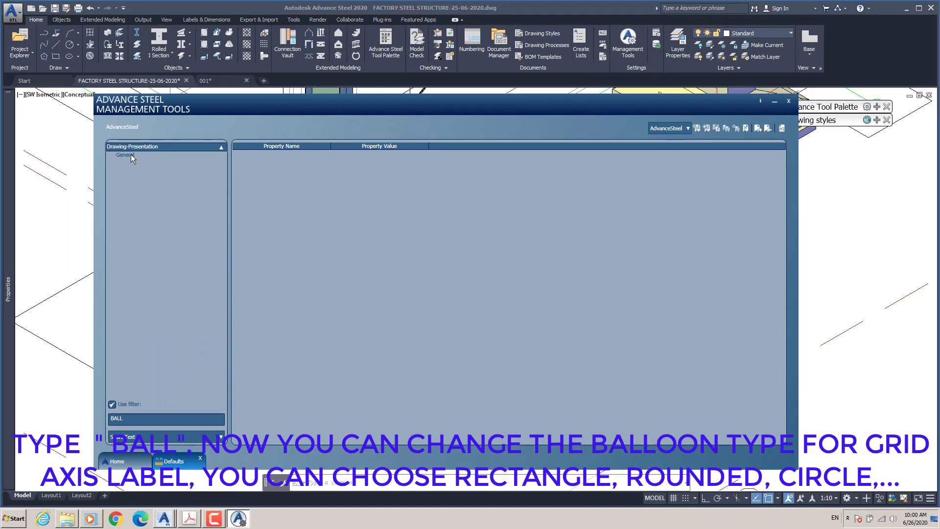
# In Drawing-Presentation General, review the grid balloon type options and leave it as Circle.
pyautogui.click(131, 154)
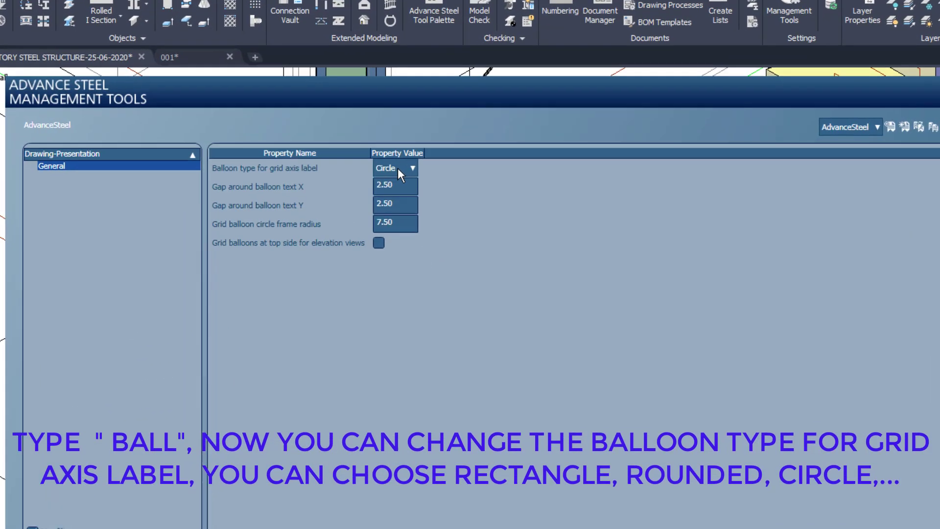
pyautogui.click(360, 156)
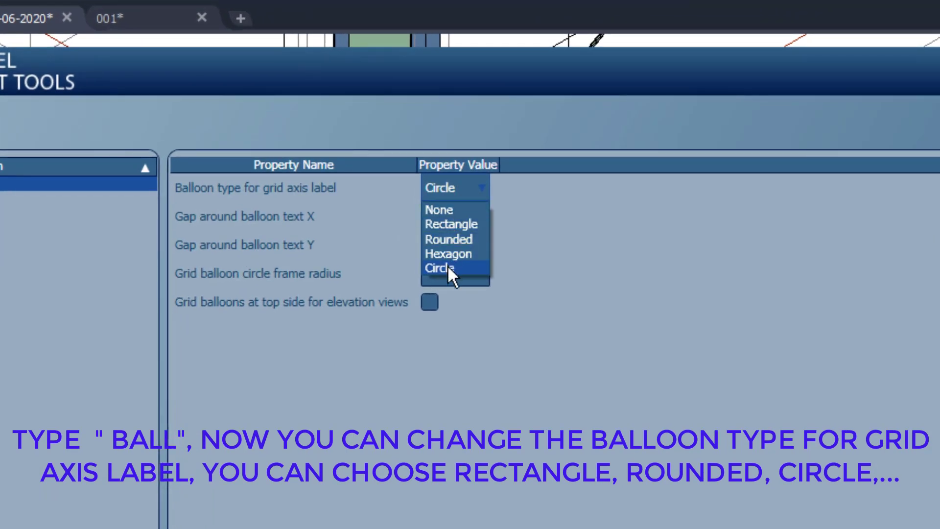
pyautogui.click(556, 213)
pyautogui.click(461, 186)
pyautogui.click(460, 186)
pyautogui.click(476, 186)
pyautogui.click(569, 240)
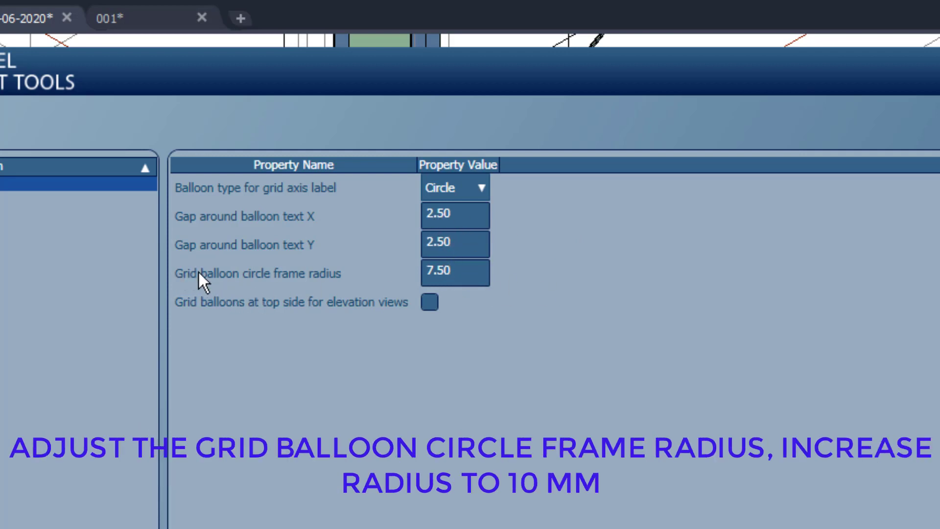
# Change the grid balloon circle frame radius from 7.50 to 10.
pyautogui.moveTo(278, 274)
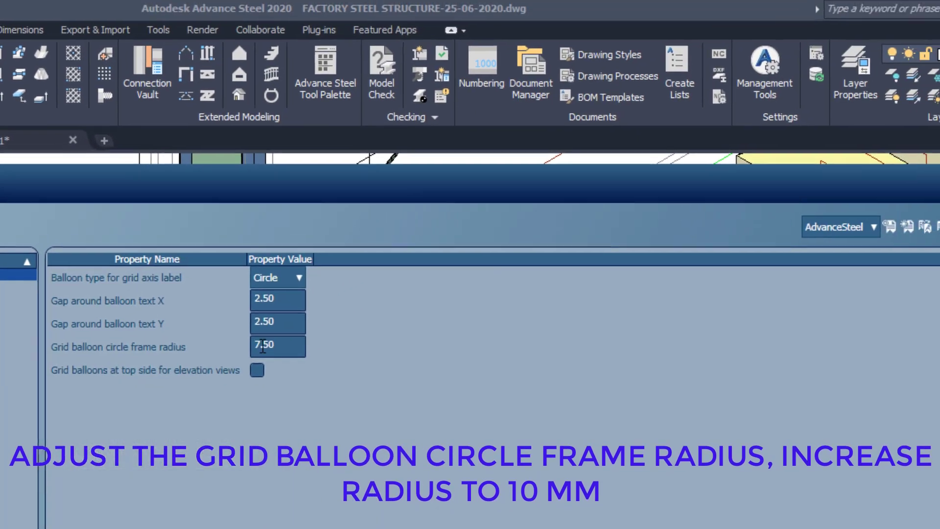
pyautogui.moveTo(466, 272); pyautogui.dragTo(366, 270)
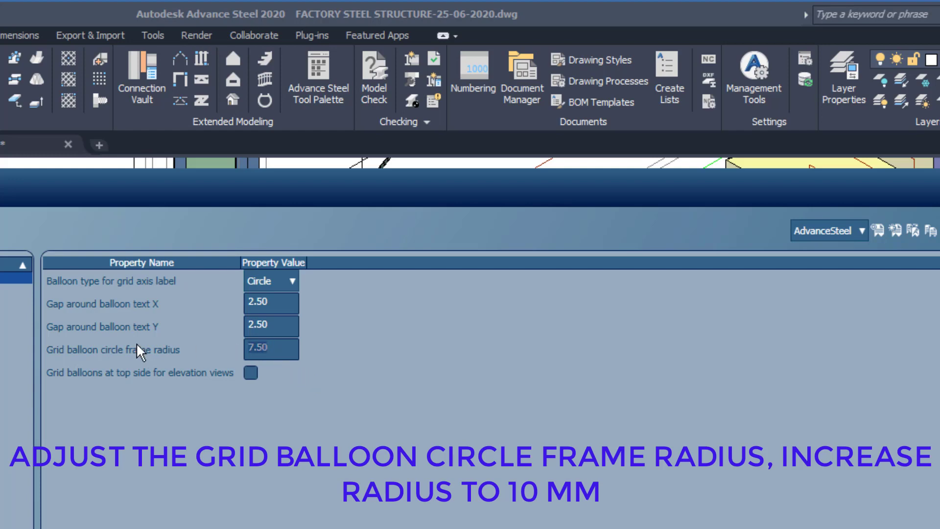
pyautogui.write('10')
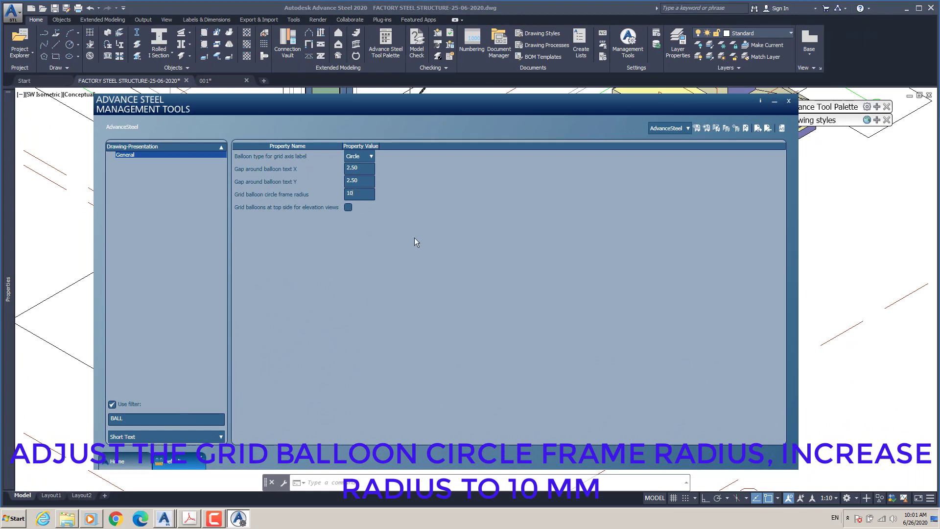
pyautogui.click(368, 181)
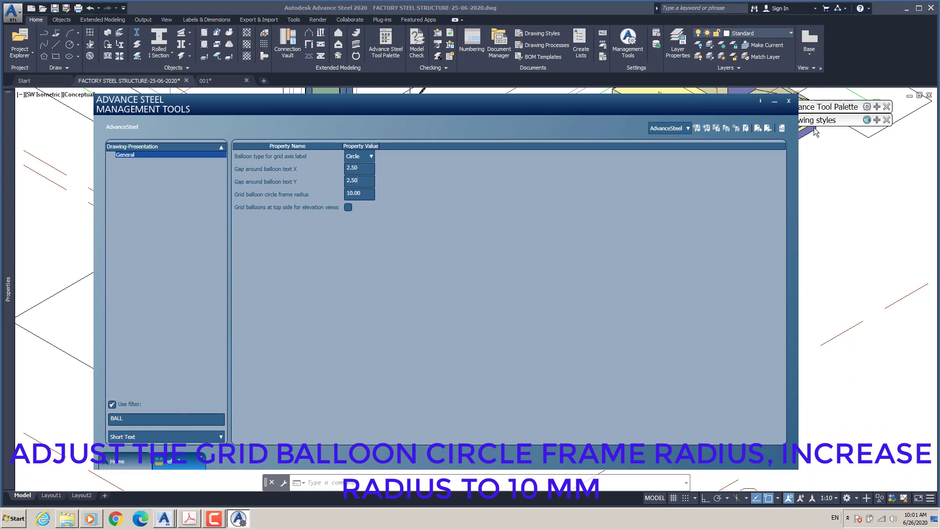
pyautogui.click(788, 103)
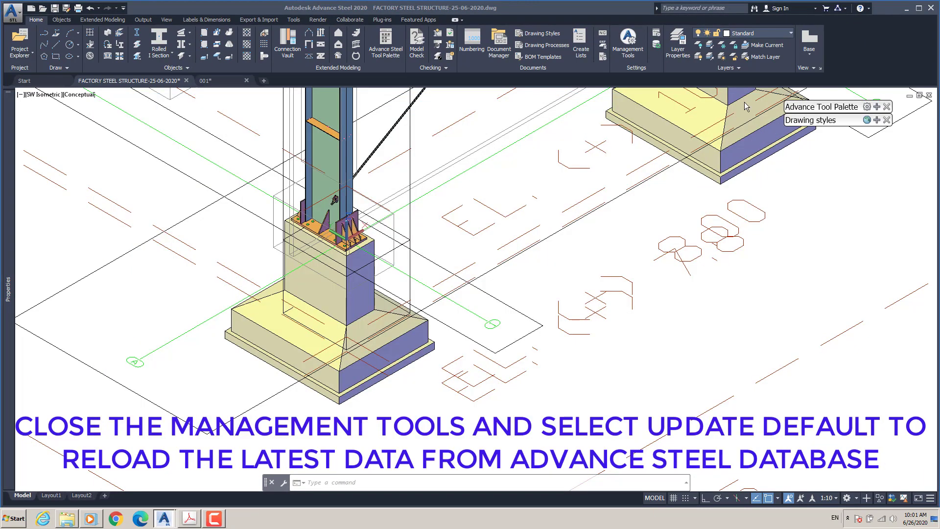
# Run Update Defaults to reload the settings, then return to the 001 plan drawing.
pyautogui.click(656, 47)
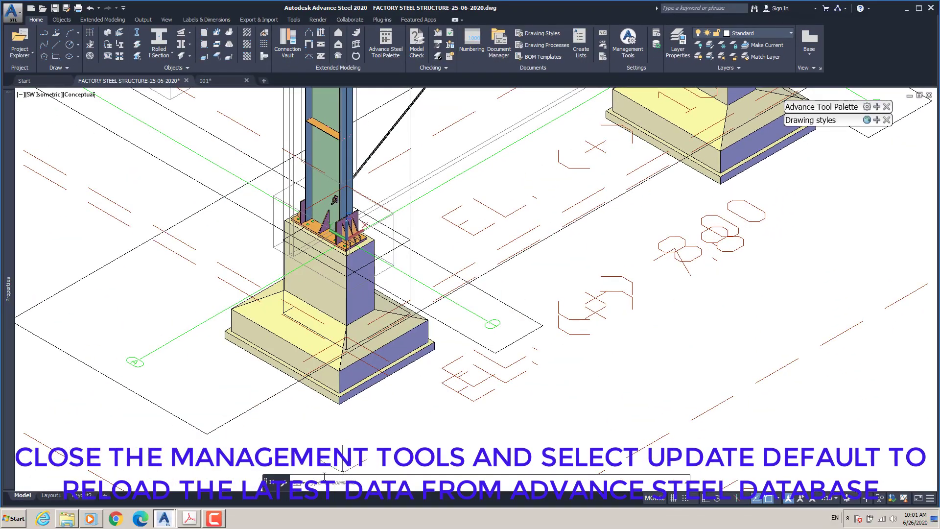
pyautogui.click(339, 443)
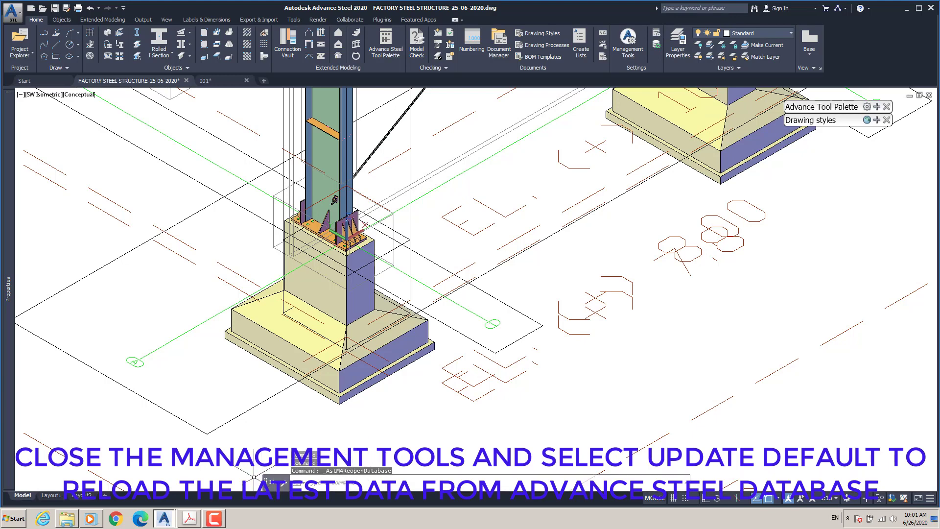
pyautogui.click(211, 80)
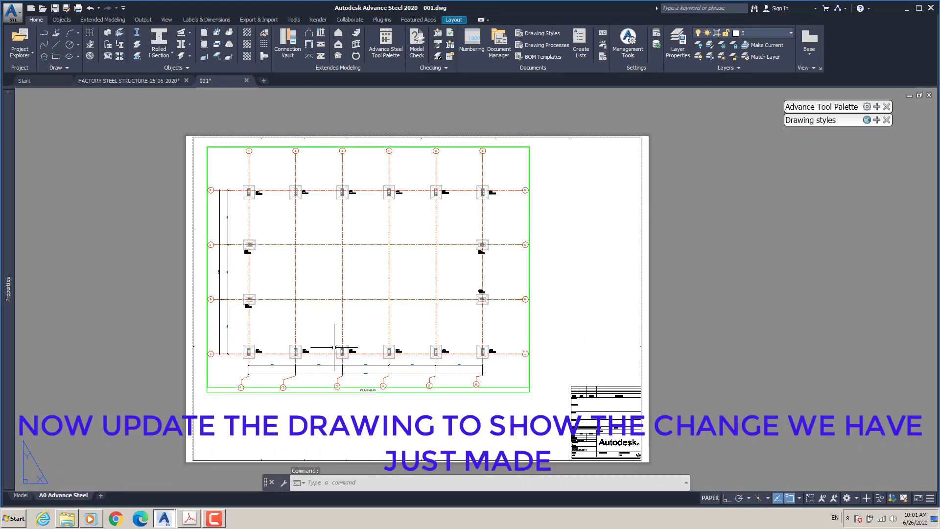
# Update the 001 plan detail view so the grid balloons redraw larger.
pyautogui.scroll(6, 473, 382)
pyautogui.moveTo(469, 381); pyautogui.dragTo(465, 371, button='middle')
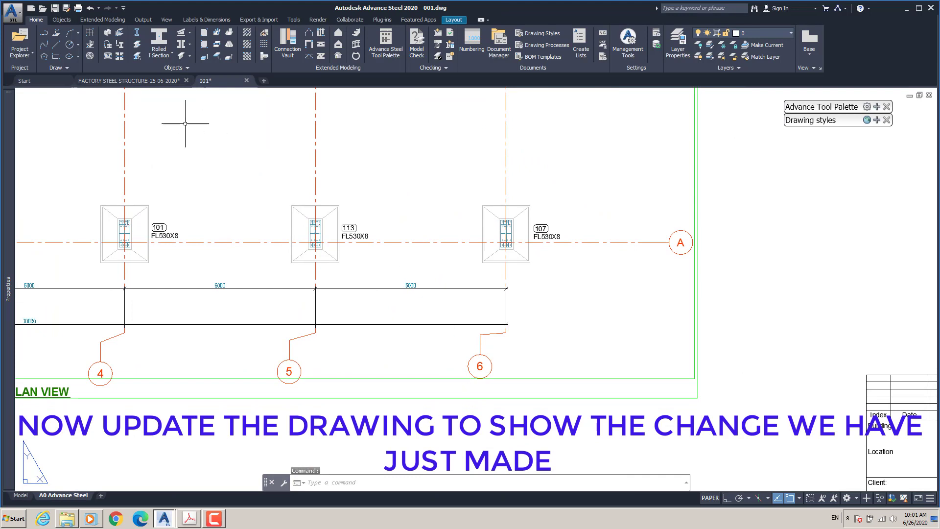
pyautogui.click(208, 19)
pyautogui.click(15, 41)
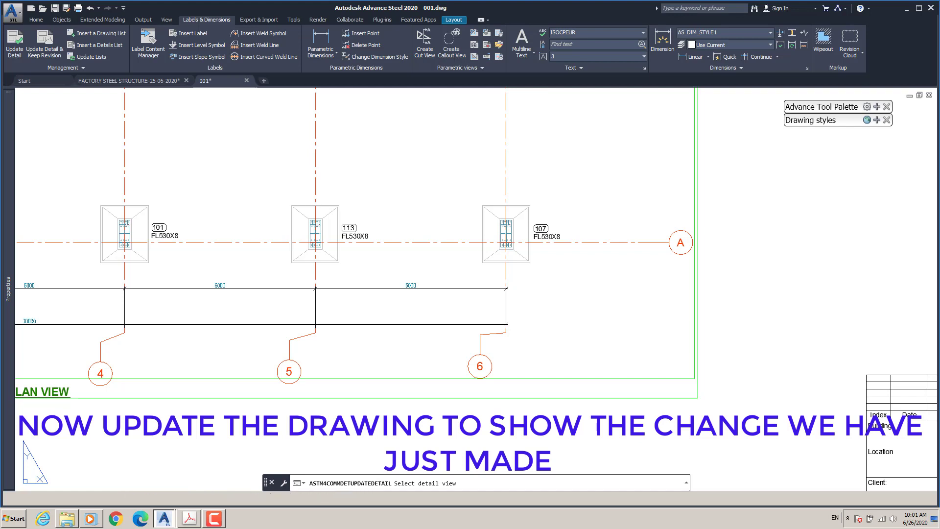
pyautogui.click(440, 373)
pyautogui.scroll(5, 479, 373)
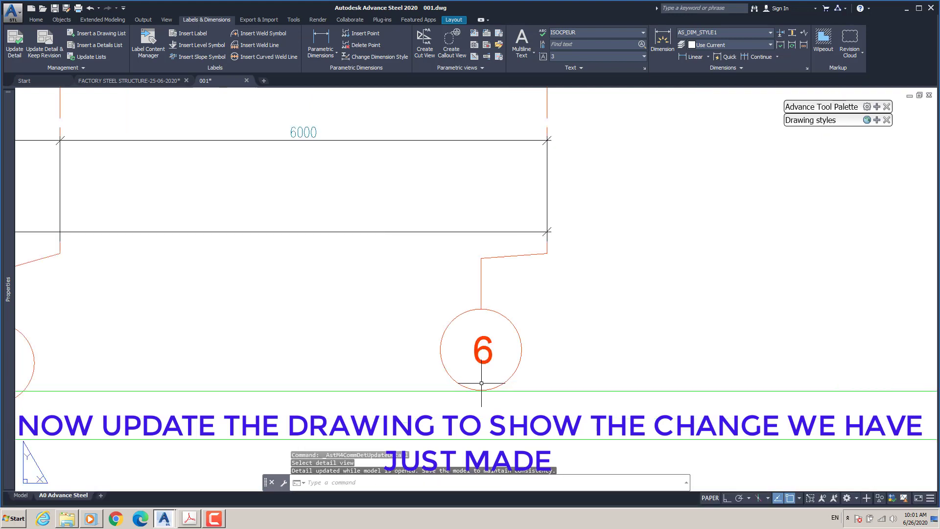
# Measure grid balloon 6 vertically and horizontally with DIST, confirming a 20 diameter.
pyautogui.write('DI')
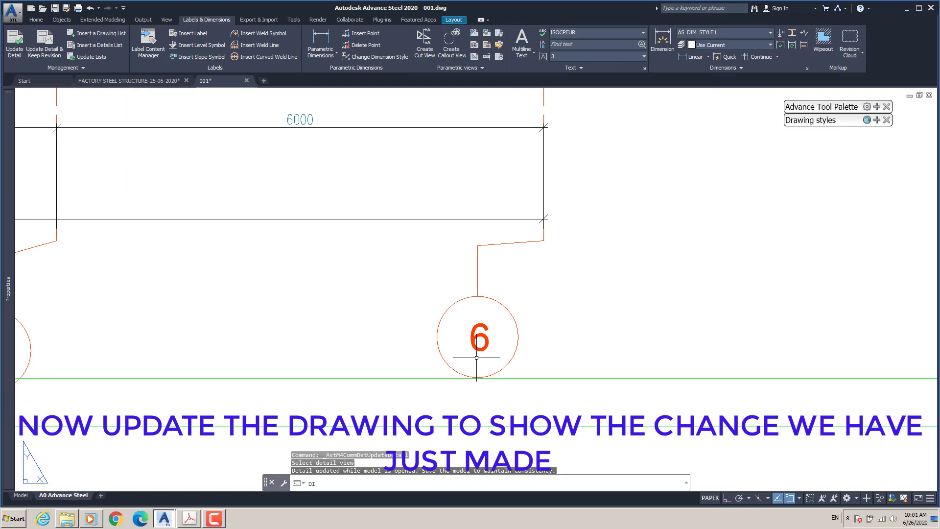
pyautogui.press('Return')
pyautogui.click(478, 297)
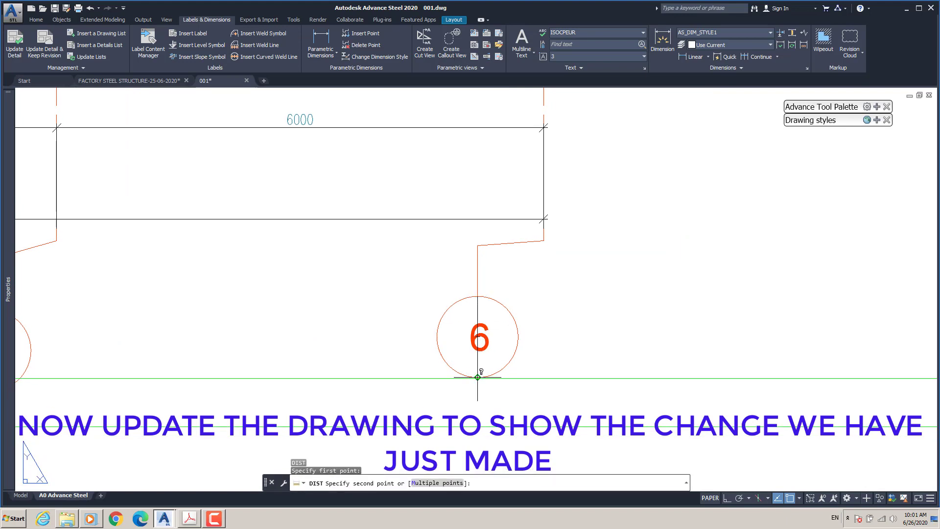
pyautogui.click(477, 377)
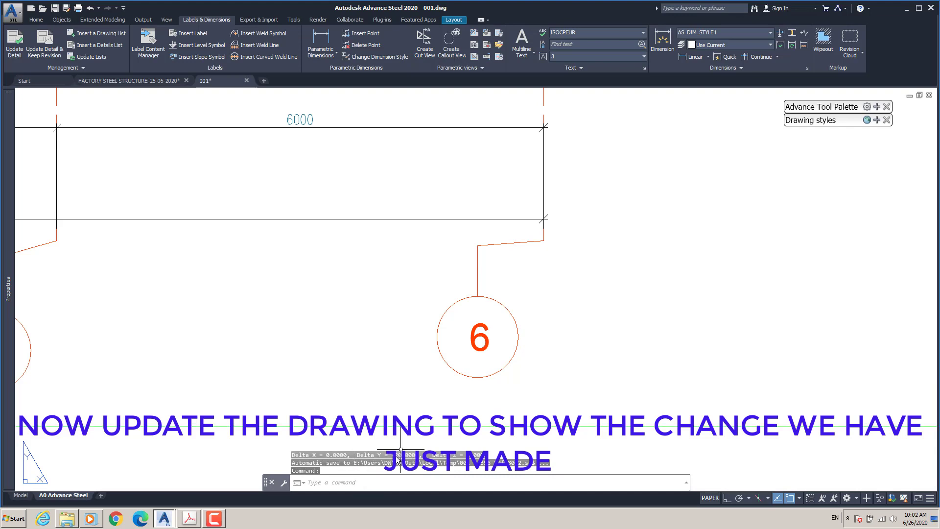
pyautogui.press('Return')
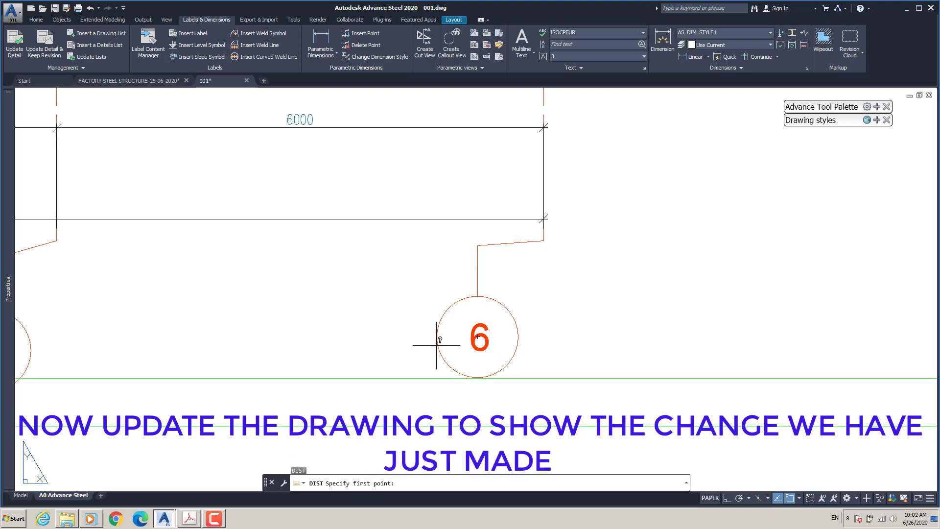
pyautogui.click(437, 336)
pyautogui.click(517, 336)
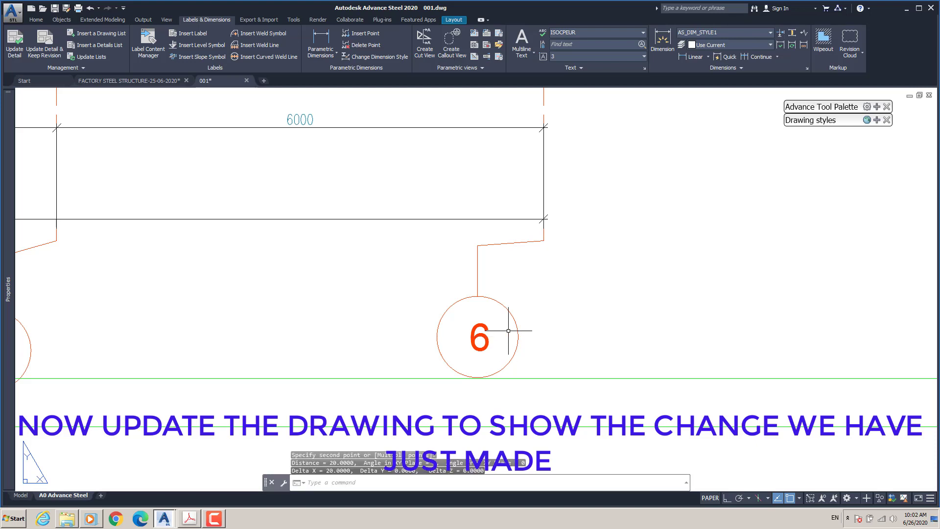
pyautogui.press('Return')
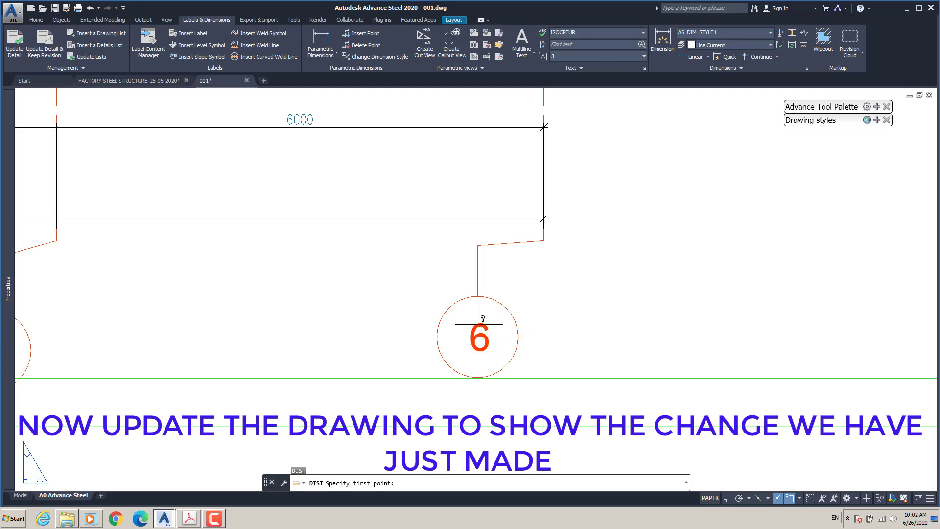
pyautogui.press('Escape')
pyautogui.scroll(-5, 489, 321)
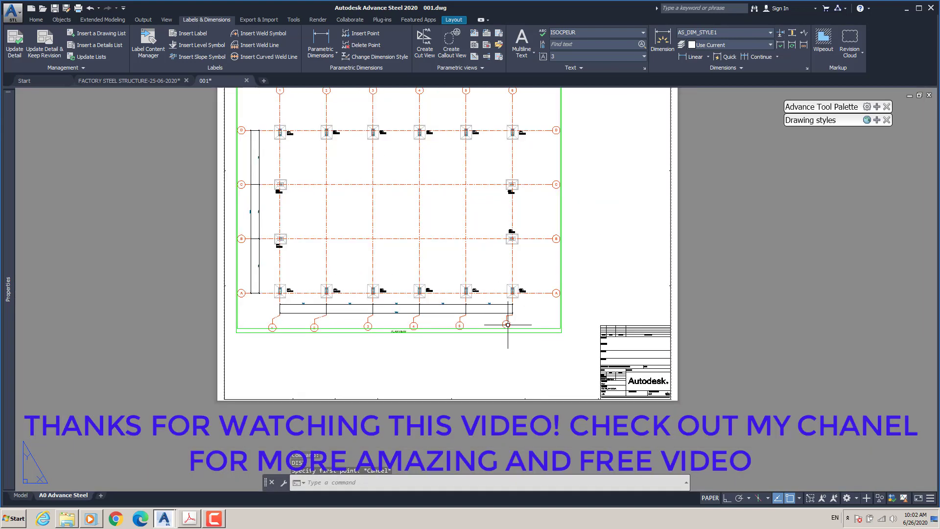
pyautogui.scroll(6, 594, 145)
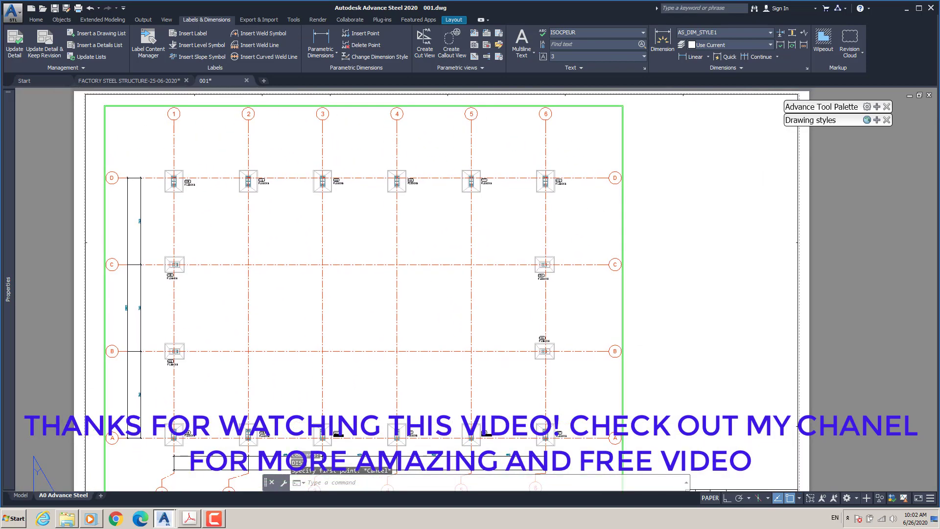